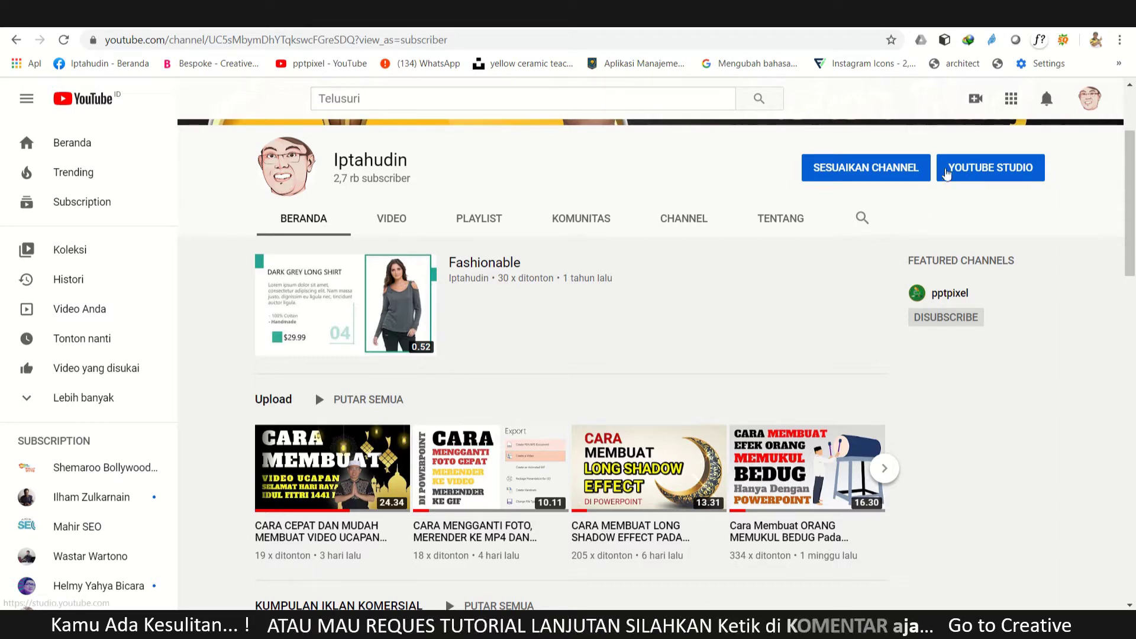
Hide the Chrome window with the YouTube channel page to reveal the desktop
key("super+d")
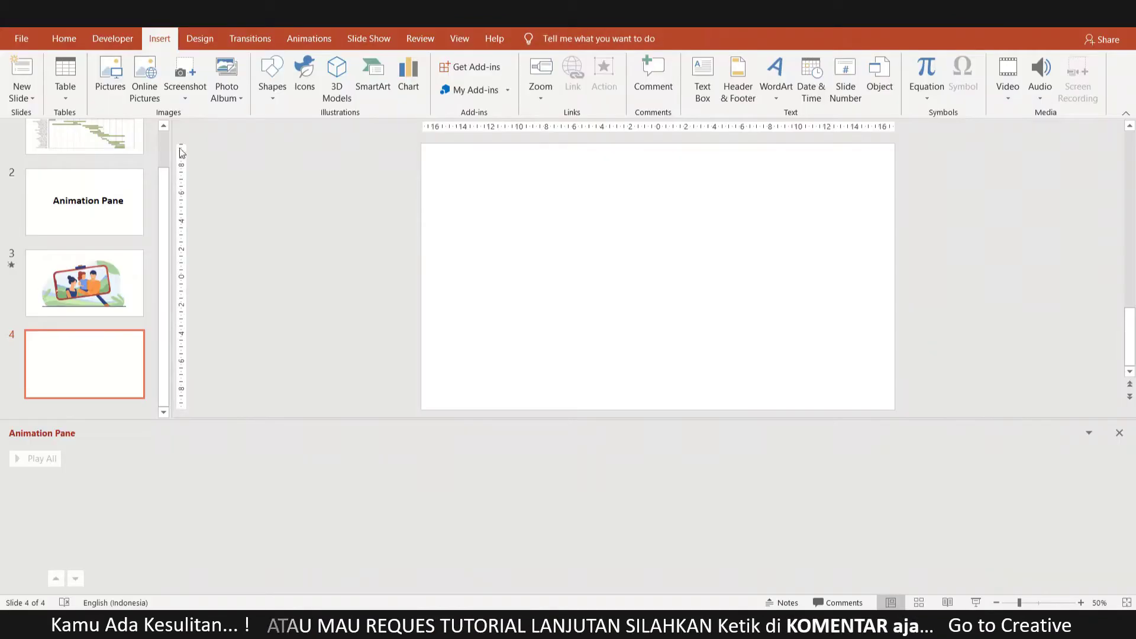
Show slide 1, the Timeline slide, and close the Animation Pane
scroll(89, 237, "up", 3)
left_click(83, 157)
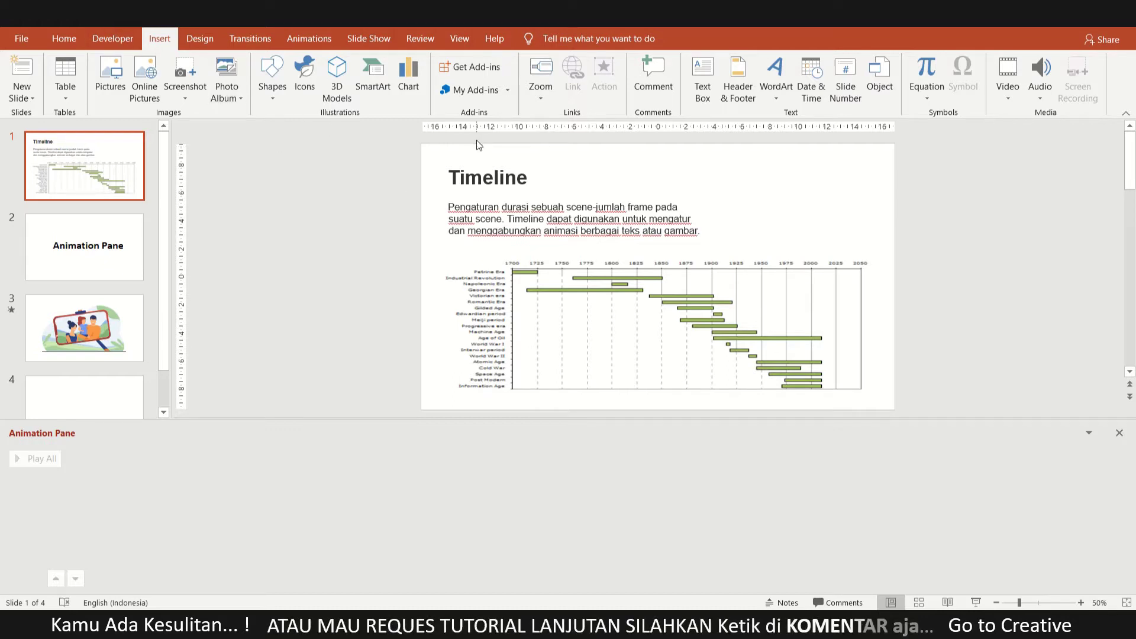
left_click(1119, 433)
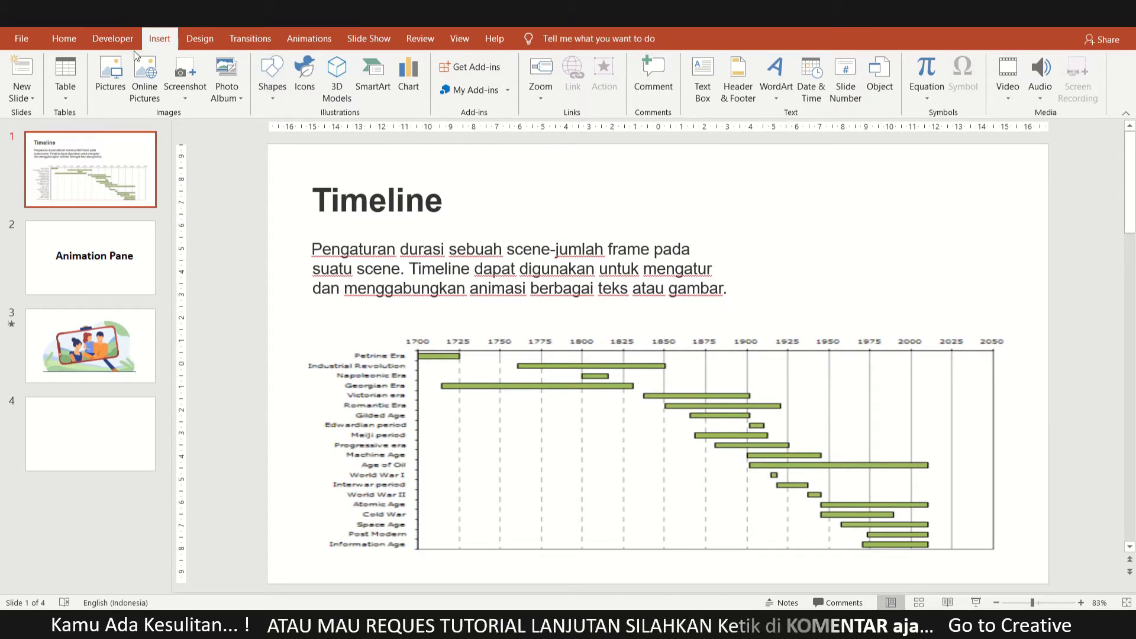
Select and deselect the timeline chart, the Timeline title and the description text box in turn
left_click(921, 217)
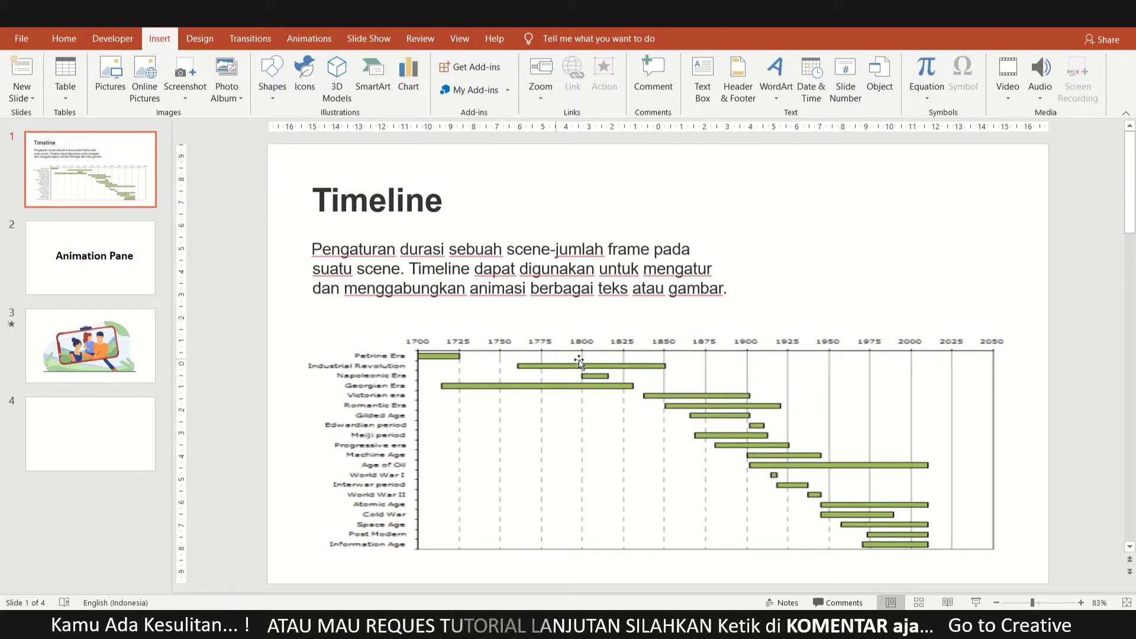
left_click(663, 372)
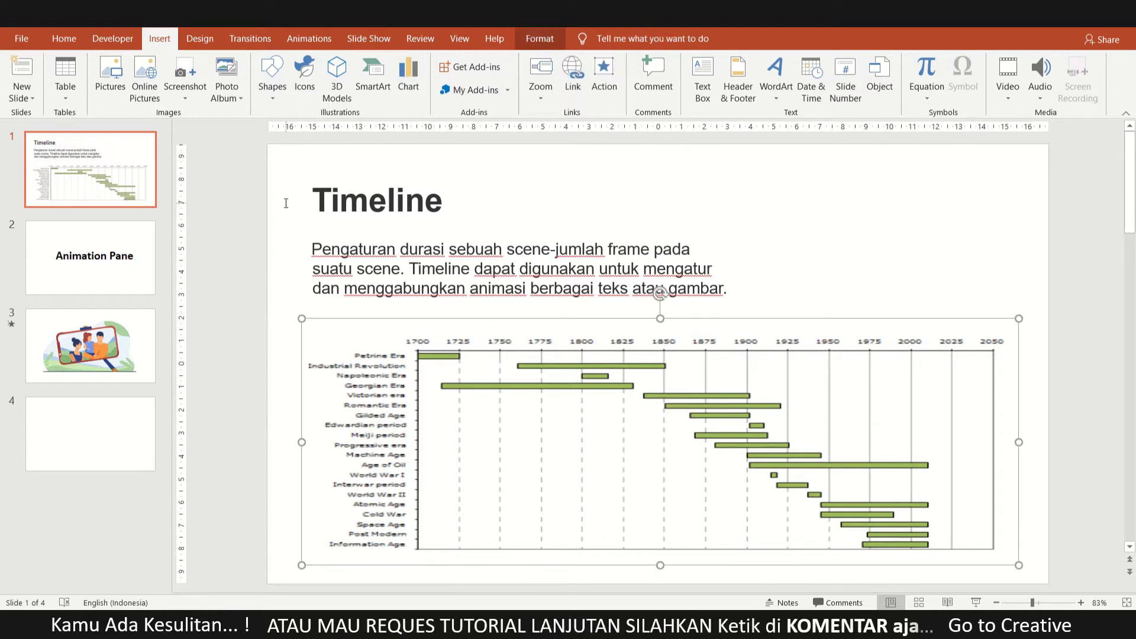
left_click(320, 190)
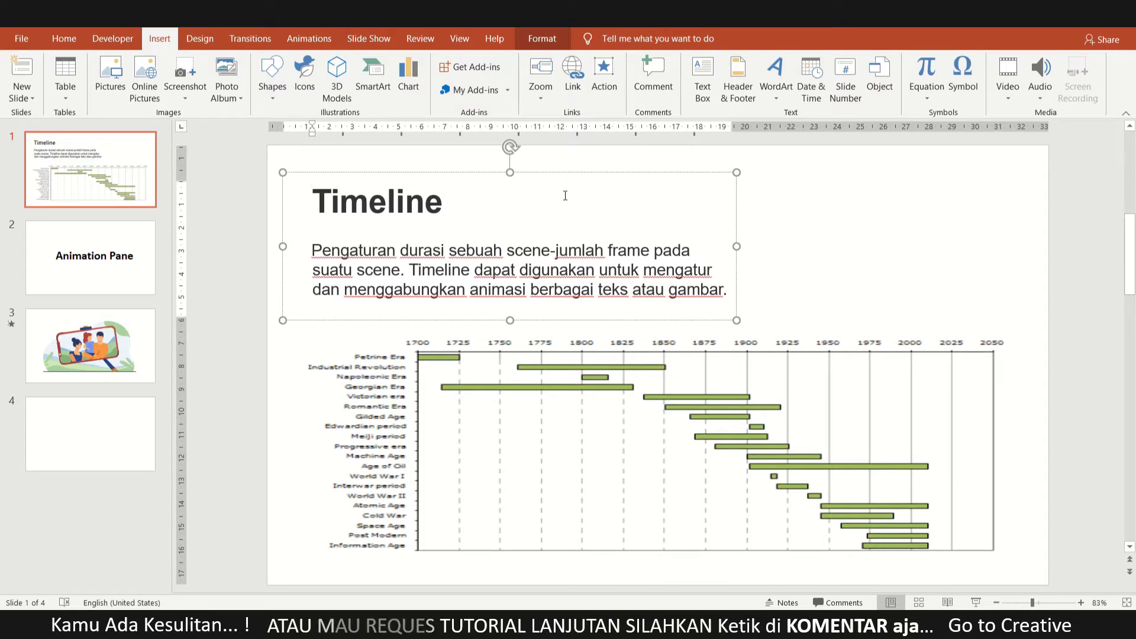
left_click(751, 237)
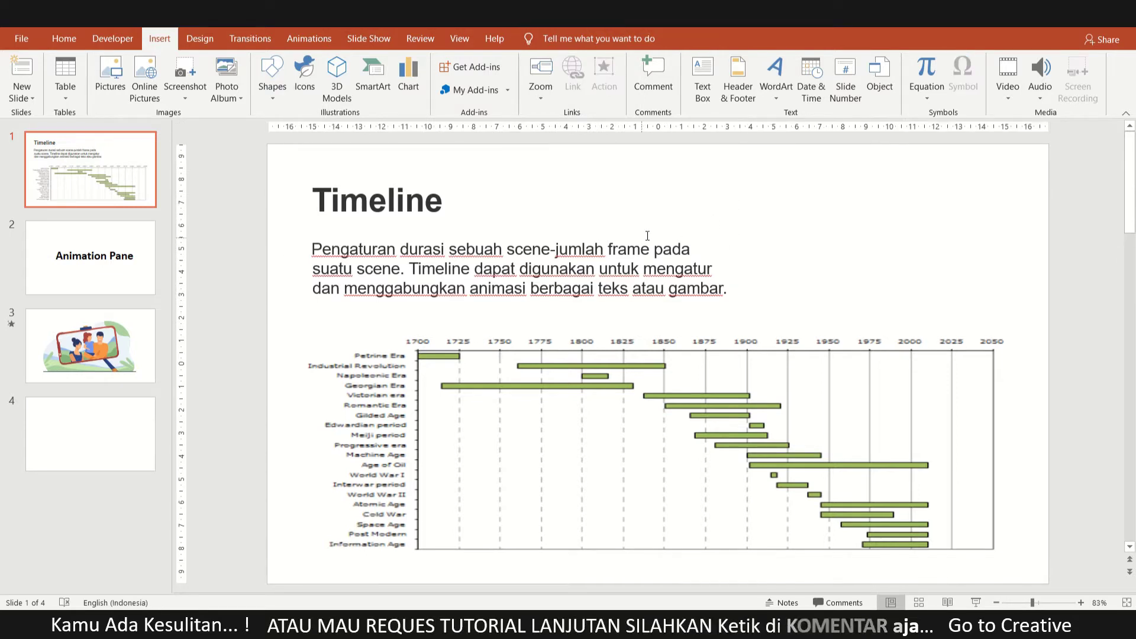
left_click(719, 239)
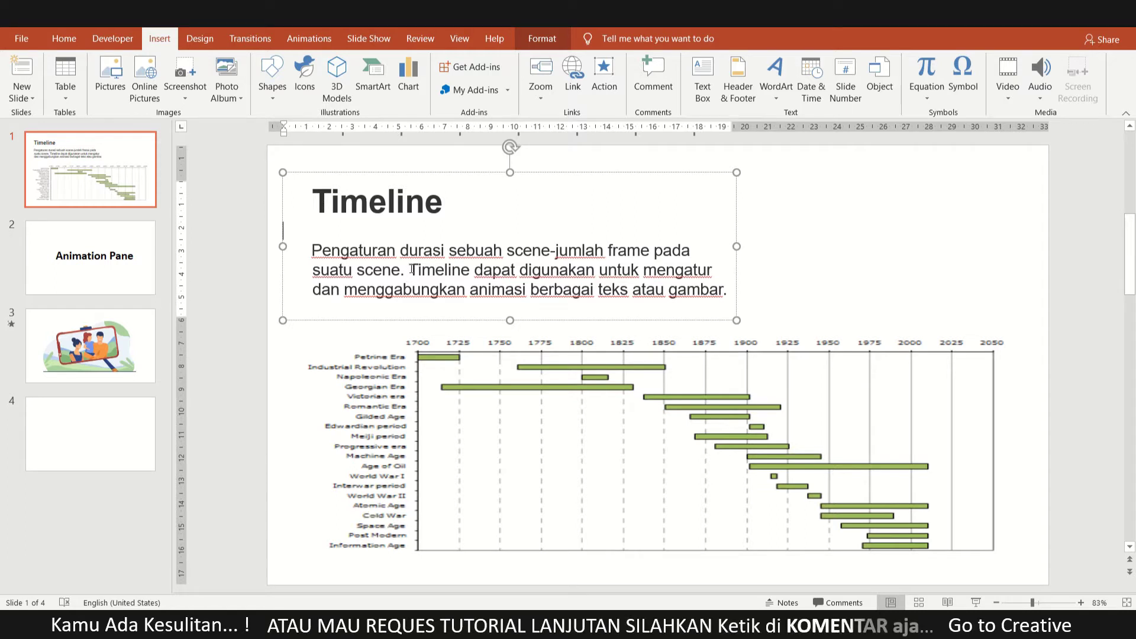
left_click(455, 274)
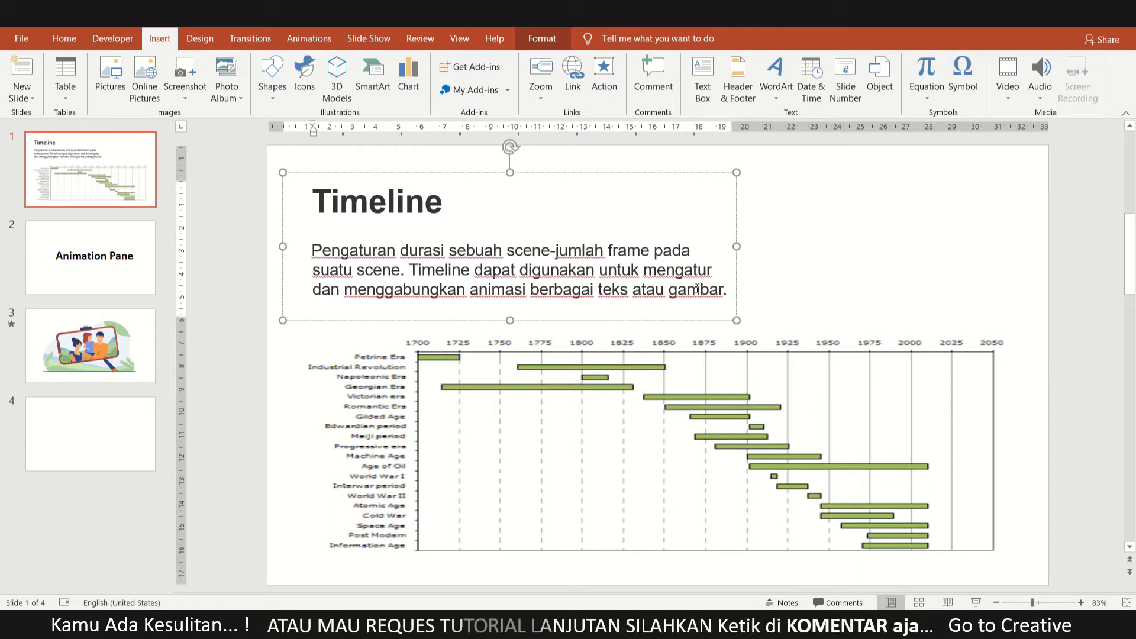
left_click(763, 250)
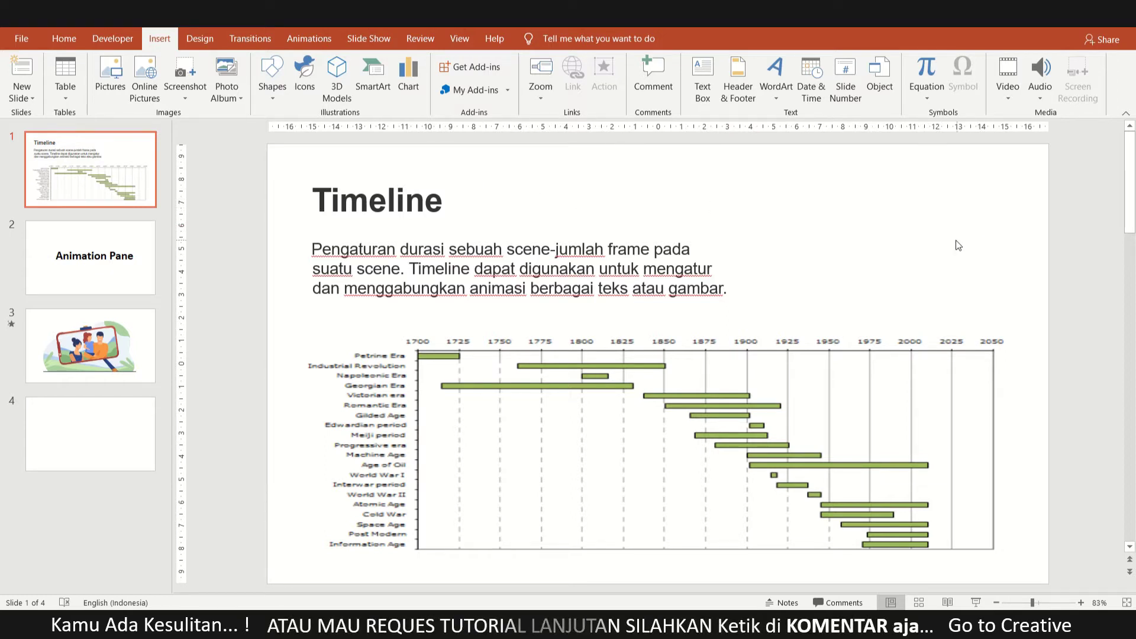
left_click(691, 188)
left_click(733, 183)
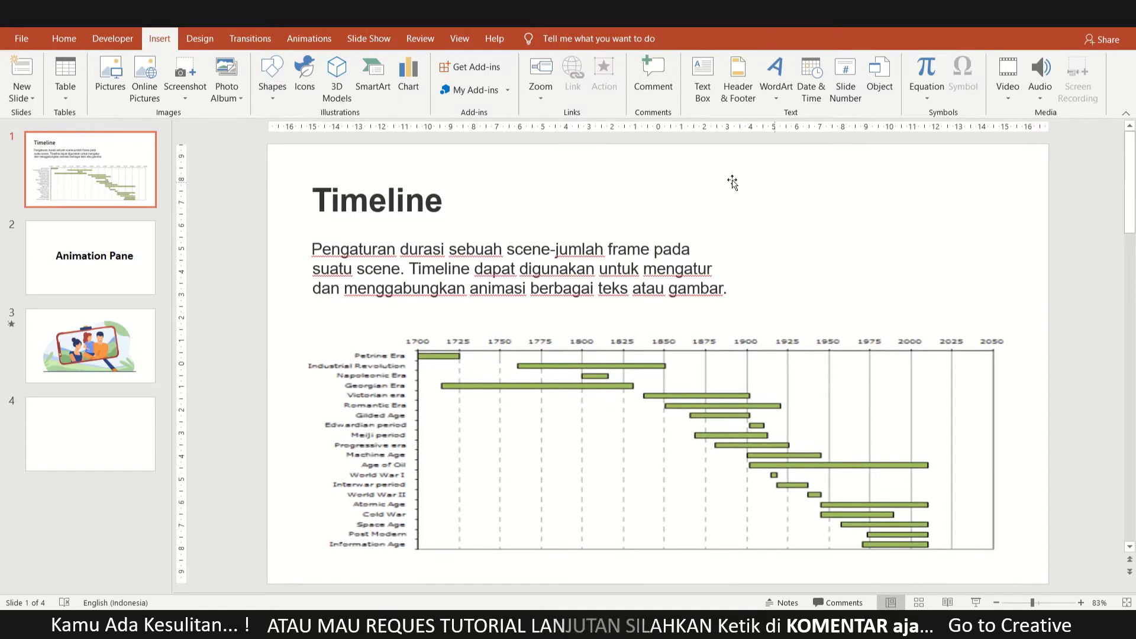
Display slide 2, the 'Animation Pane' title slide, select its text boxes, and bring up the Animations tools
left_click(65, 275)
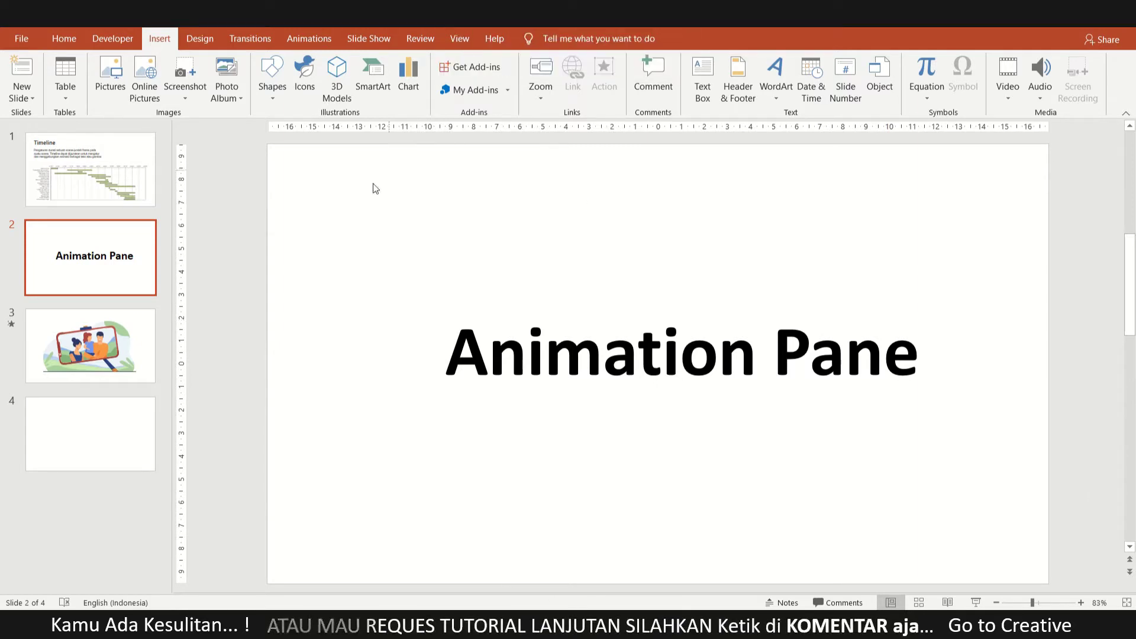
left_click_drag(299, 207, 1062, 472)
left_click(1031, 295)
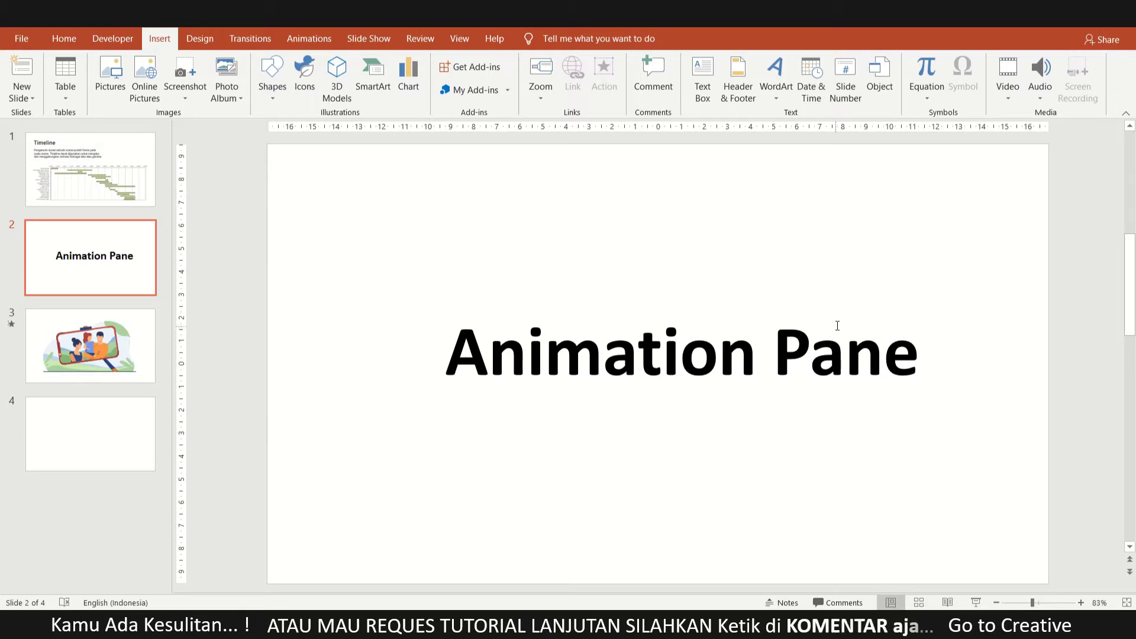
left_click(906, 304)
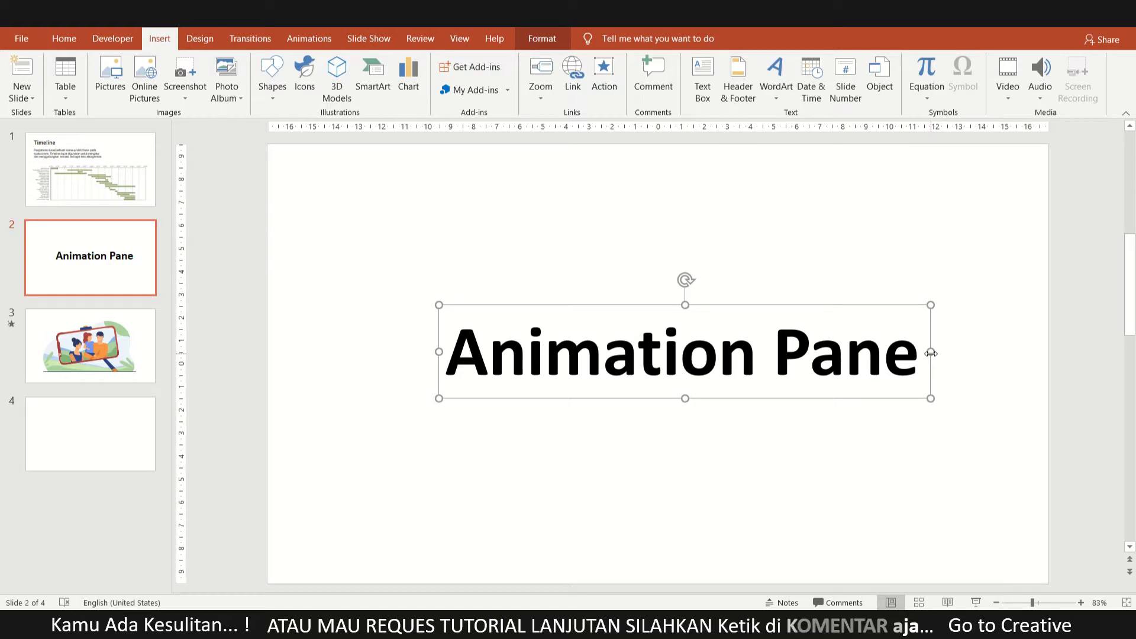
left_click(639, 185)
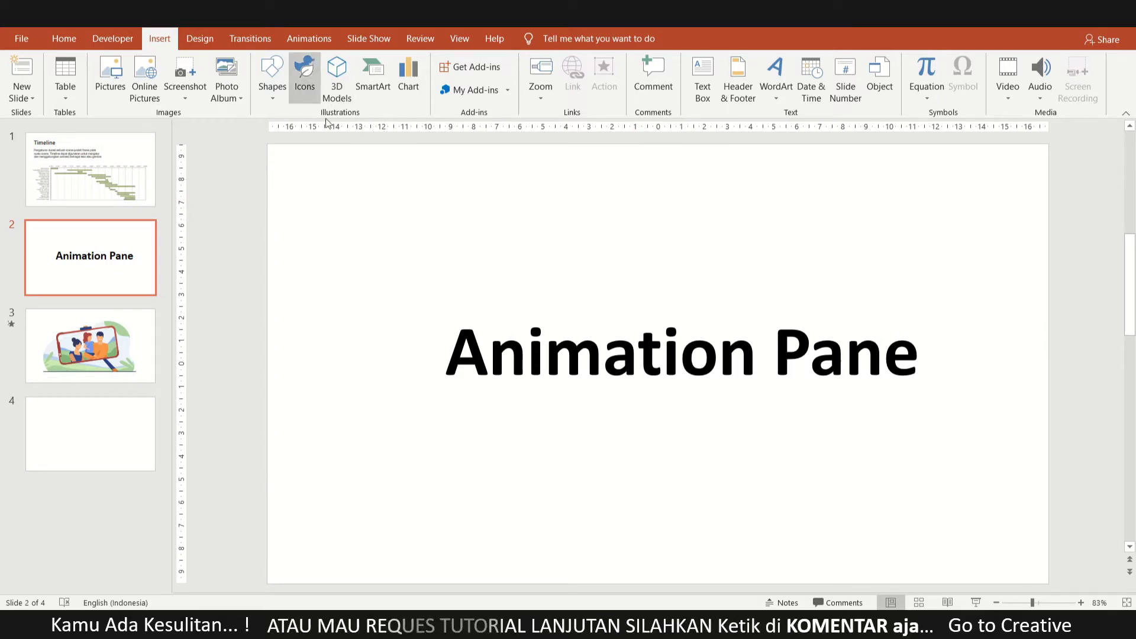
left_click(696, 71)
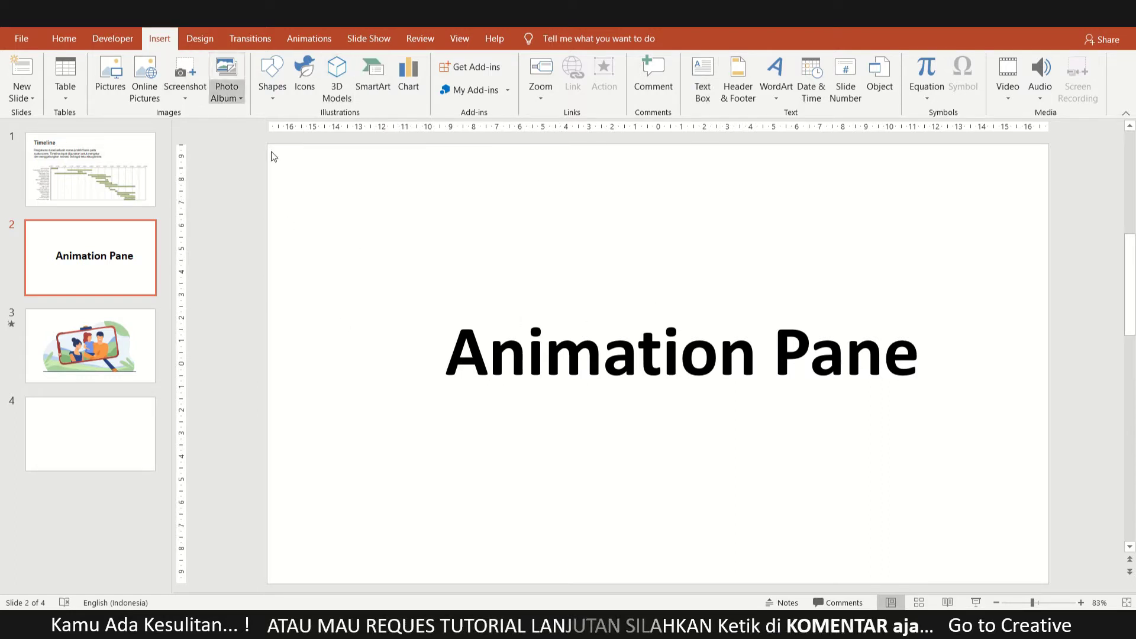
left_click(313, 40)
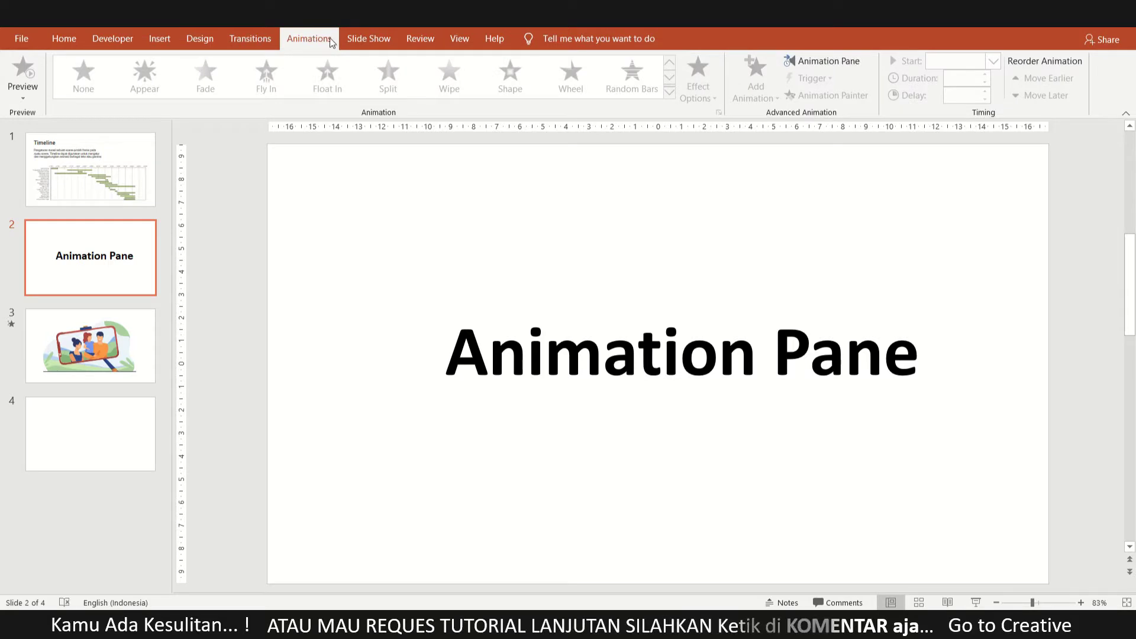
Open the Animation Pane and give slide 3's selfie group a Spin emphasis, changed to Teeter
left_click(830, 62)
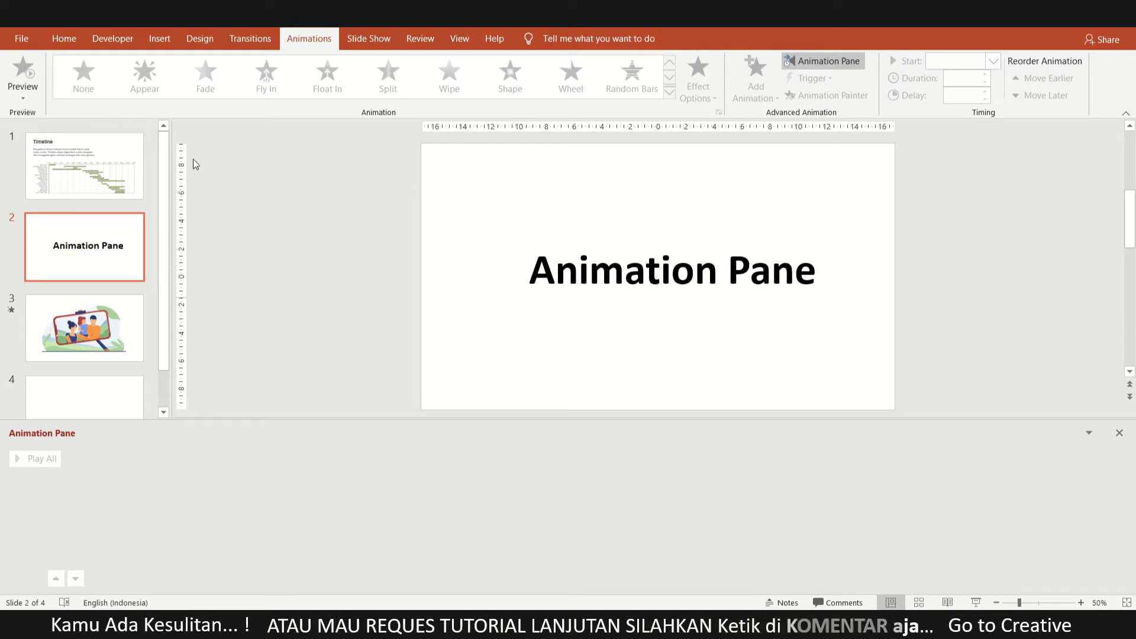
scroll(651, 243, "down", 1)
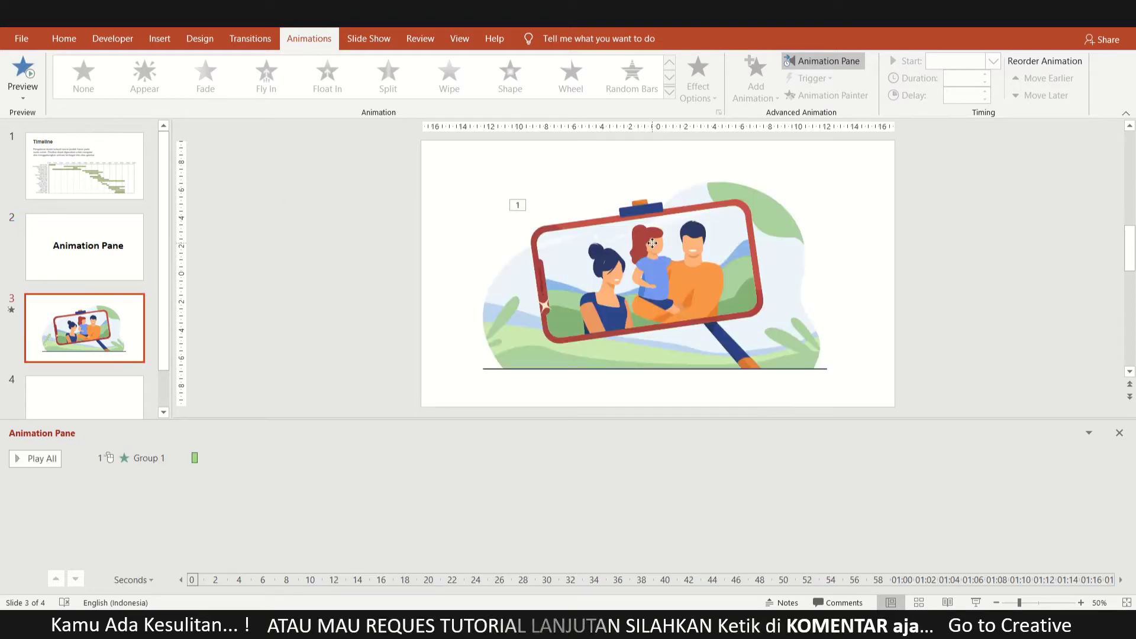
left_click(651, 243)
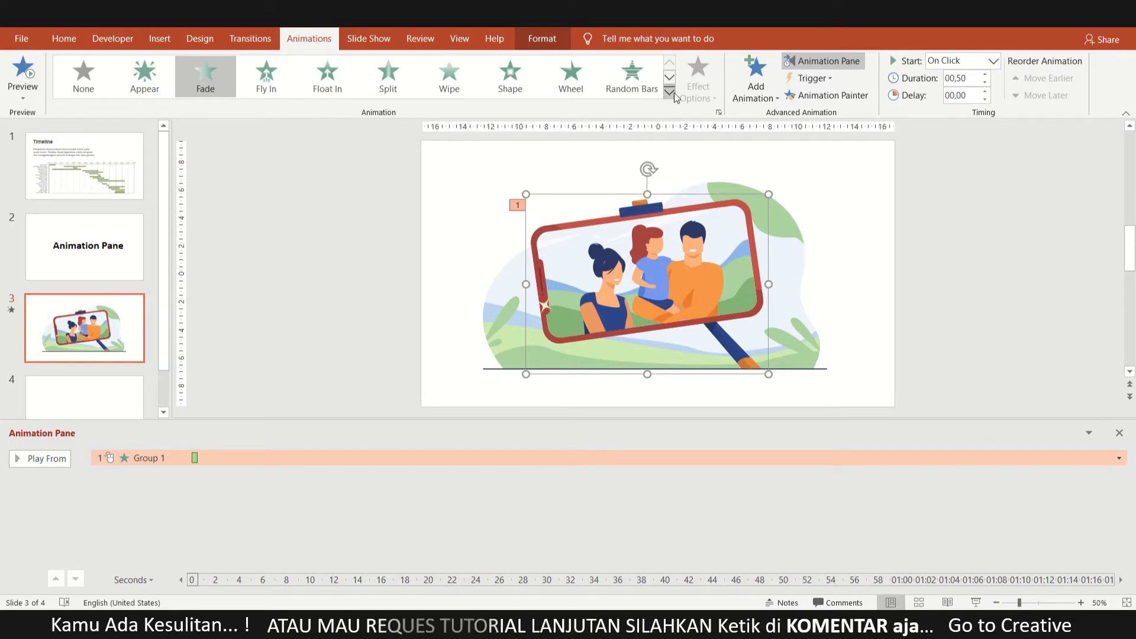
left_click(768, 79)
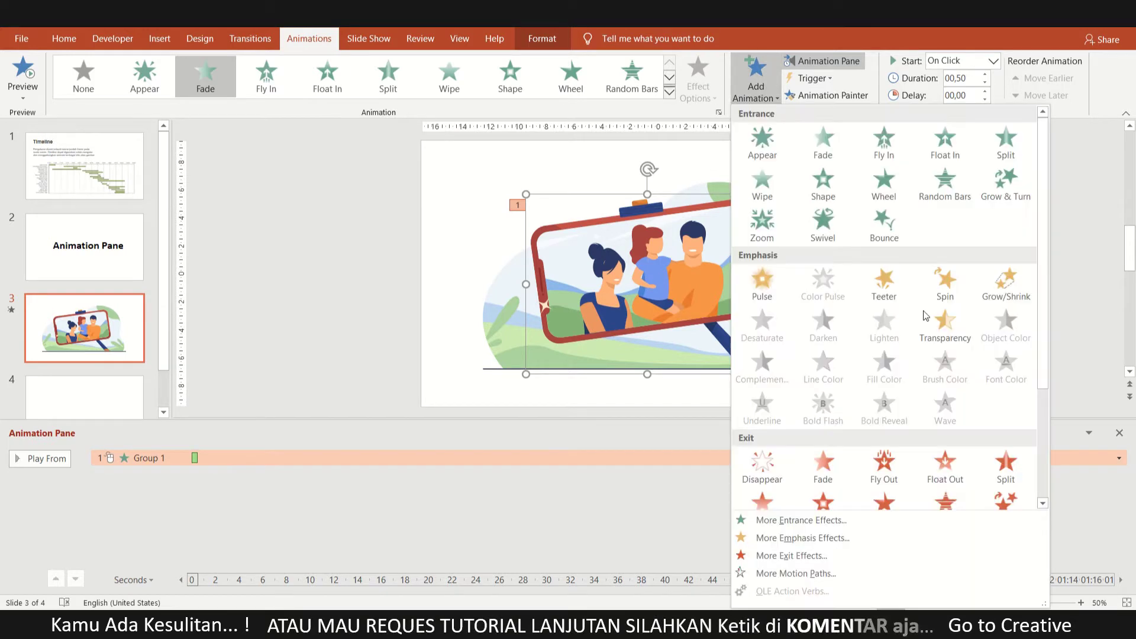
left_click(945, 290)
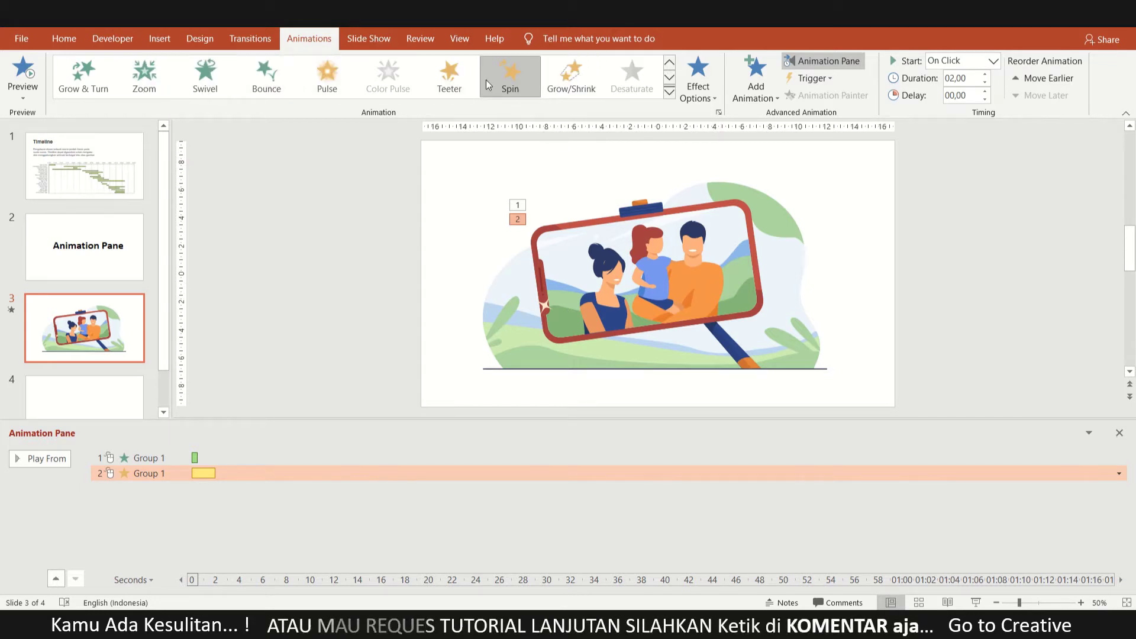
left_click(451, 78)
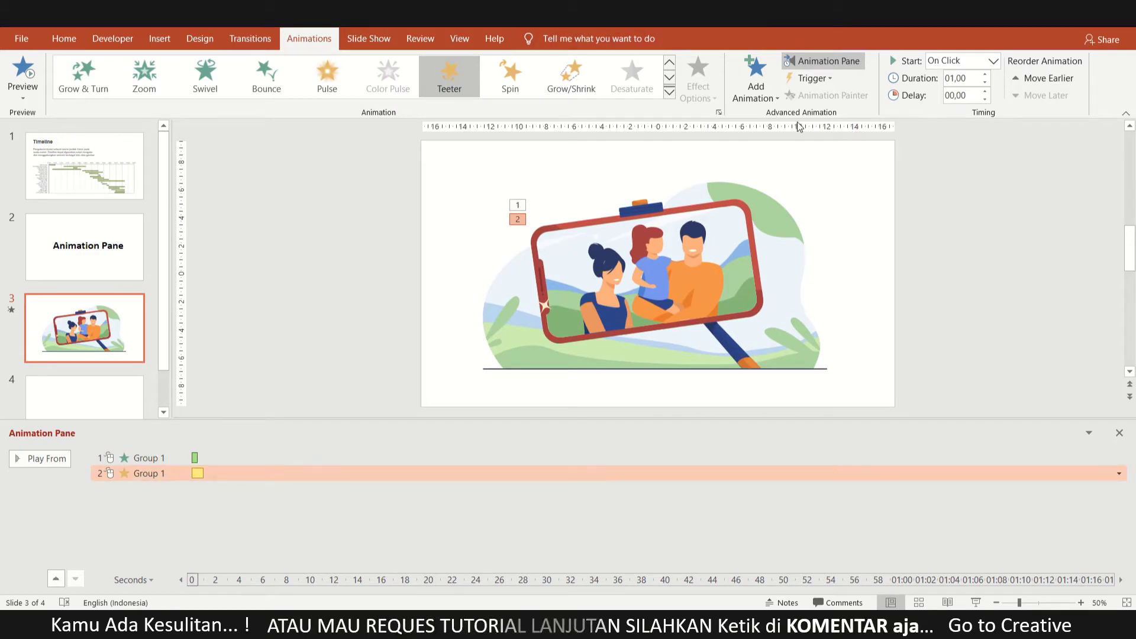
Add a Fade exit to the selfie group and reselect the group
left_click(764, 83)
left_click(830, 474)
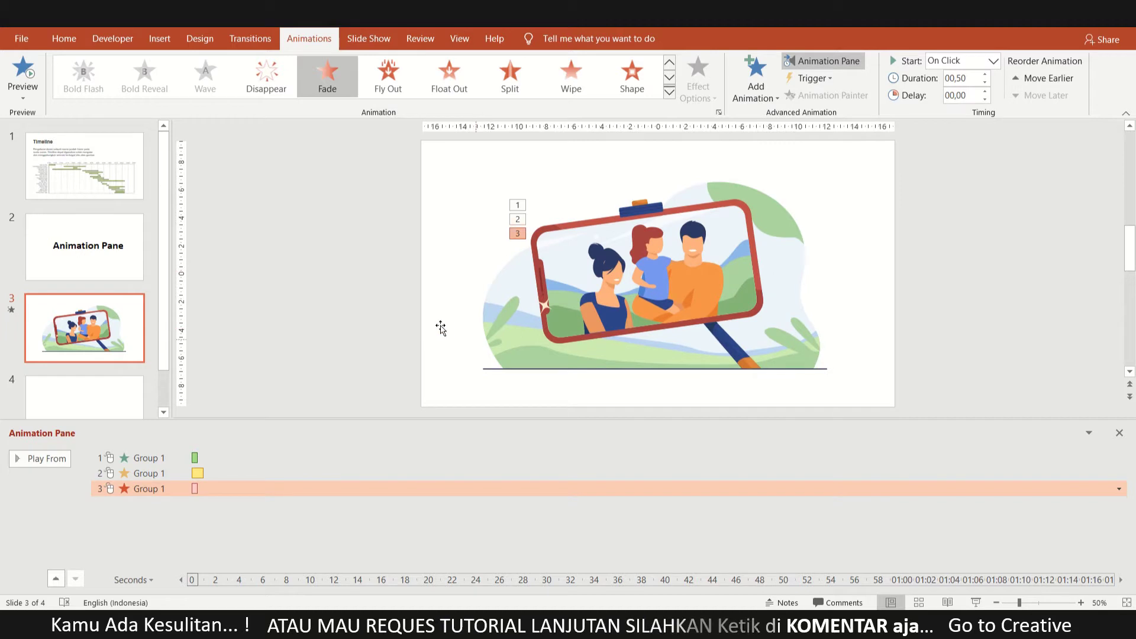
left_click(413, 223)
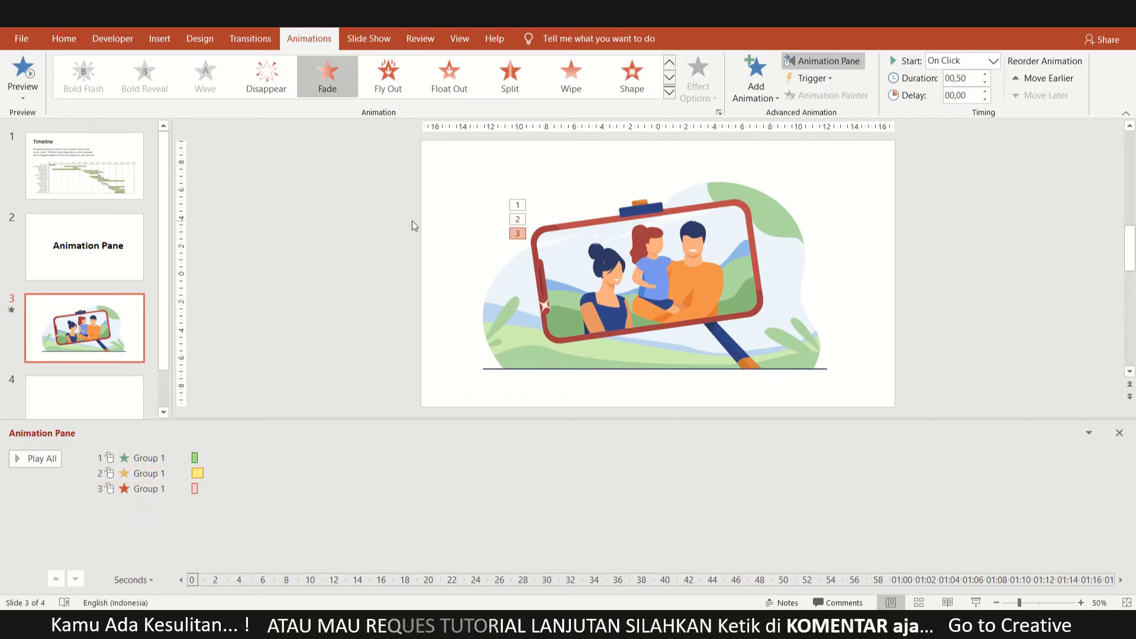
left_click(543, 241)
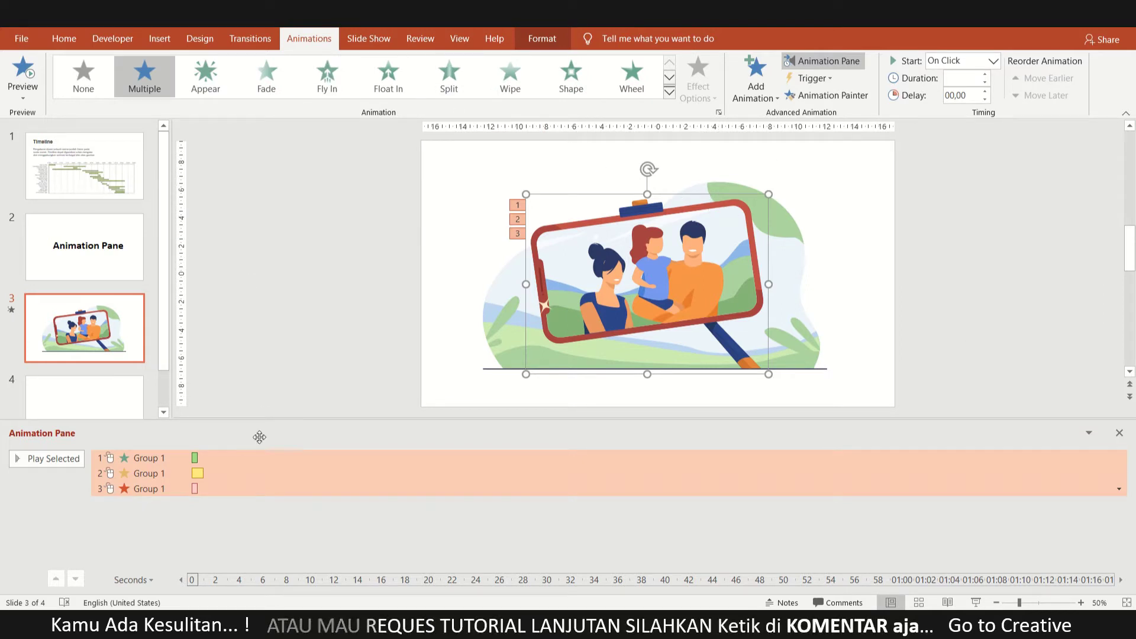
left_click(669, 92)
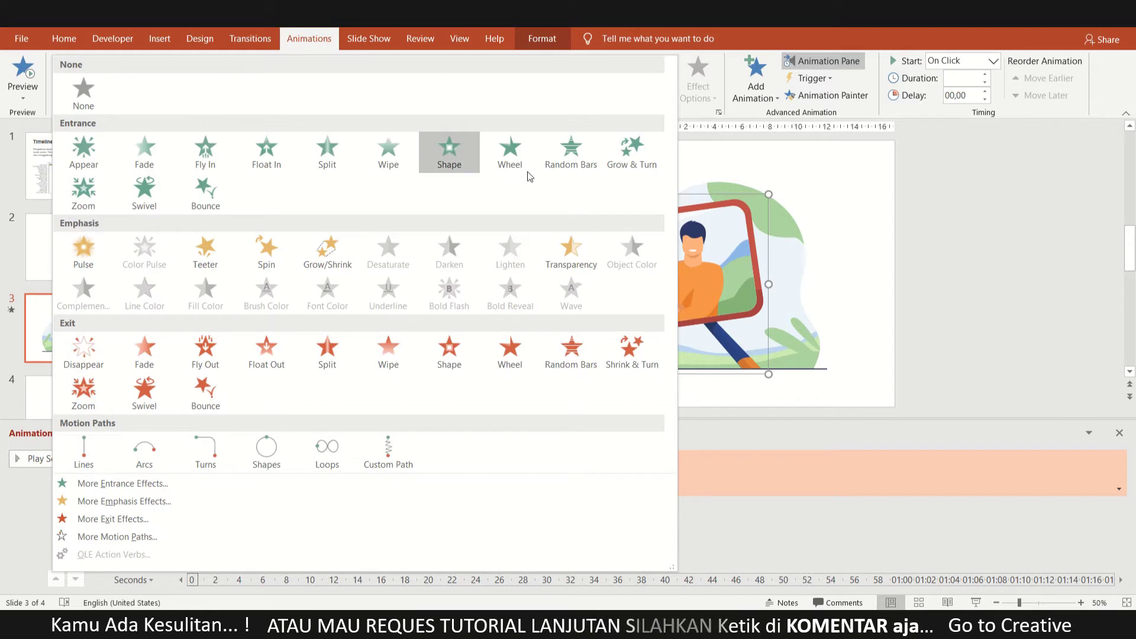
left_click(948, 202)
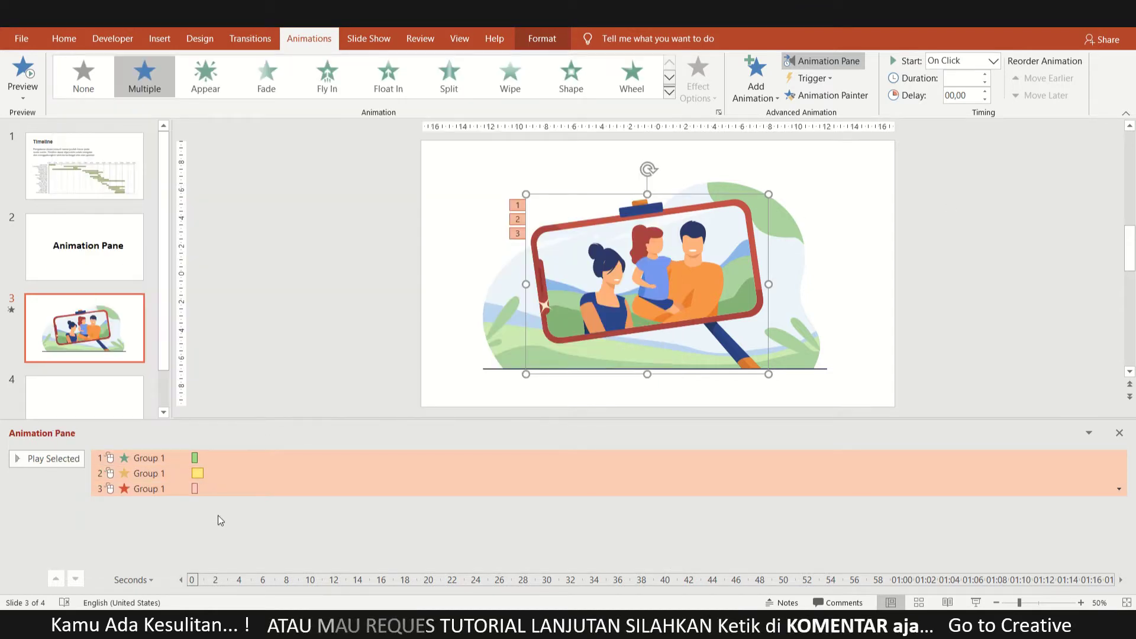
left_click(377, 300)
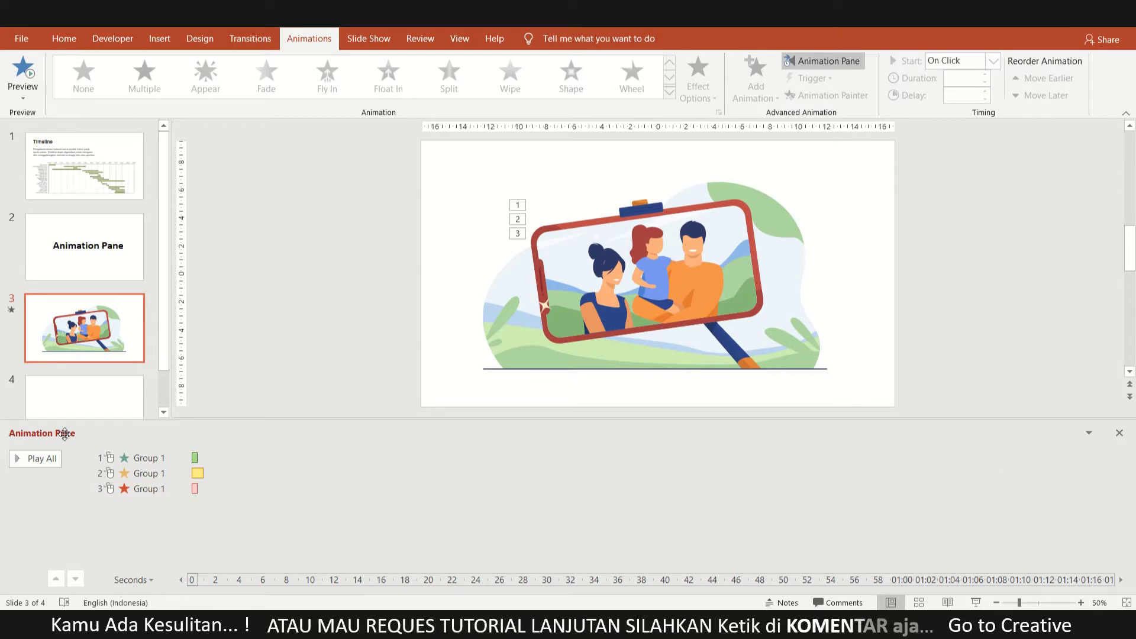
Dock the Animation Pane at the top, left, right and bottom edges, then leave it floating
left_click_drag(63, 434, 443, 136)
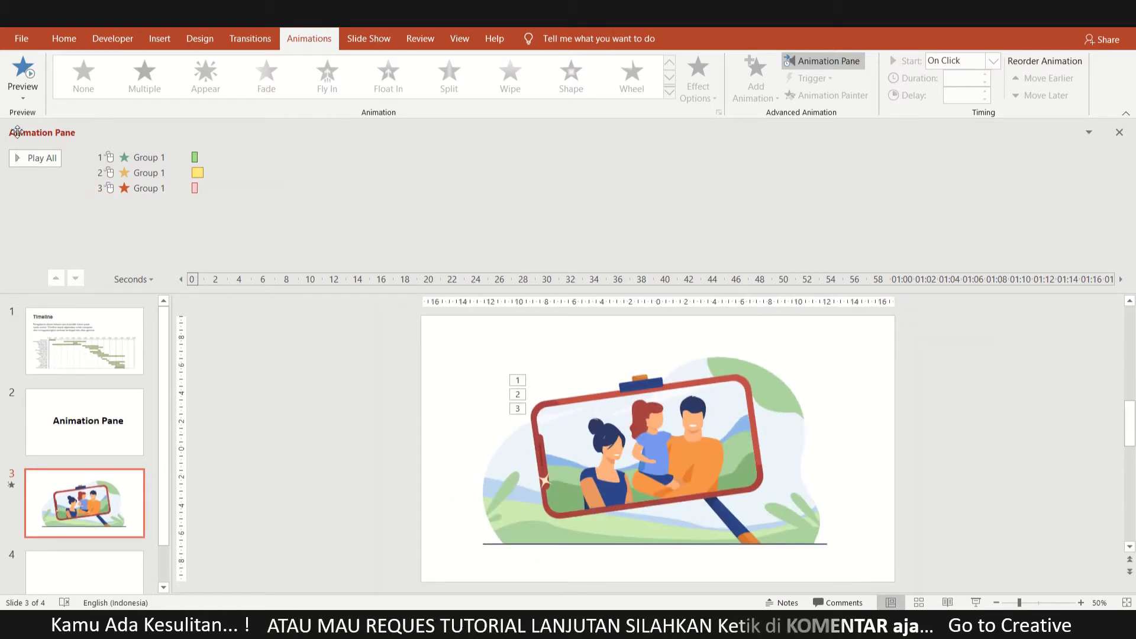
left_click_drag(18, 133, 3, 386)
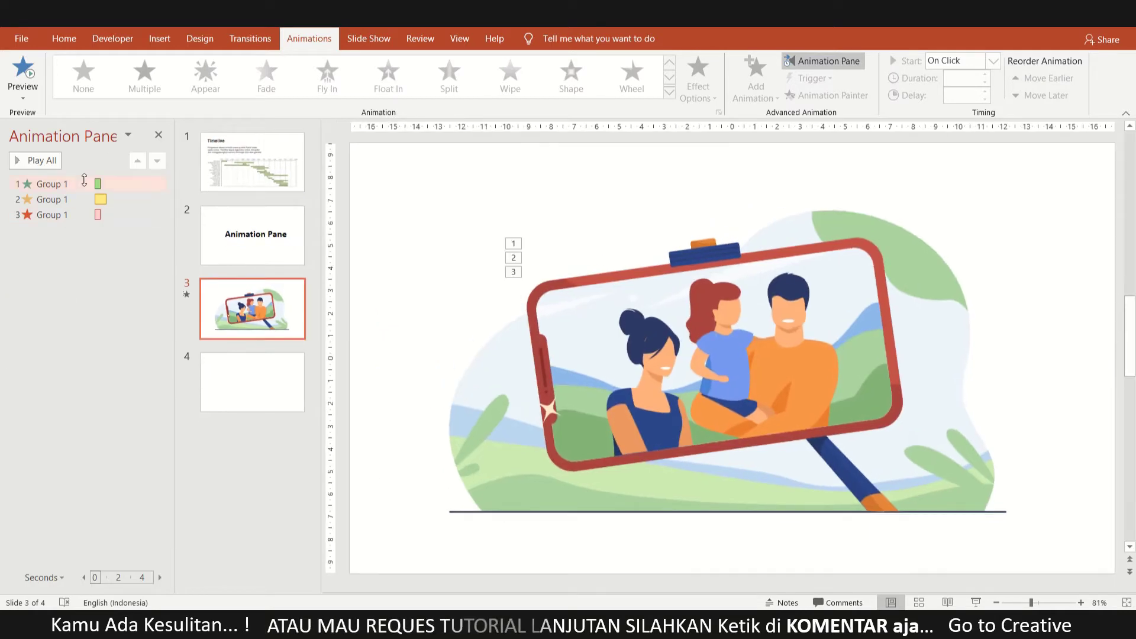
left_click_drag(71, 138, 1024, 129)
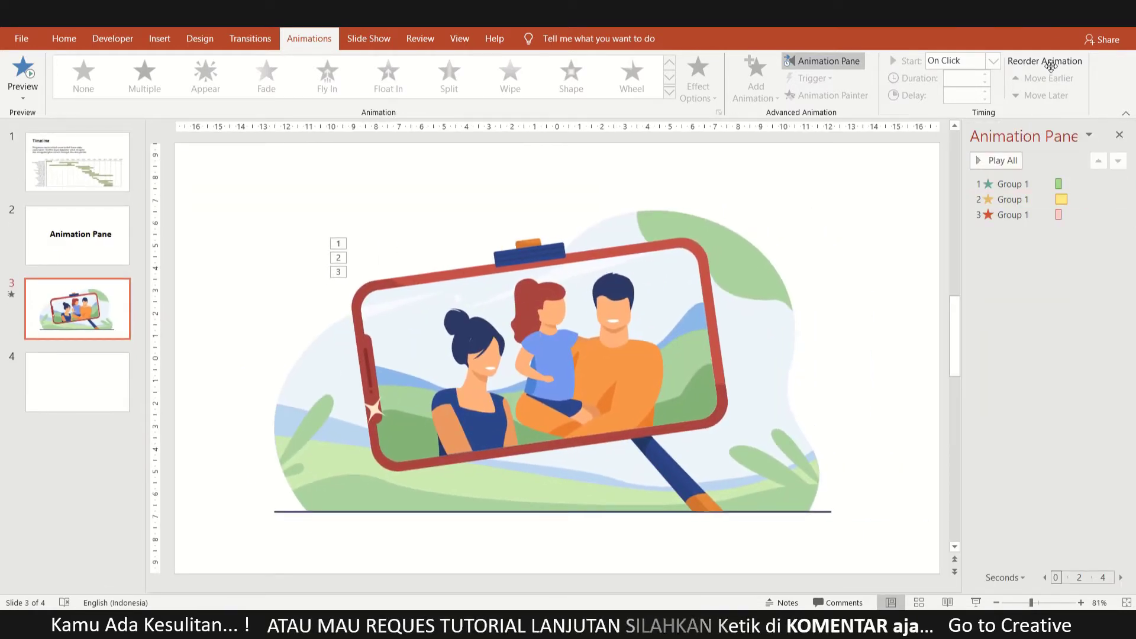
left_click_drag(1068, 175, 568, 533)
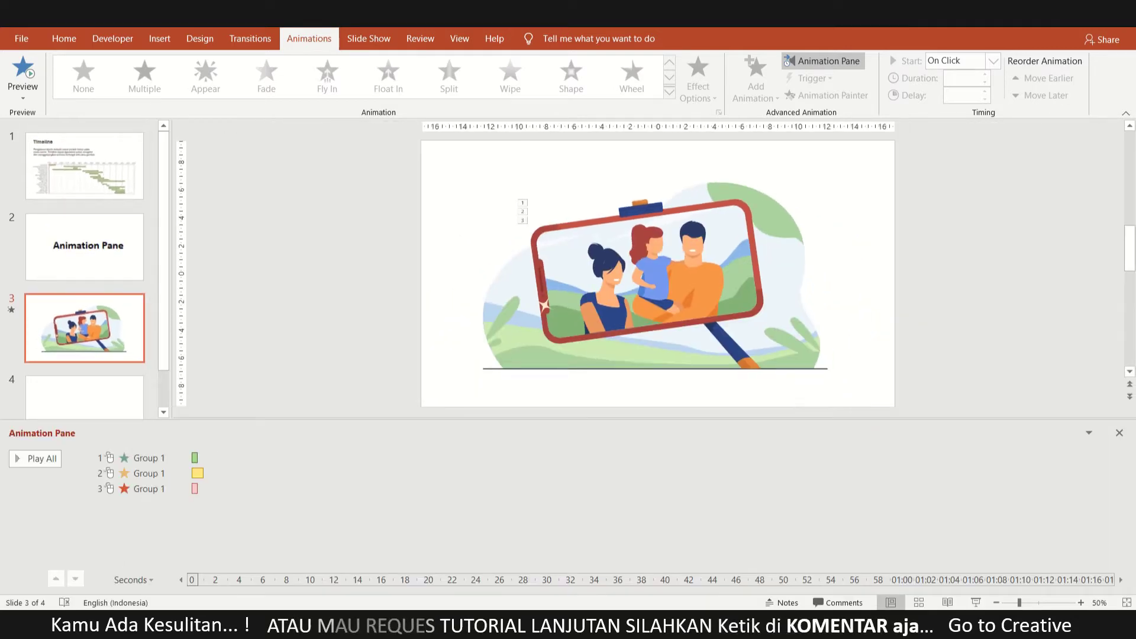
left_click_drag(37, 434, 2, 155)
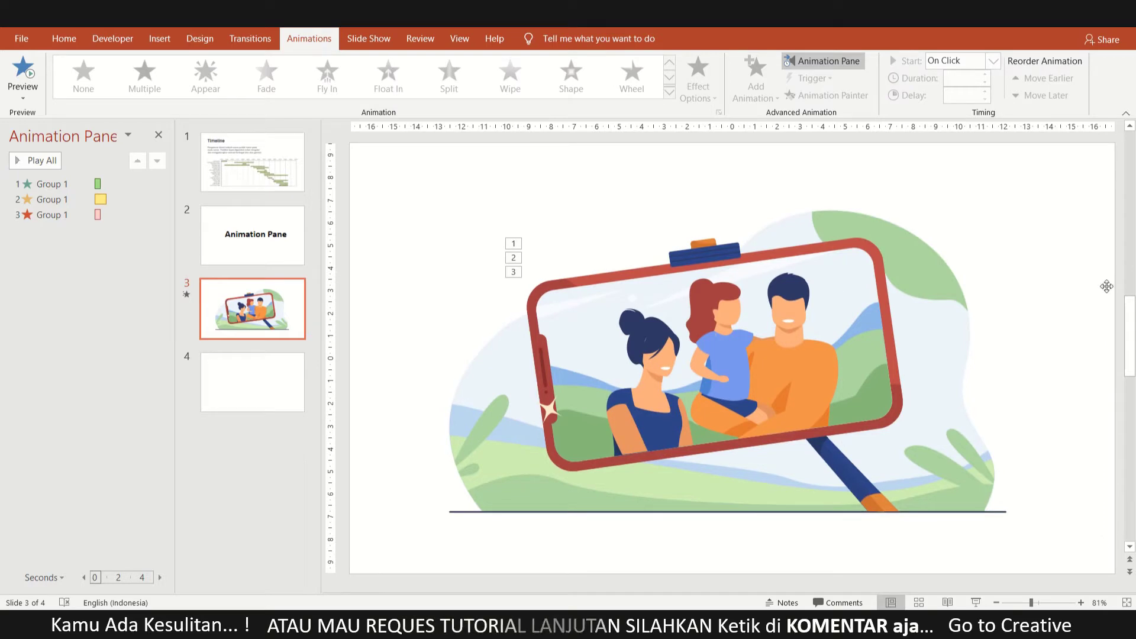
left_click_drag(11, 126, 1133, 296)
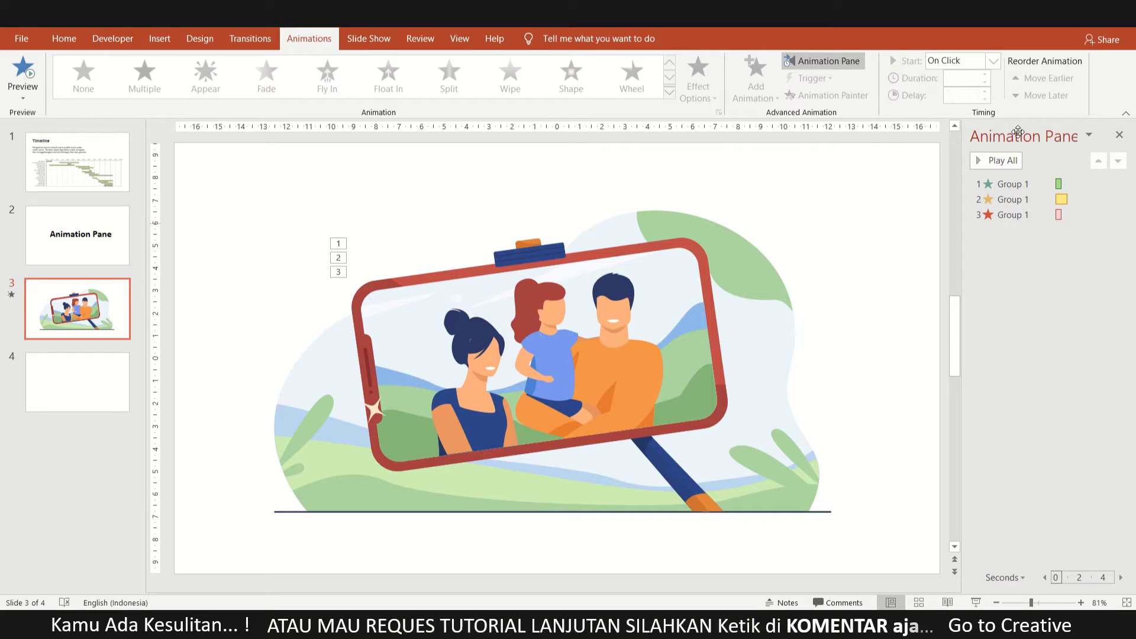
left_click_drag(1012, 132, 1043, 228)
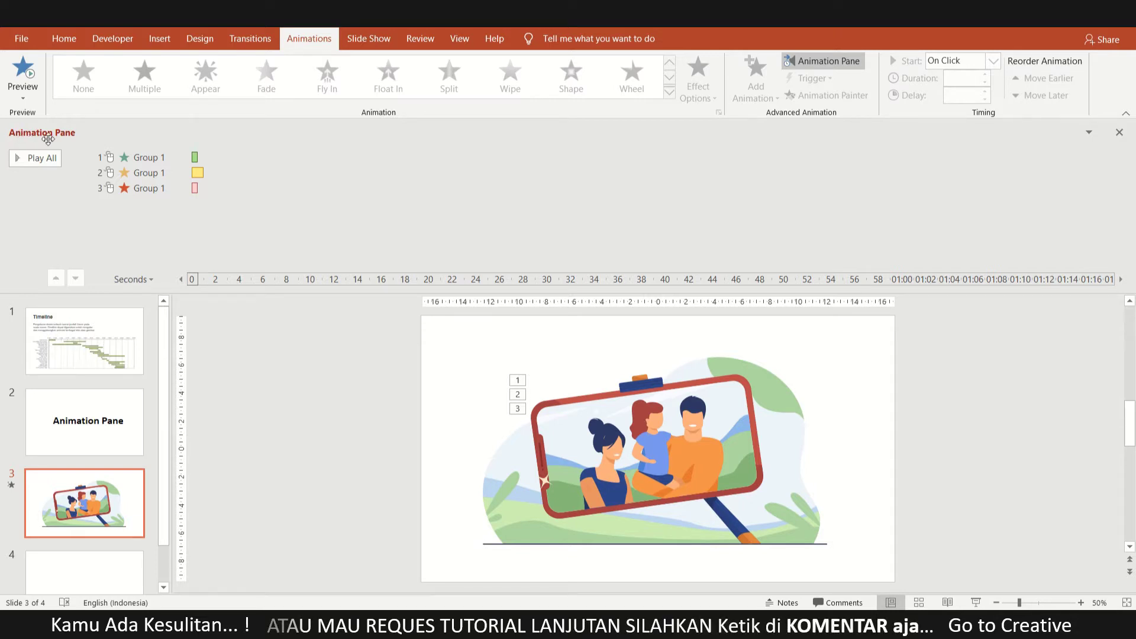
left_click_drag(40, 132, 3, 548)
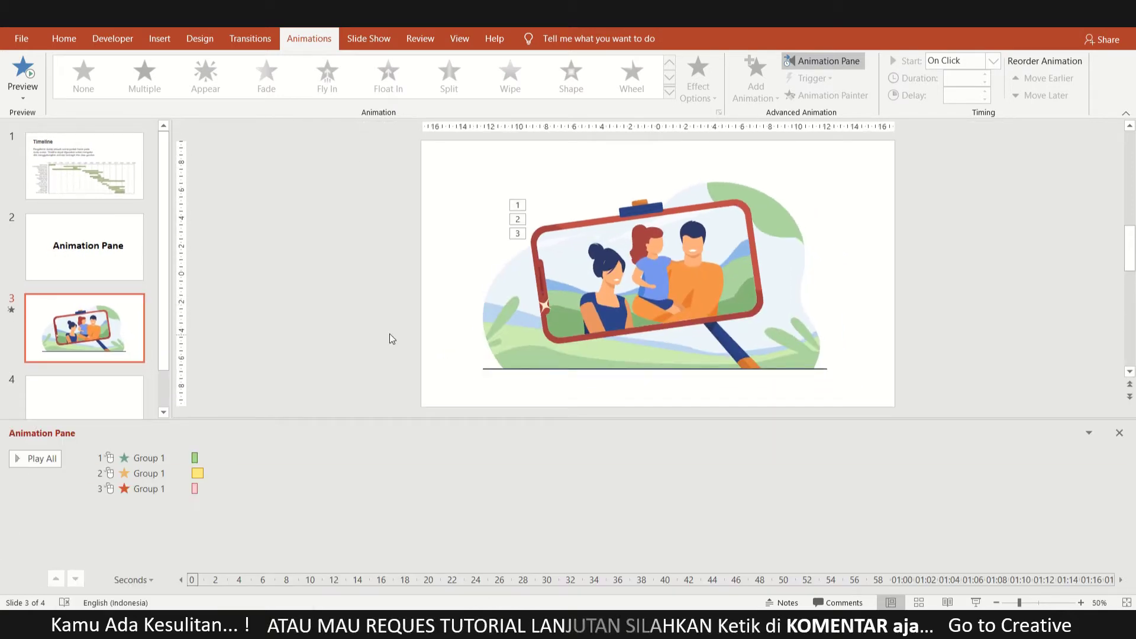
Set Start to With Previous for all three Group 1 animations
left_click(231, 492)
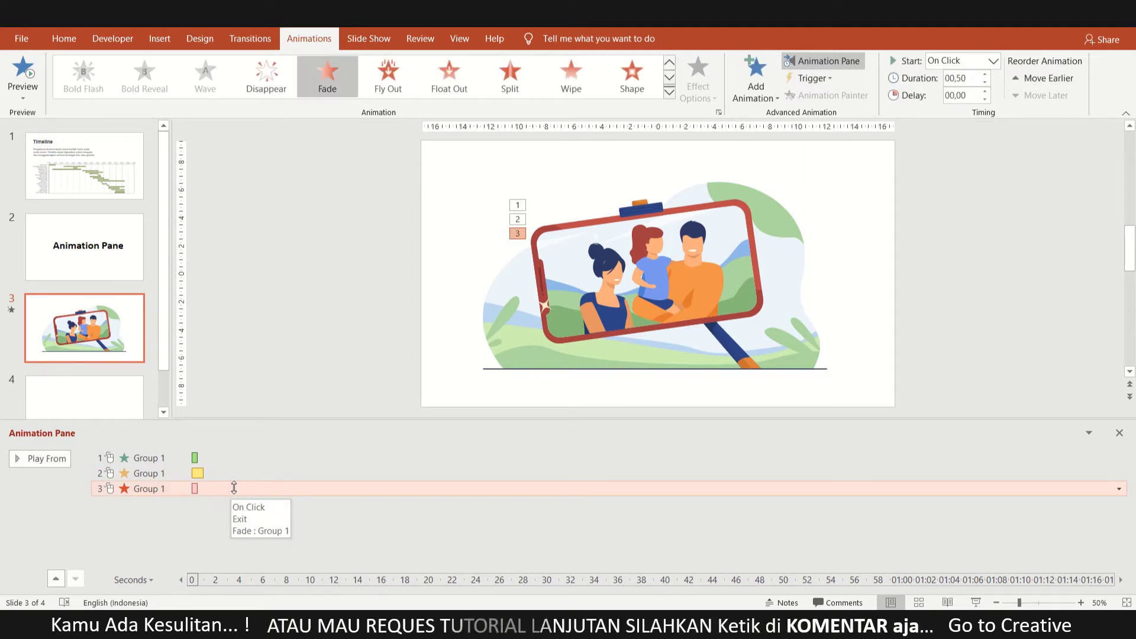
left_click(223, 456, "shift")
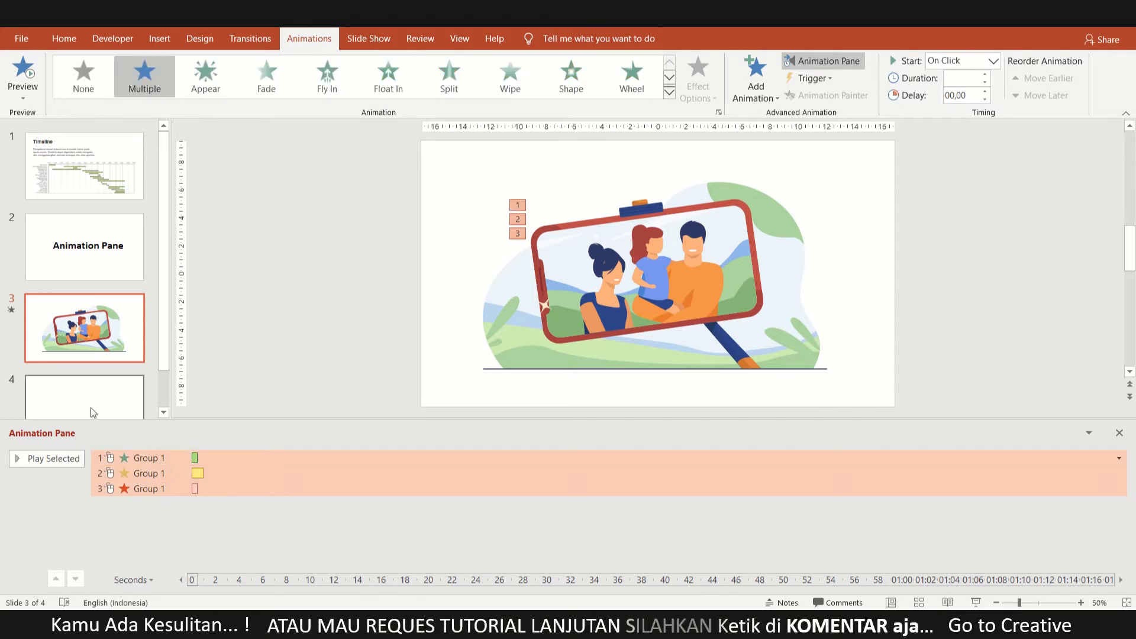
left_click(996, 61)
left_click(960, 93)
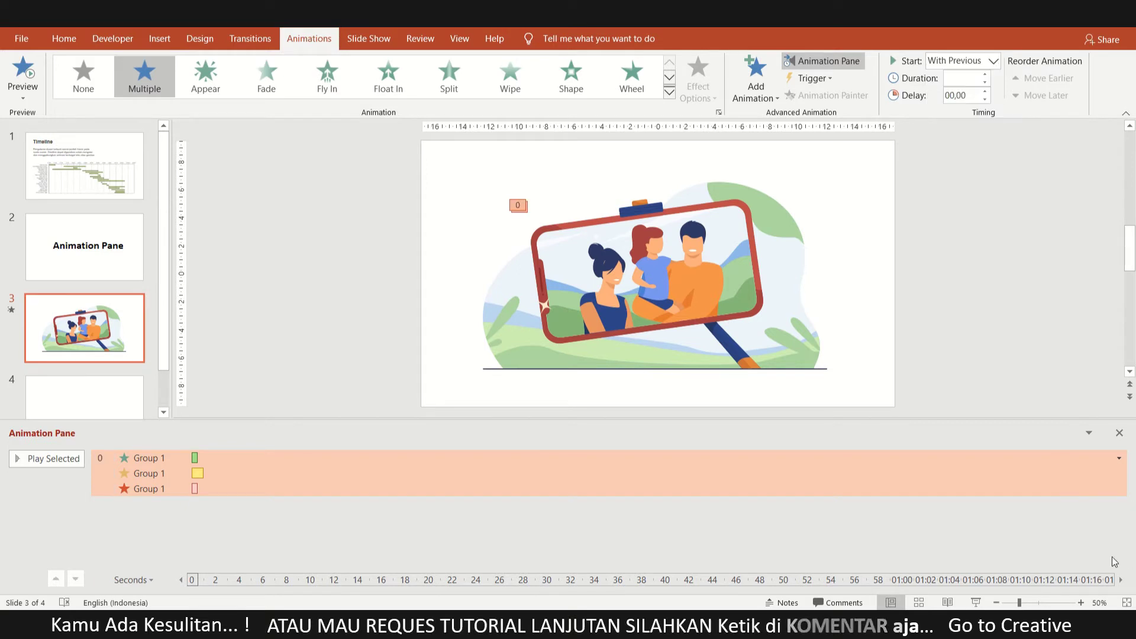
left_click(1120, 459)
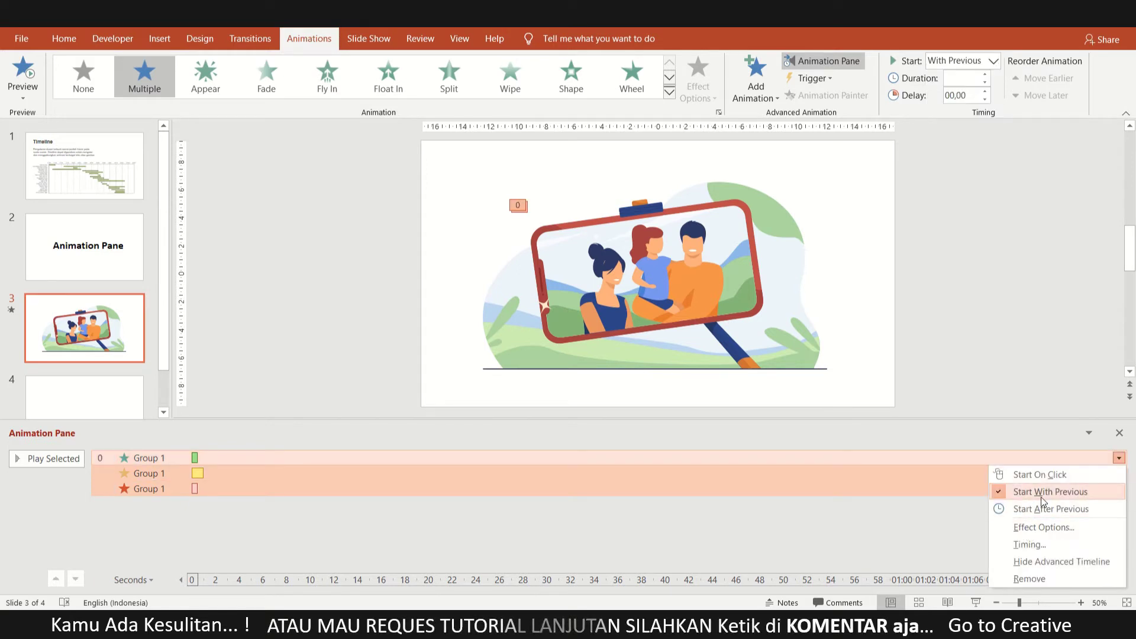
left_click(325, 265)
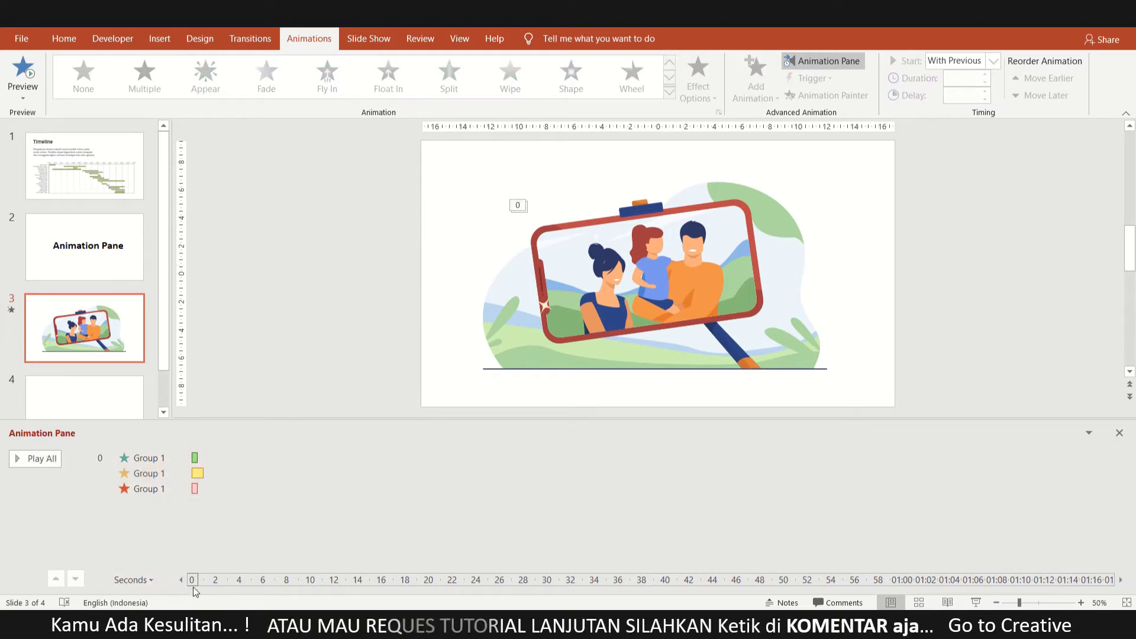
left_click(218, 477)
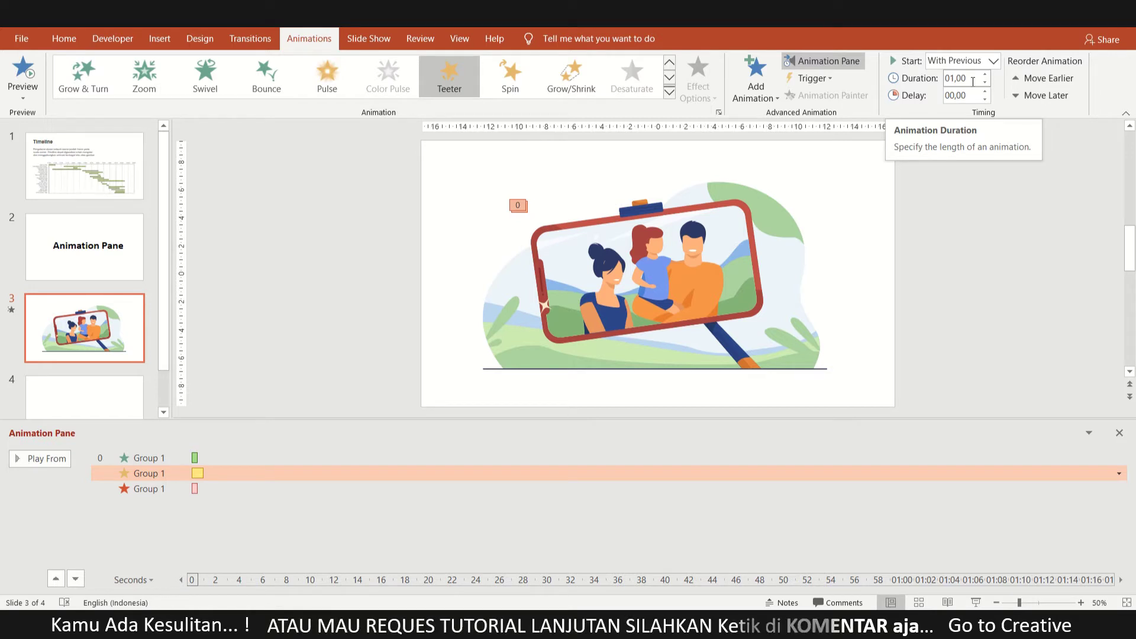
left_click(973, 81)
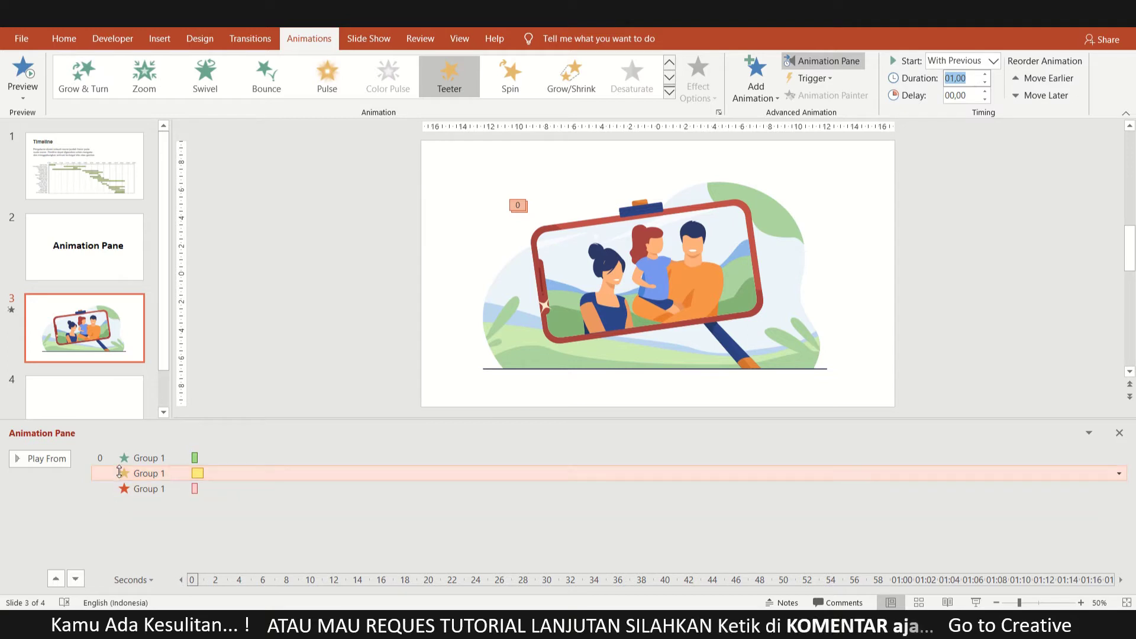
left_click(282, 286)
left_click(148, 580)
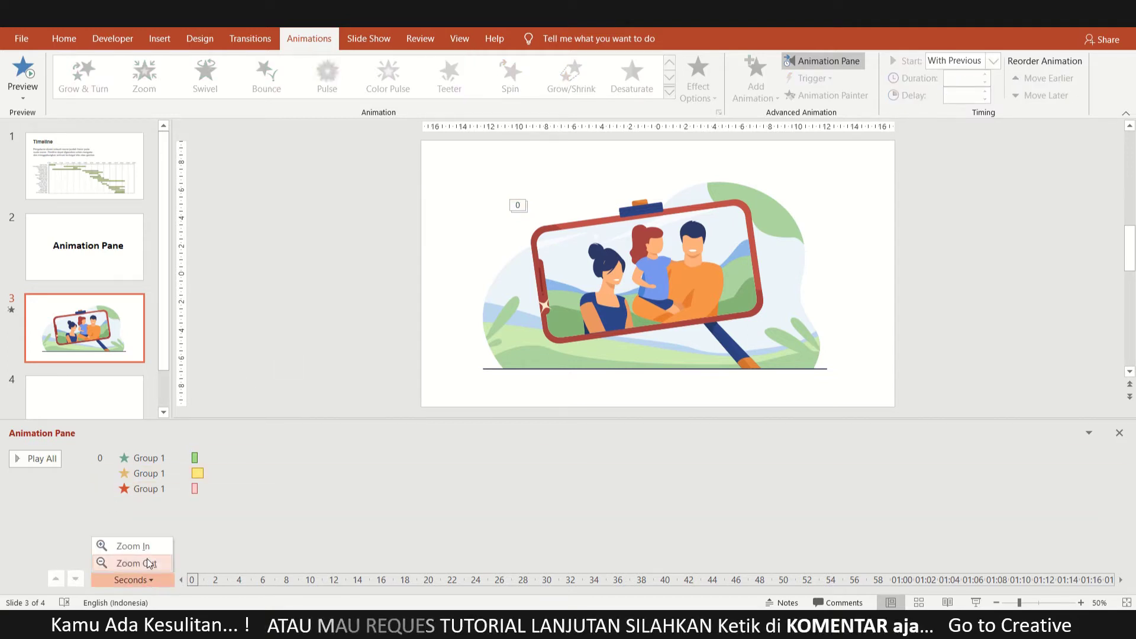
Zoom the timeline to a 2.4-second span and move the Teeter bar to start at 0.5 s
left_click(152, 581)
left_click(149, 581)
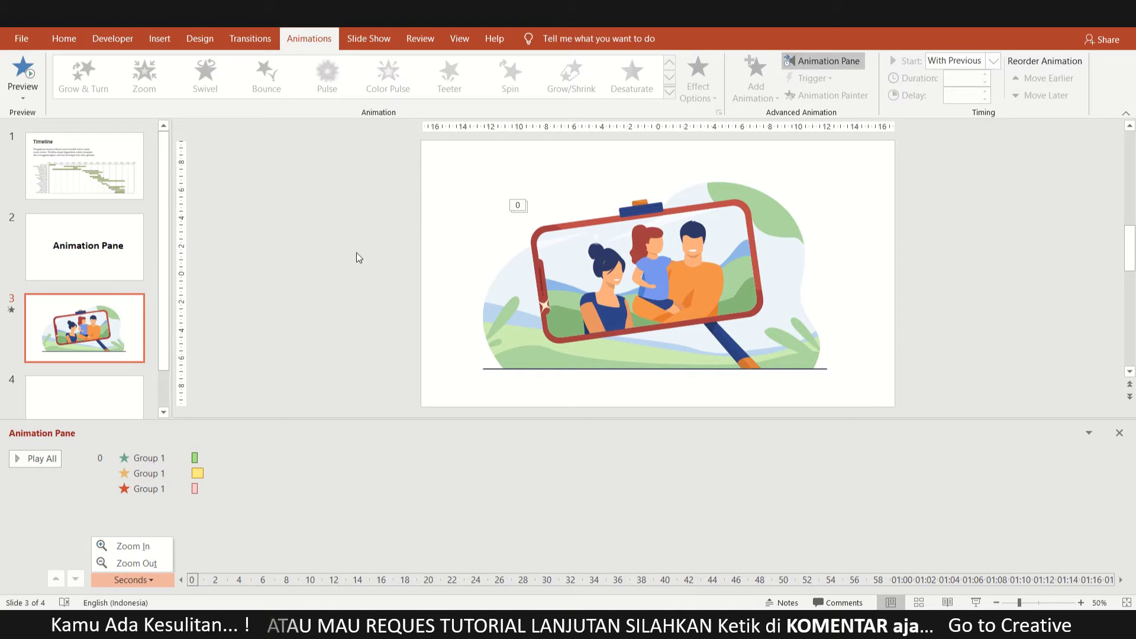
left_click(142, 546)
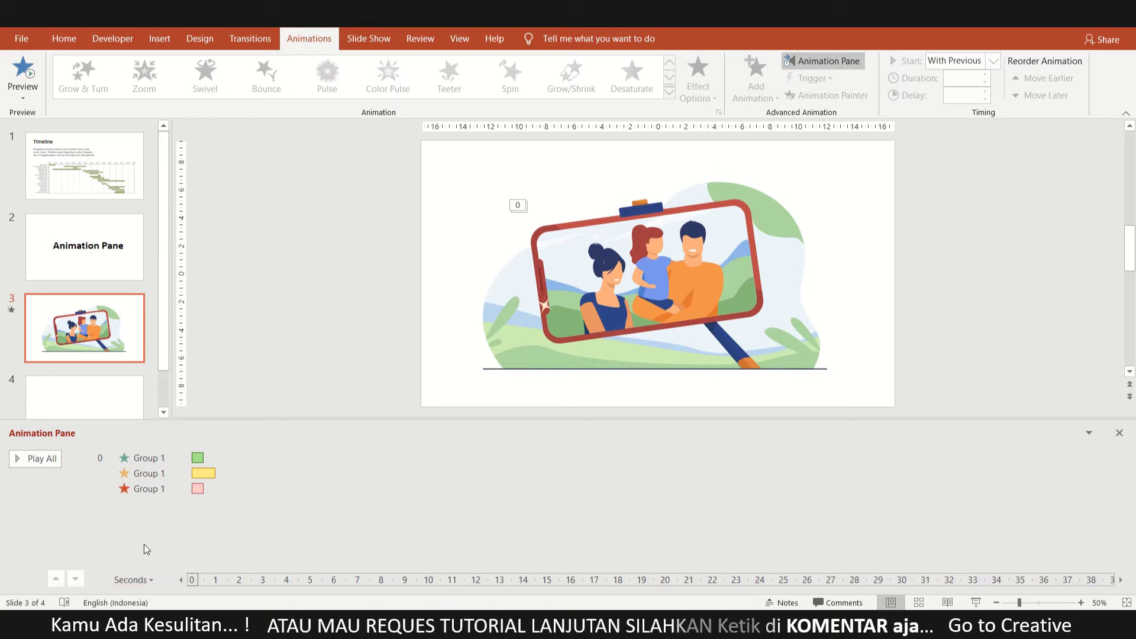
left_click(151, 580)
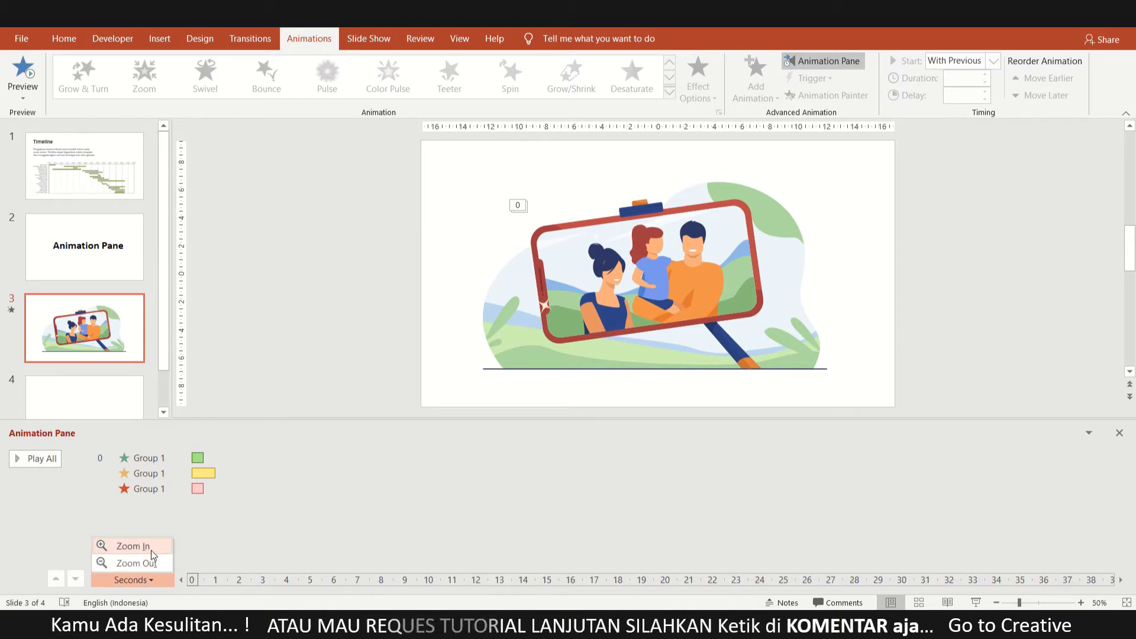
left_click(148, 547)
left_click(159, 580)
left_click(148, 545)
left_click(157, 581)
left_click(148, 545)
left_click(152, 579)
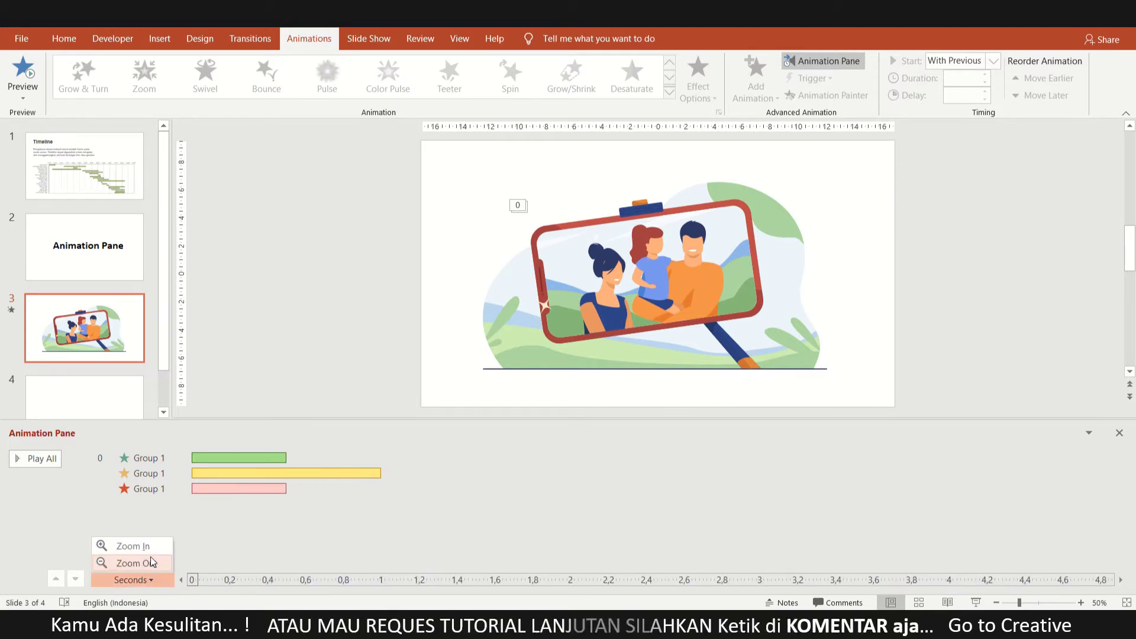
left_click(148, 546)
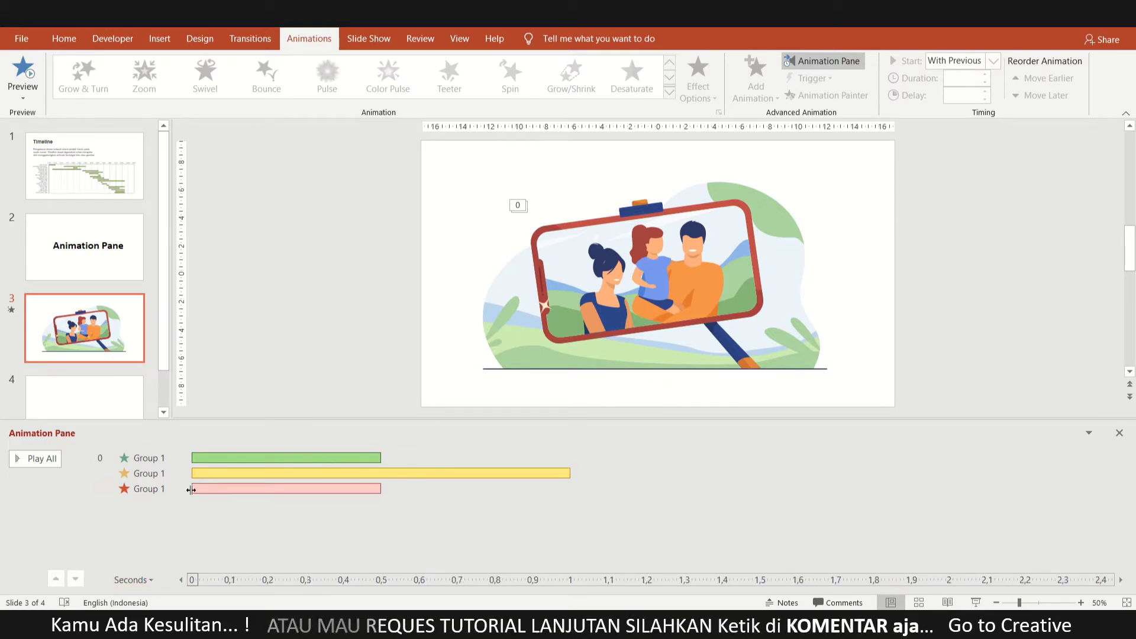
left_click_drag(204, 473, 389, 479)
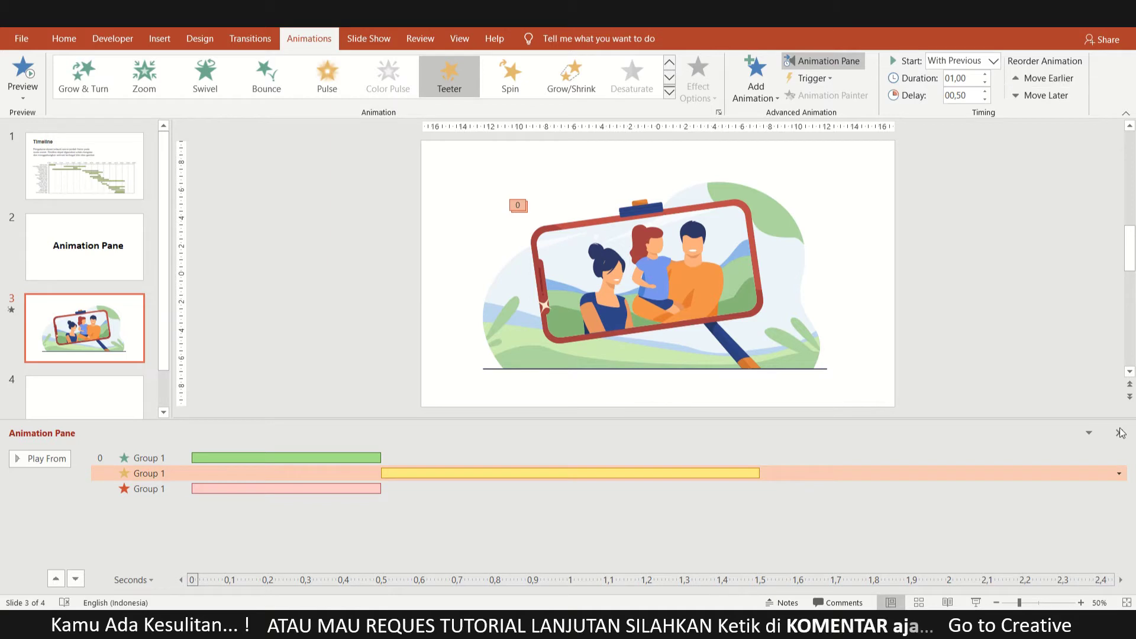
Set the Teeter emphasis to repeat Until End of Slide in its Timing options
left_click(1119, 472)
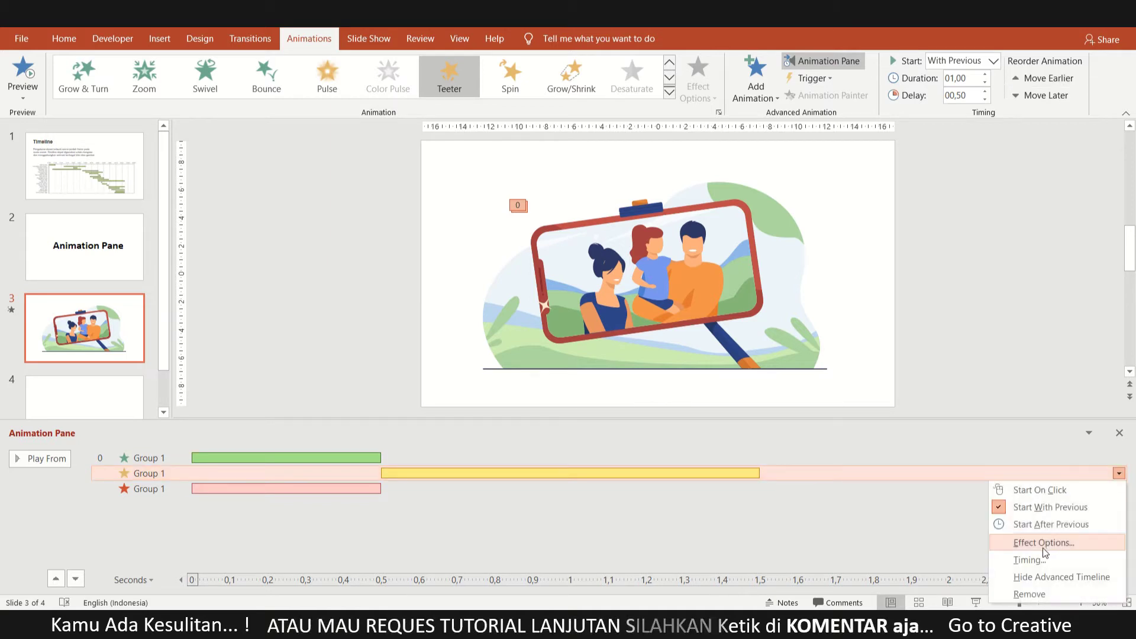
left_click(1023, 541)
left_click(223, 211)
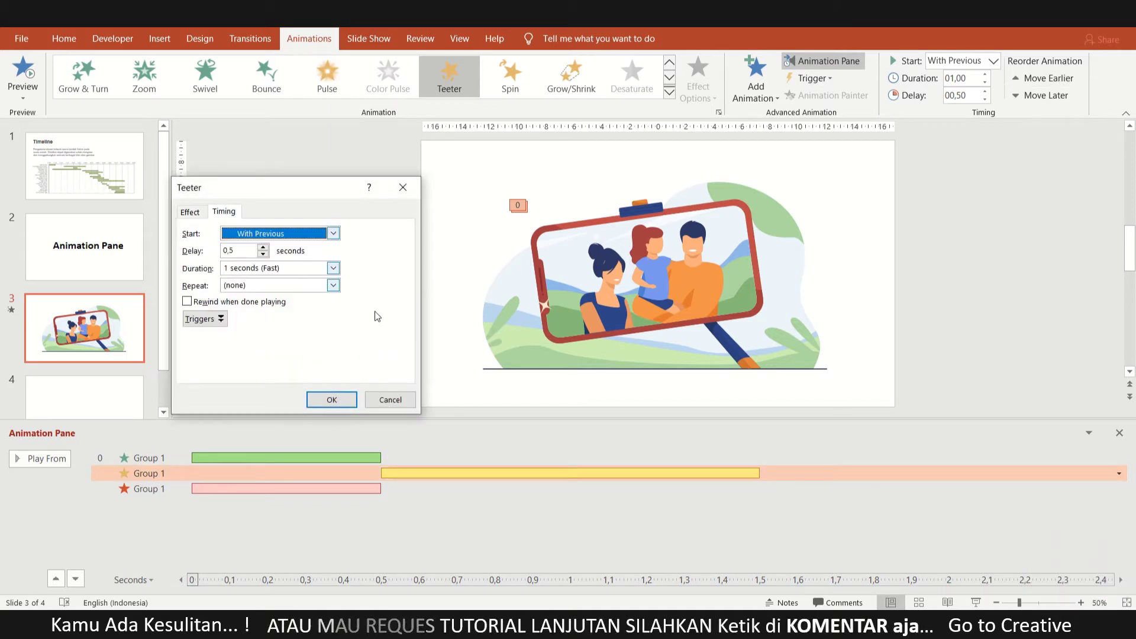
left_click(333, 285)
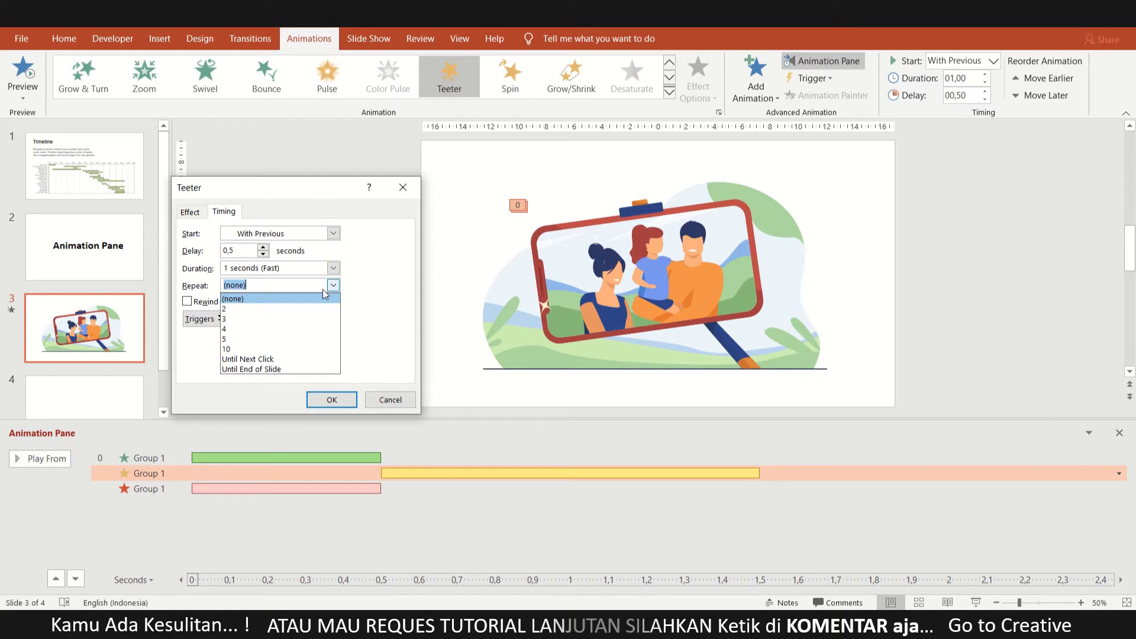
left_click(241, 369)
left_click(326, 398)
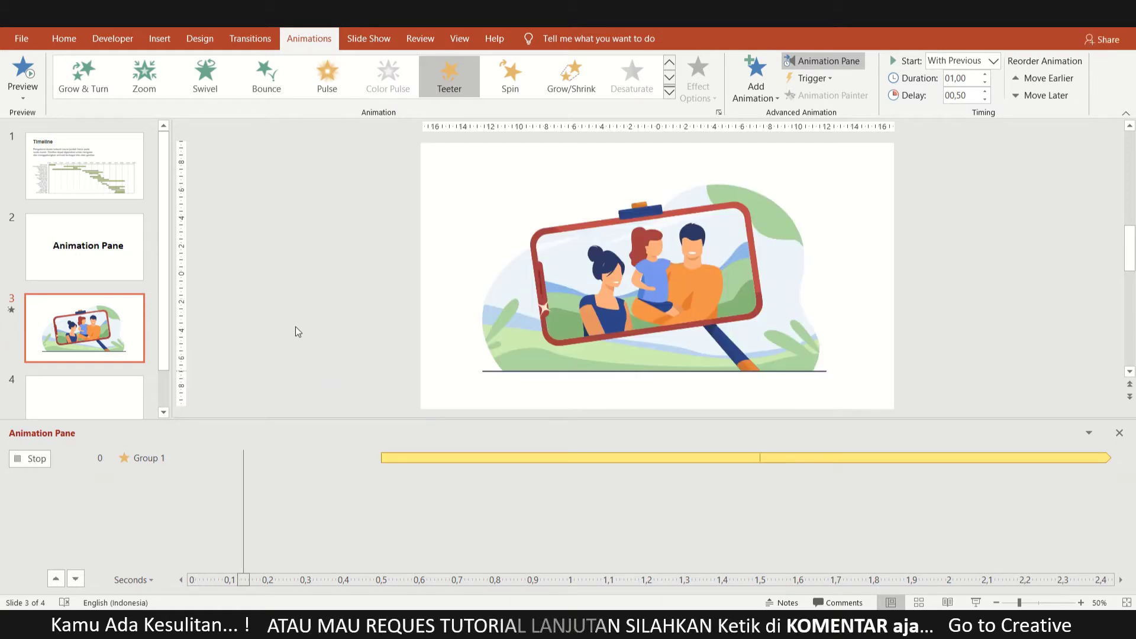
left_click(240, 535)
Drag the Fade exit bar later on a 9.5-second timeline so it starts at 4.5 seconds
left_click_drag(263, 489, 784, 514)
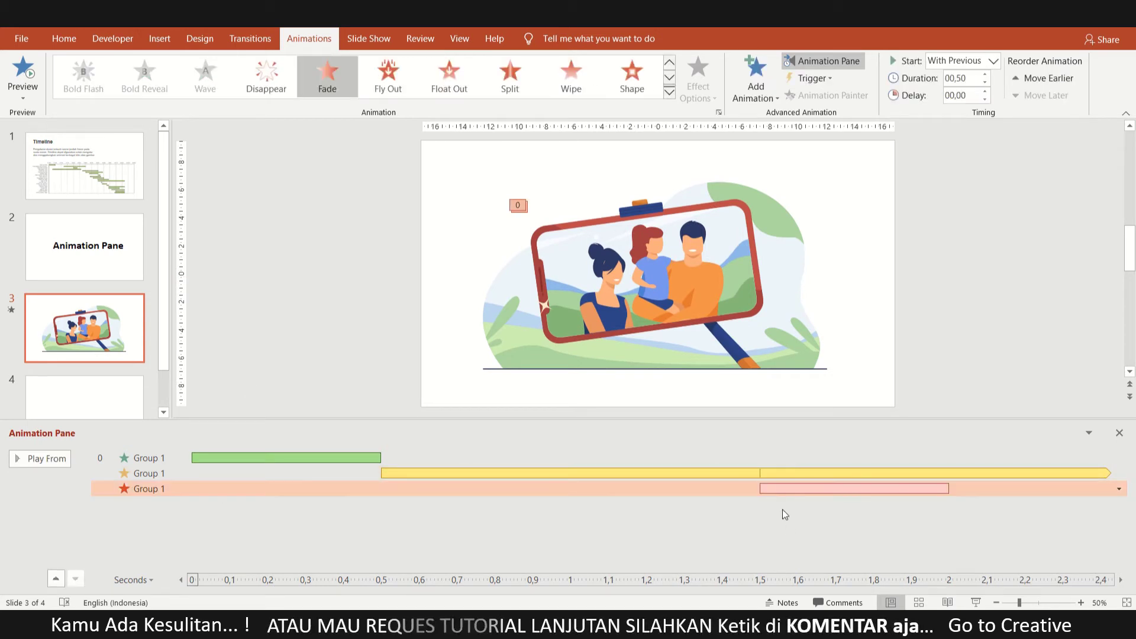
left_click(133, 580)
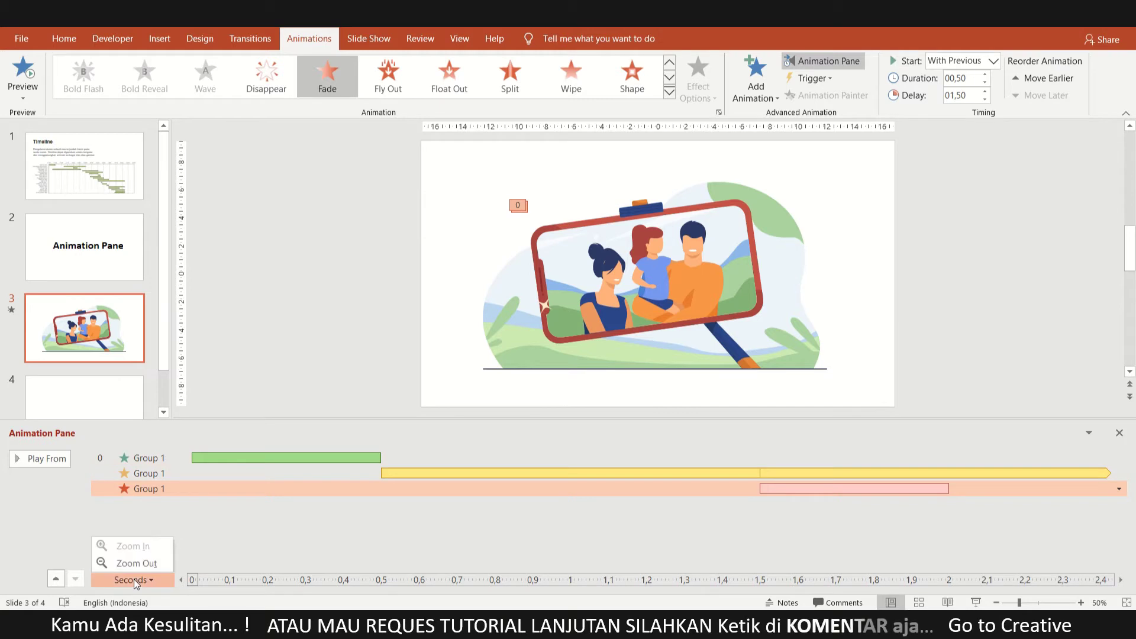
left_click(136, 563)
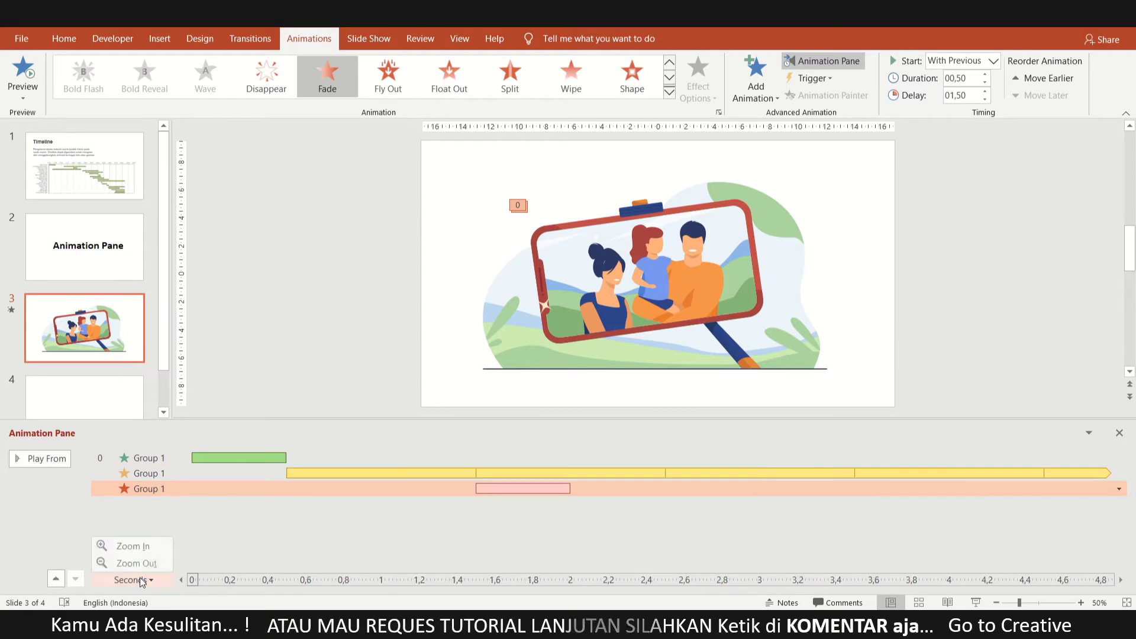
left_click(136, 563)
left_click_drag(362, 493, 551, 490)
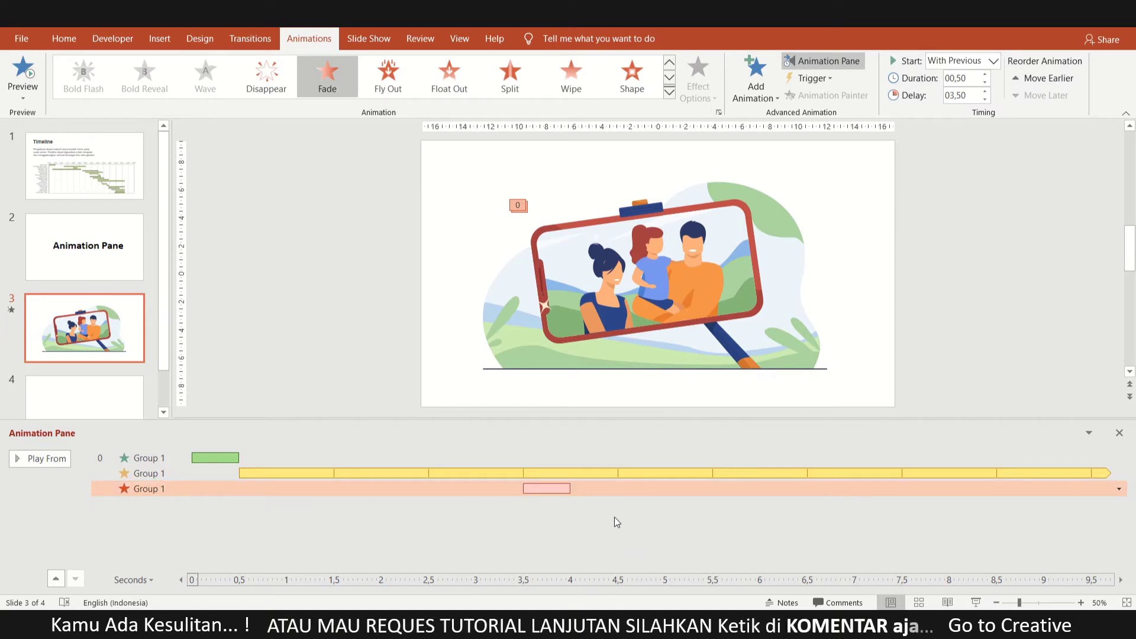
left_click_drag(544, 490, 639, 502)
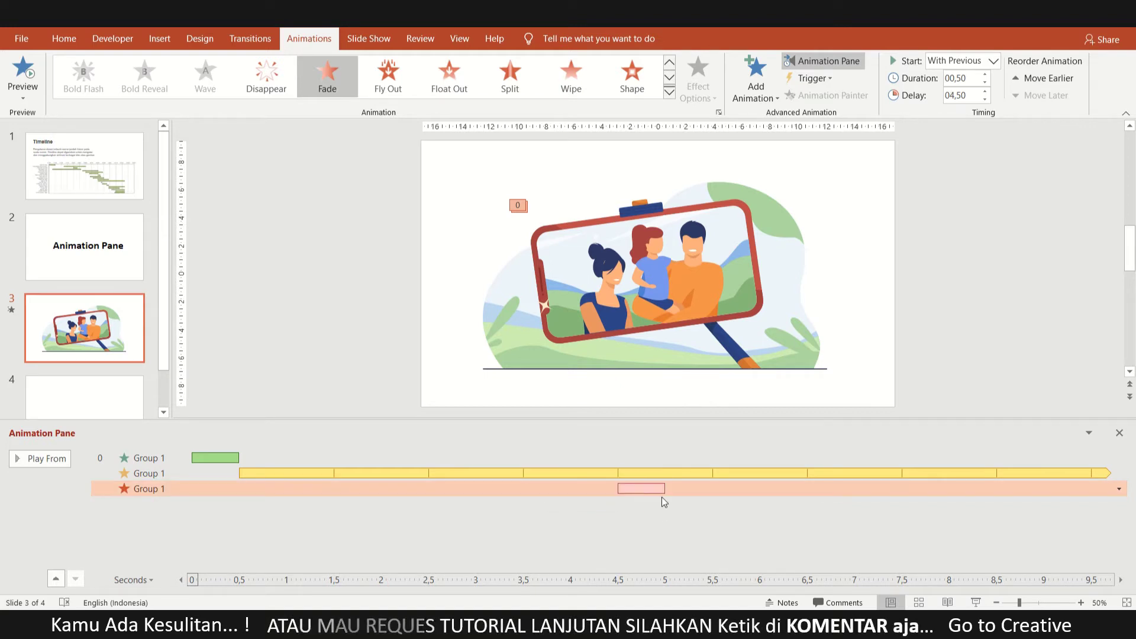
left_click(85, 353)
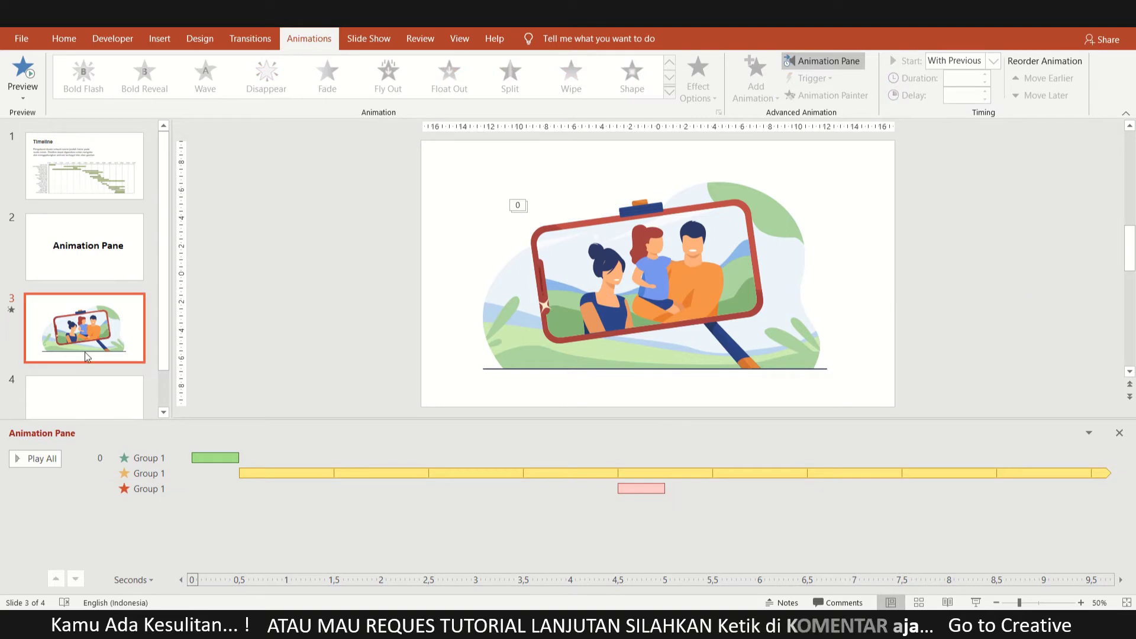
Replace the Group 1 Fade entrance with the Spinner entrance effect
left_click(45, 459)
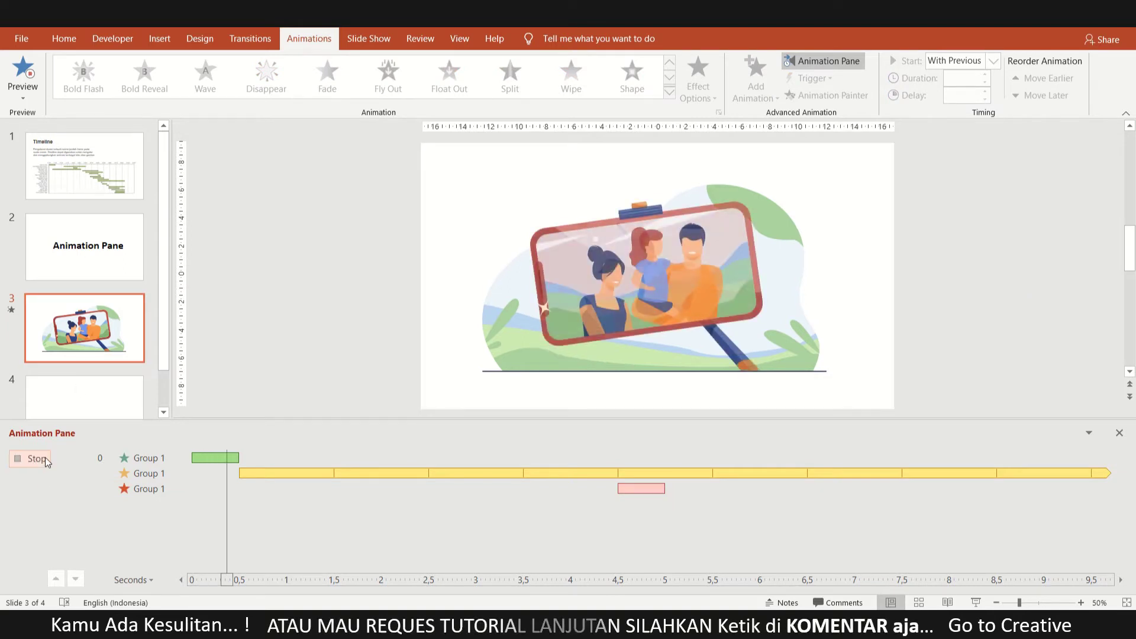
left_click(123, 457)
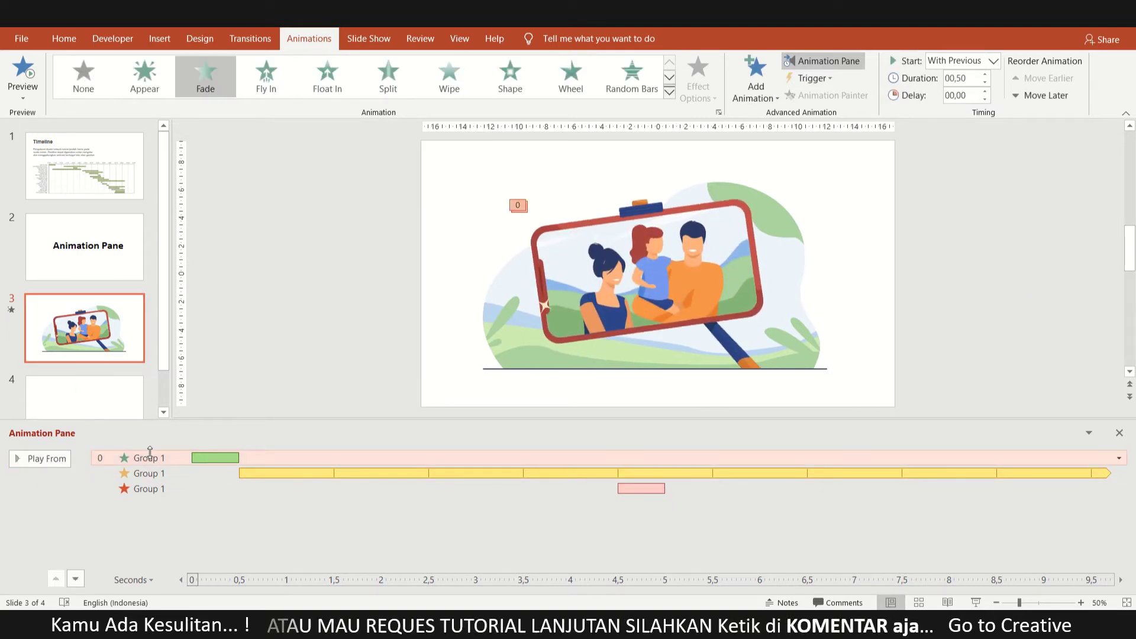
left_click(1119, 458)
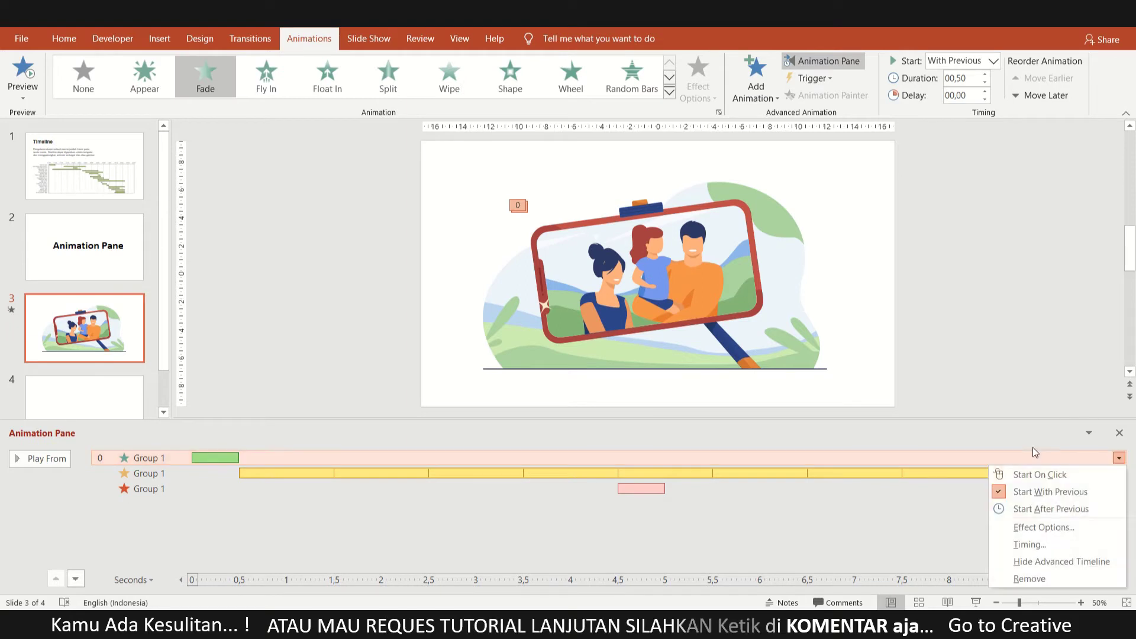
left_click(1018, 526)
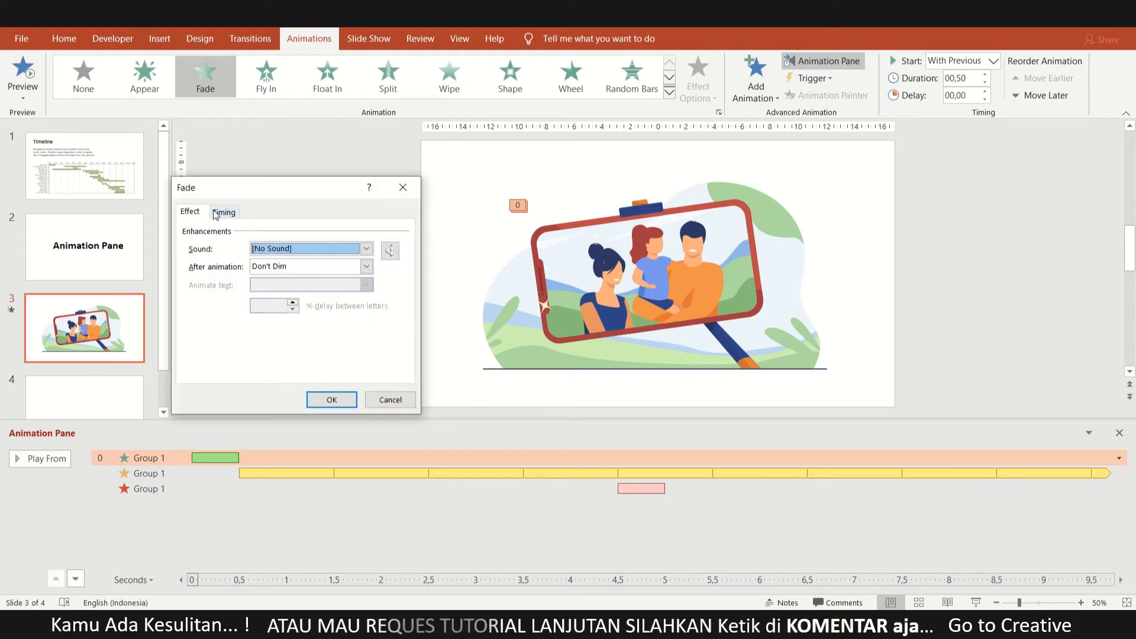
left_click(402, 188)
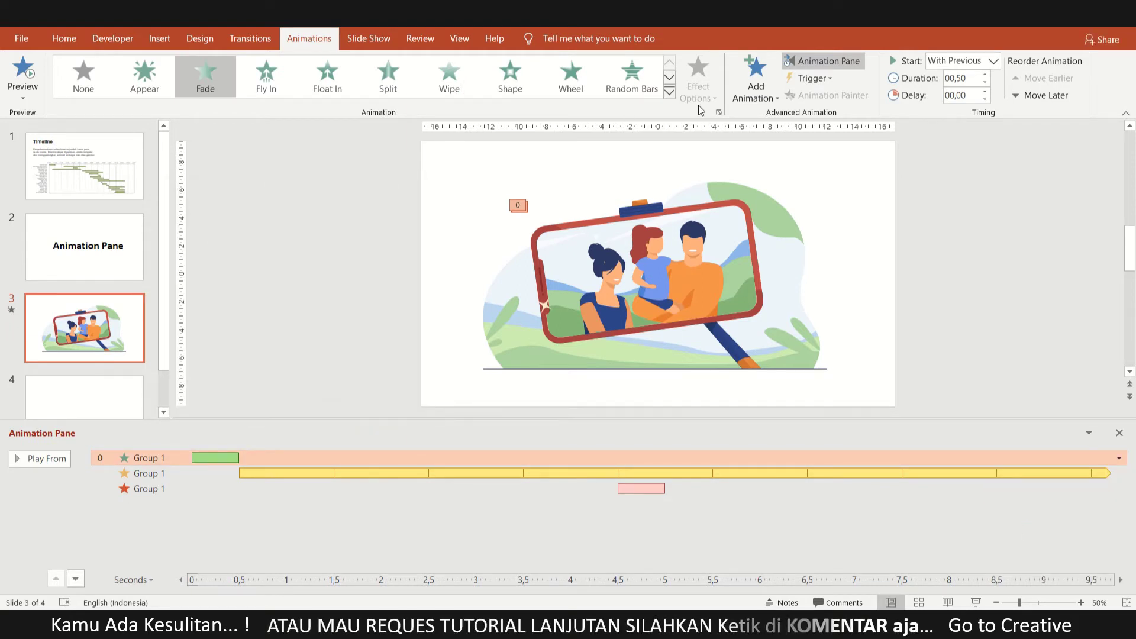
left_click(670, 92)
left_click(205, 483)
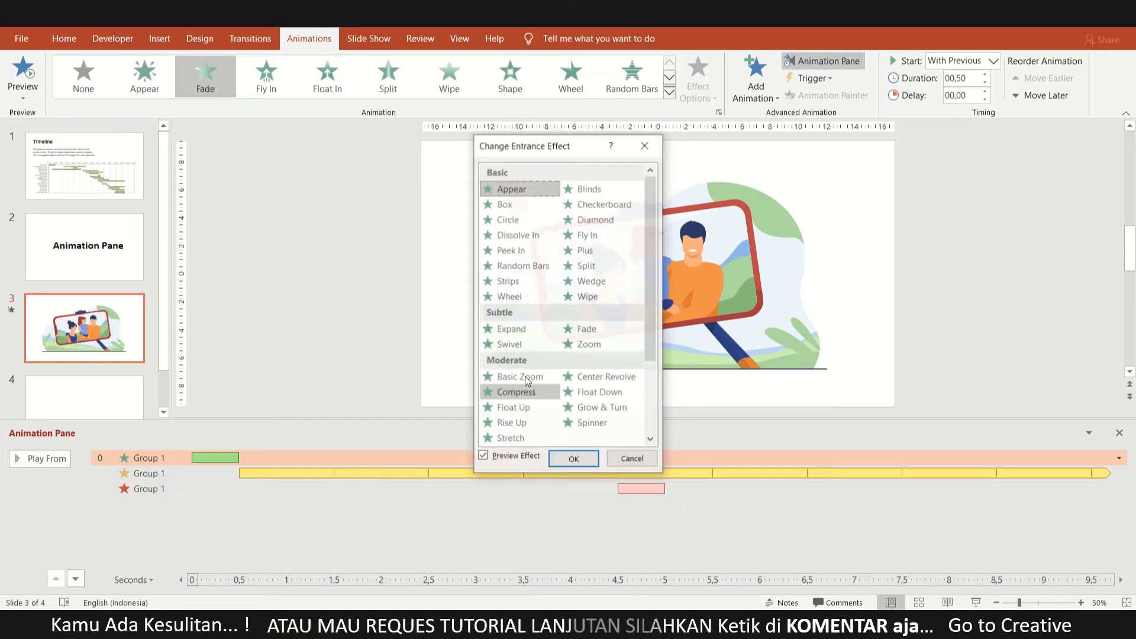
left_click(591, 423)
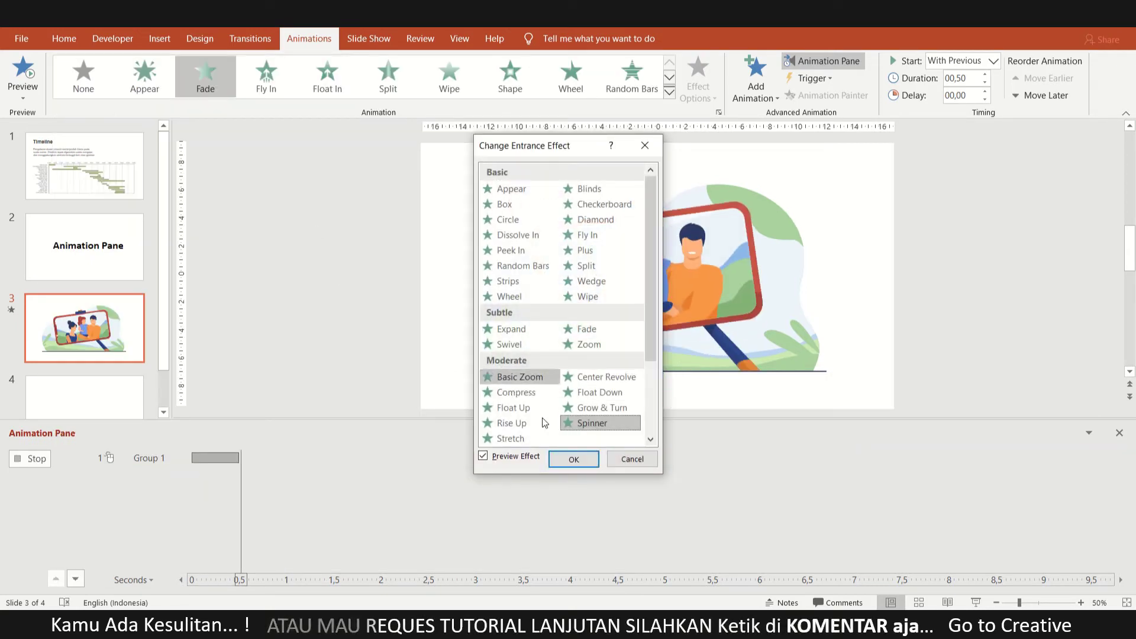
left_click(574, 459)
Preview all the slide's animations with Play All, then stop the preview
left_click(319, 248)
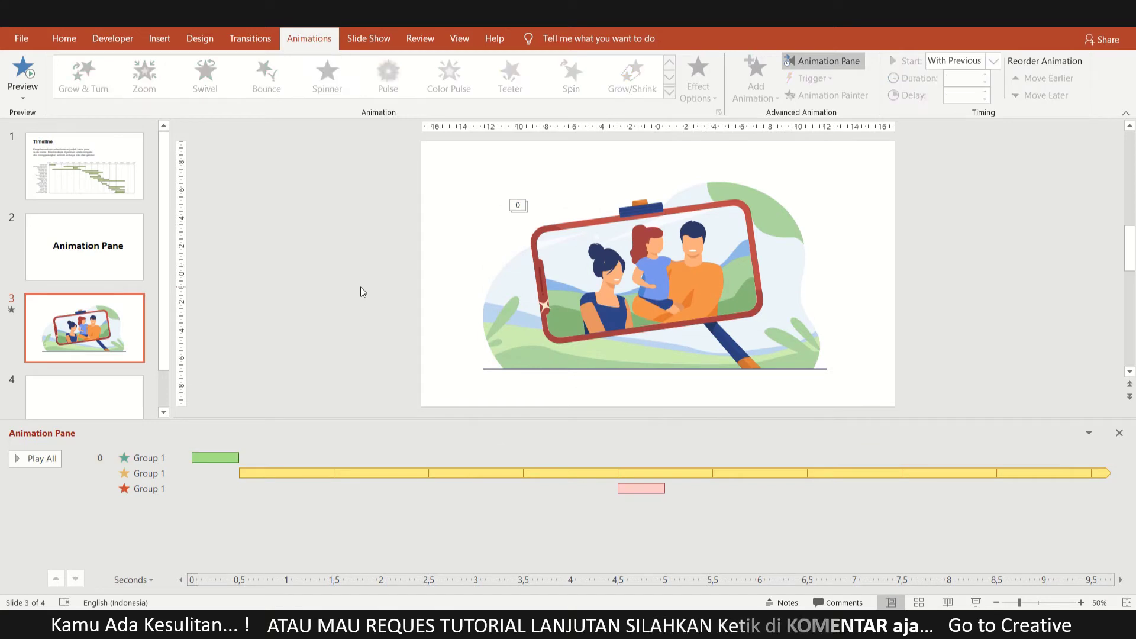
left_click(40, 458)
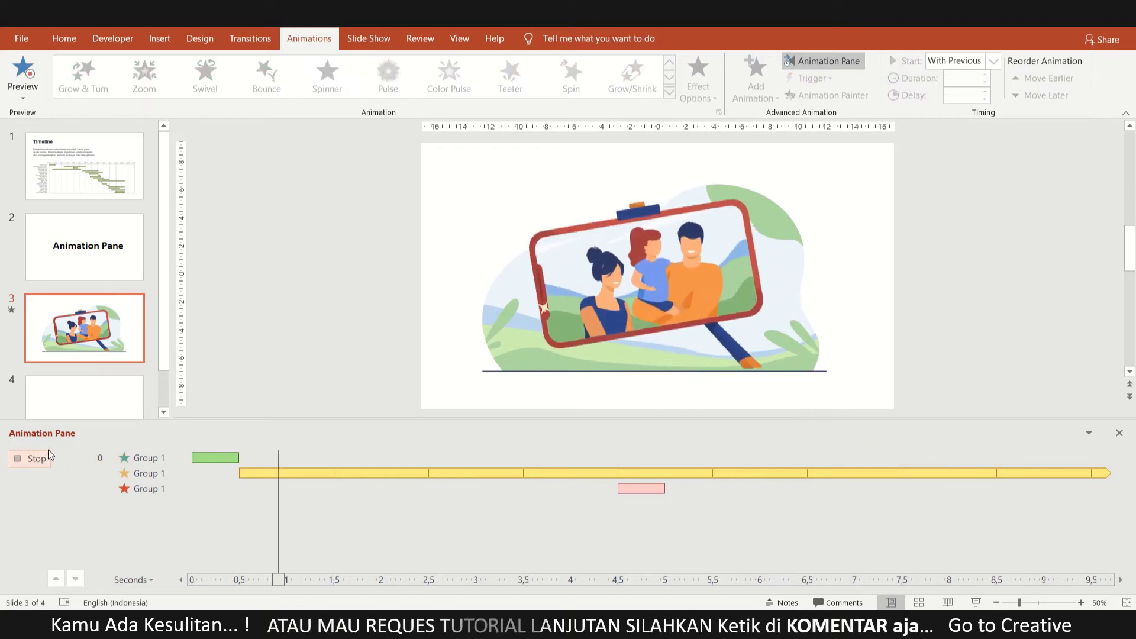
left_click(459, 323)
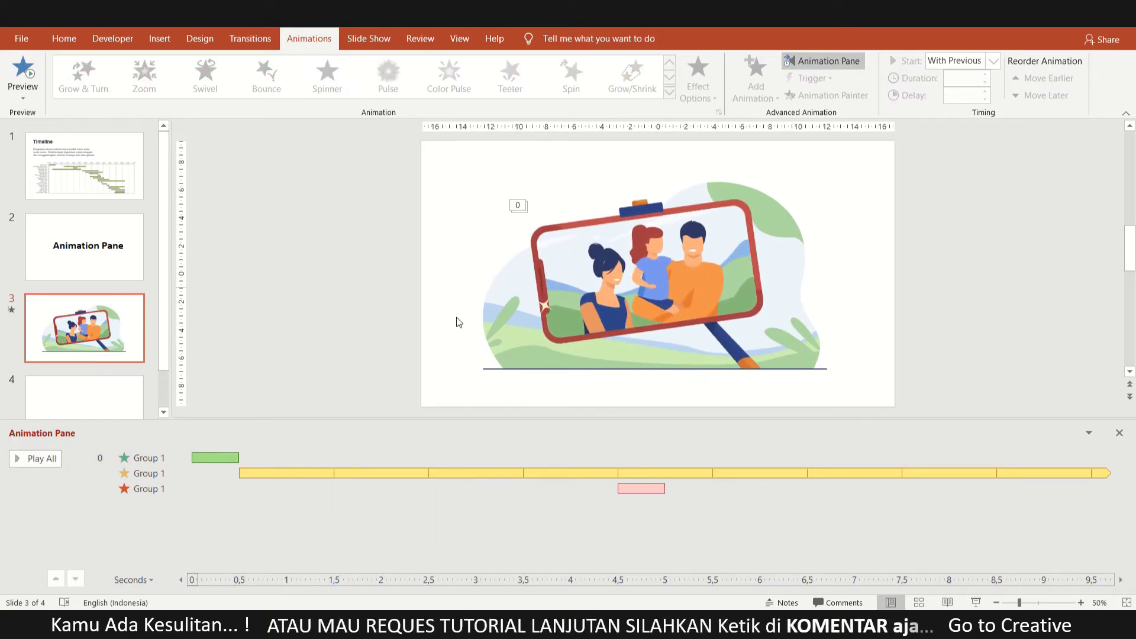
Select the lower-left and lower-right leaf groups on the selfie illustration
left_click(500, 319)
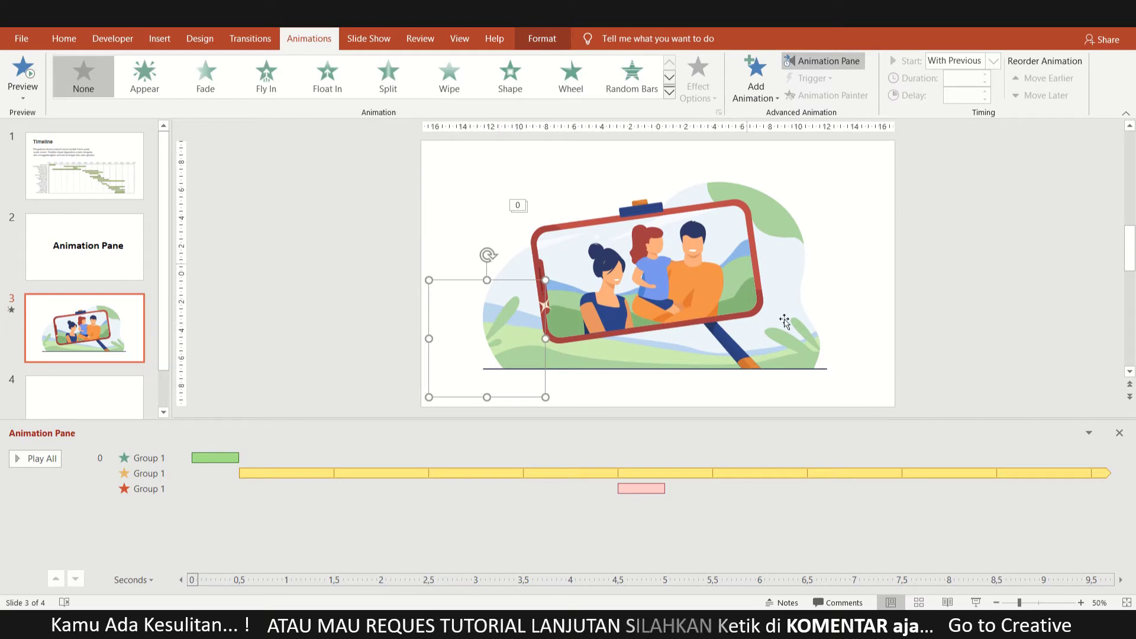
left_click(802, 334)
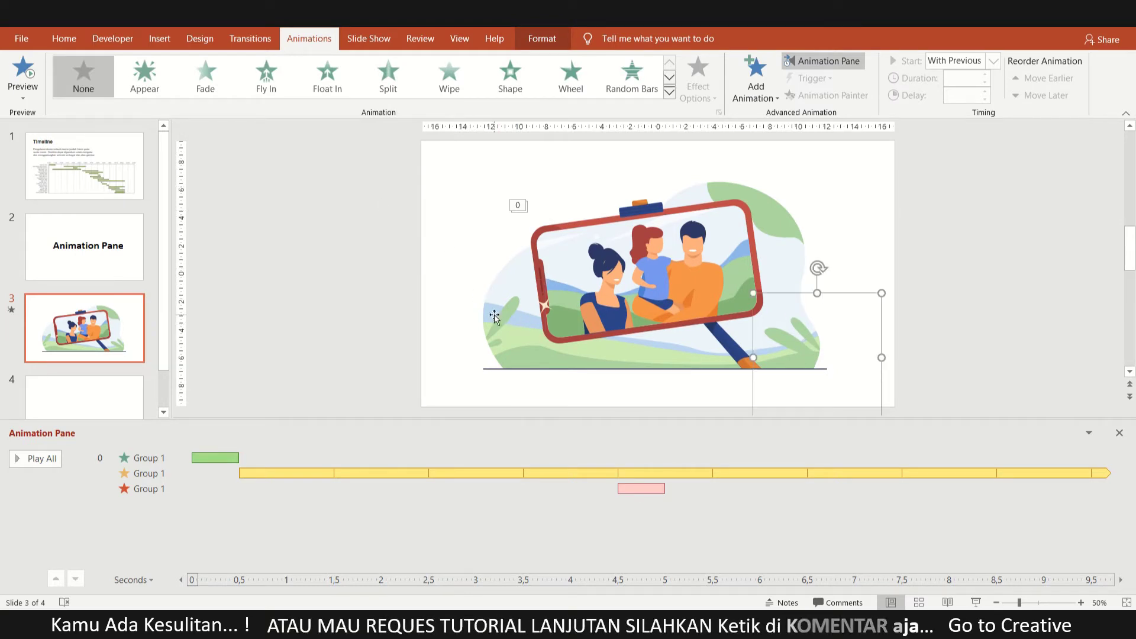
left_click(496, 343, "shift")
Add the small left and right leaves to the selection and give all four leaf groups a Spinner entrance
left_click(496, 342)
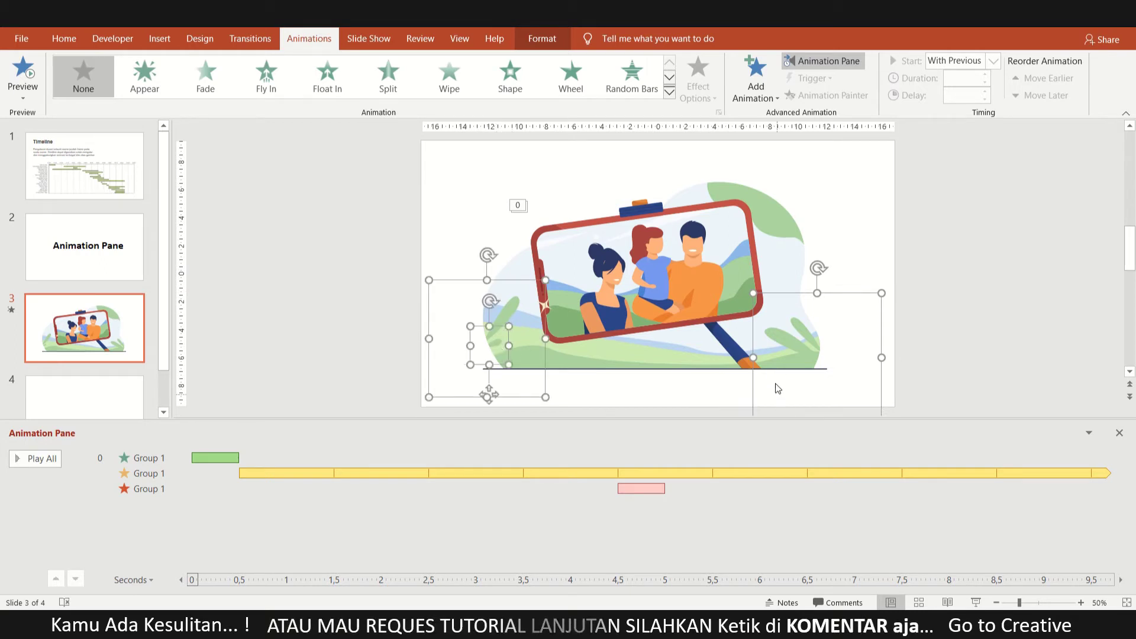
left_click(801, 329, "shift")
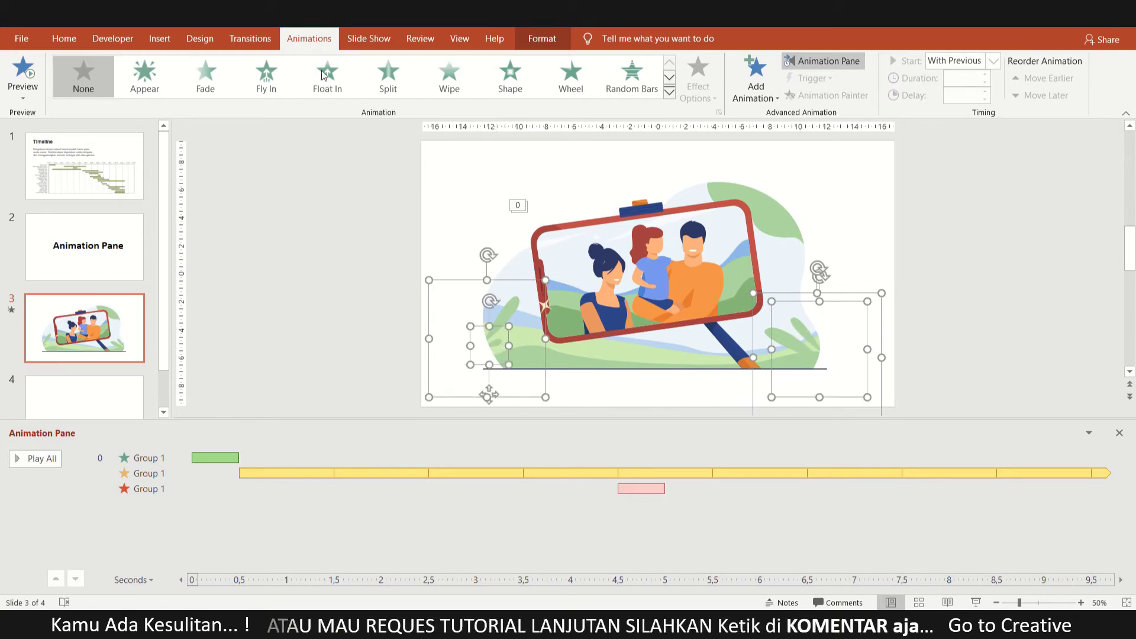
left_click(669, 92)
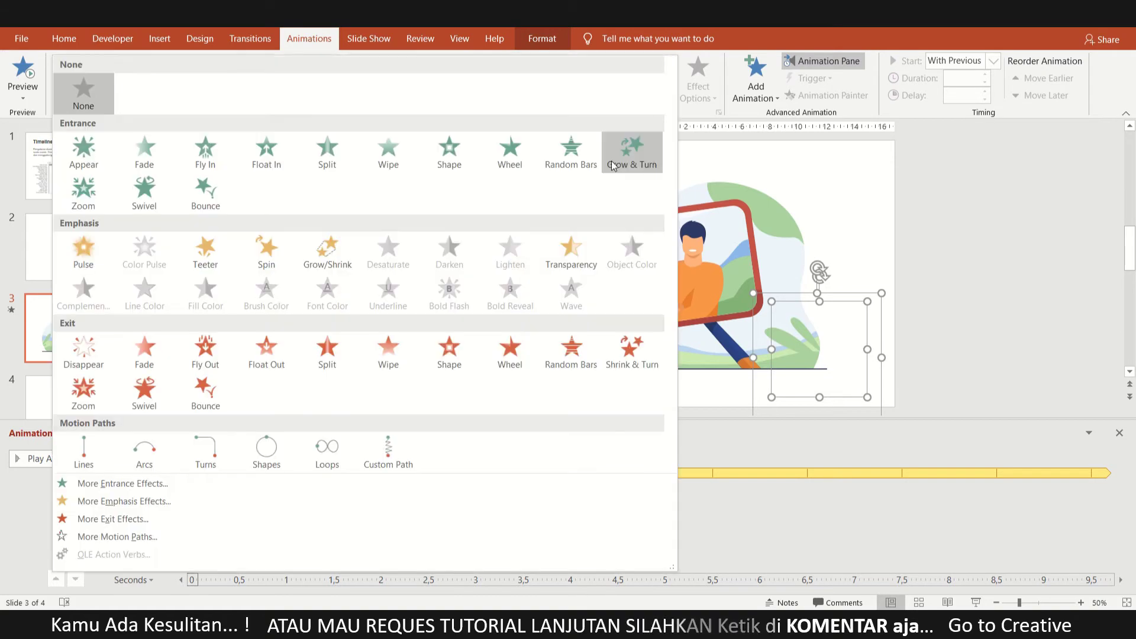
left_click(126, 483)
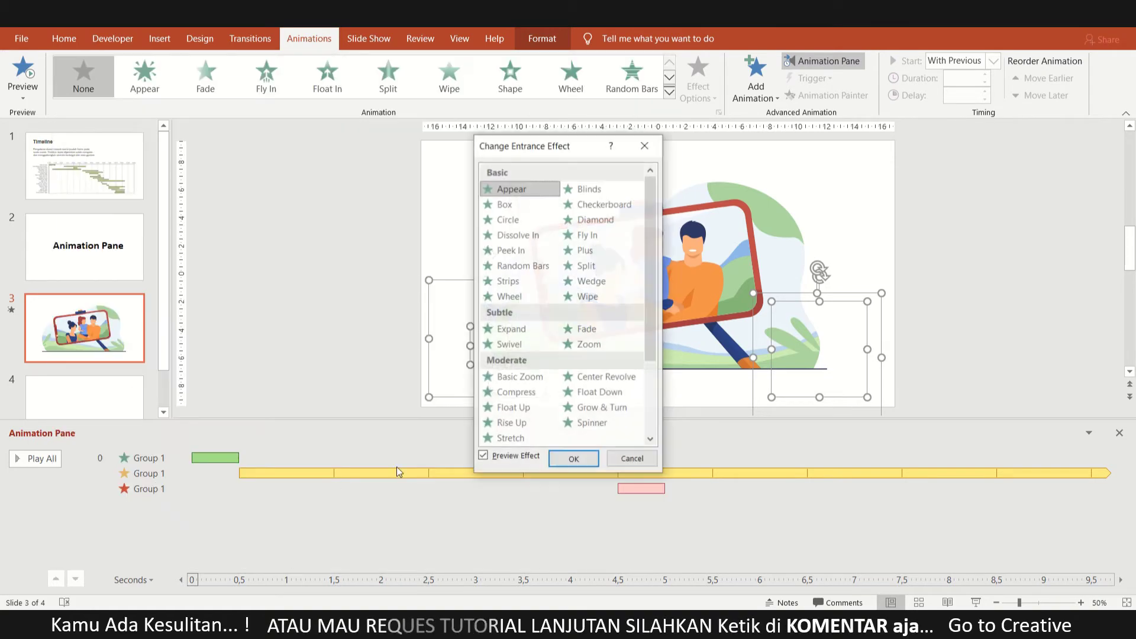
left_click(582, 423)
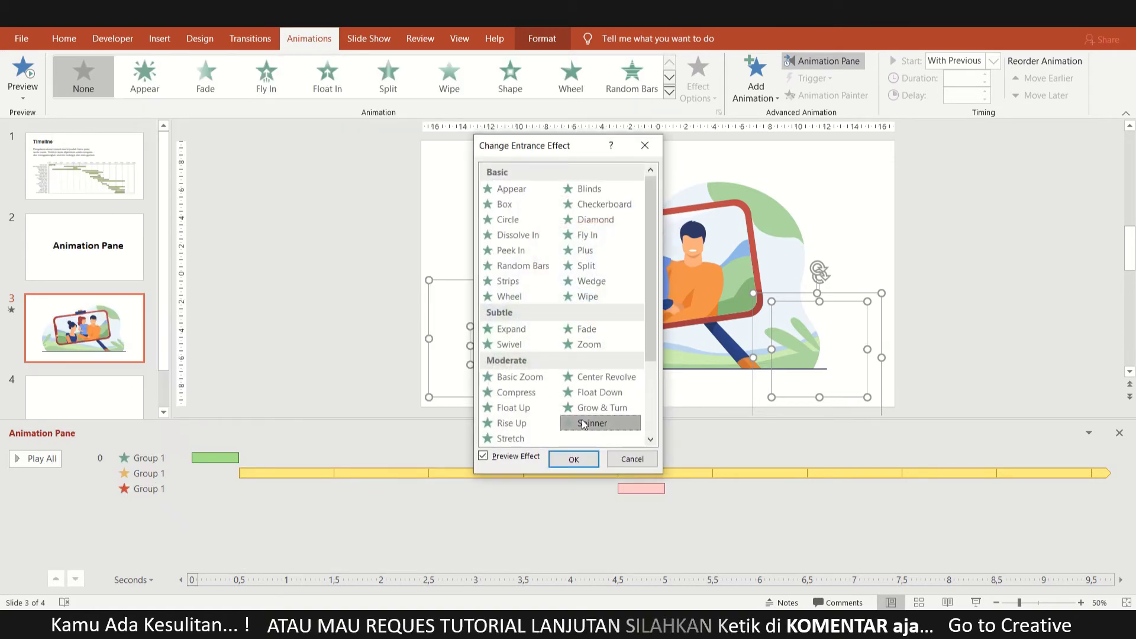
left_click(594, 464)
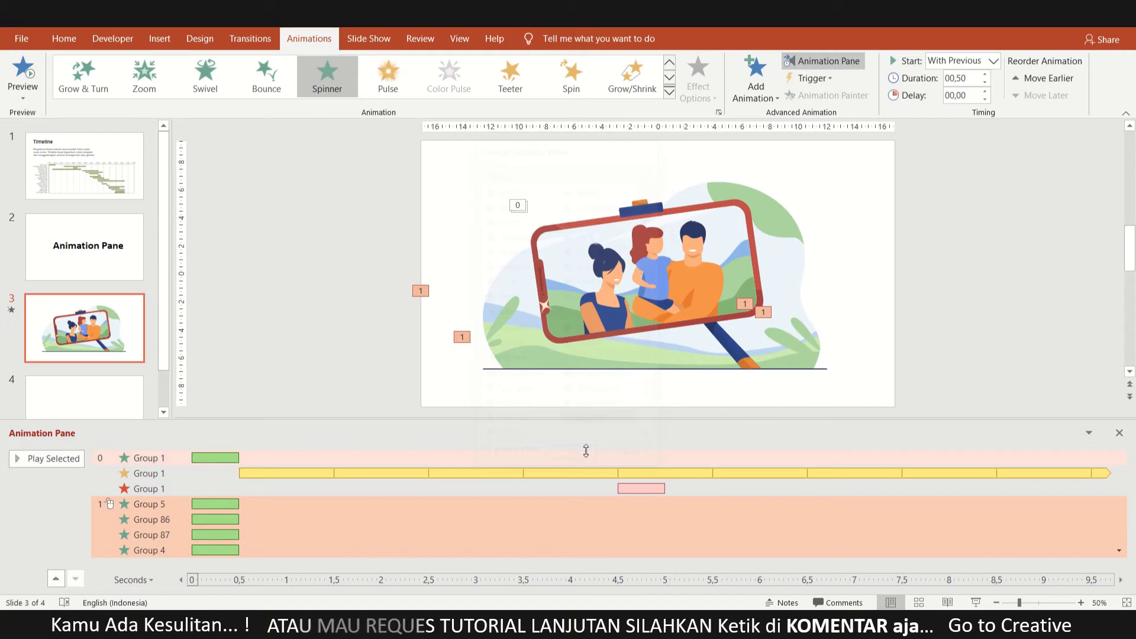
Add a Spin emphasis and then a Spinner exit effect to the four leaf groups
left_click(754, 94)
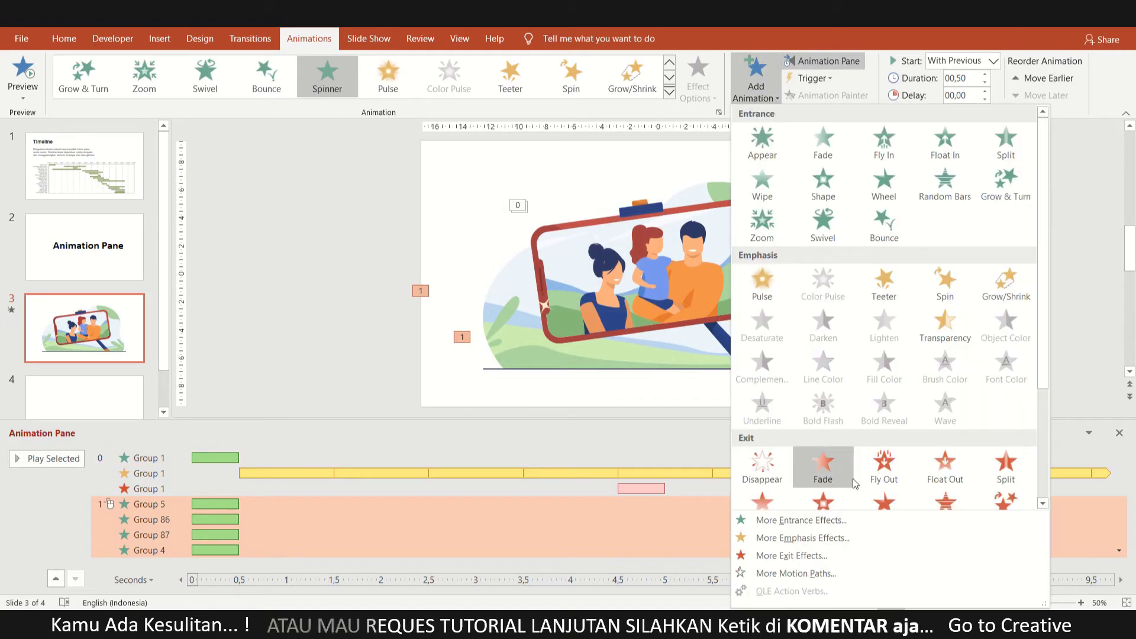
left_click(951, 287)
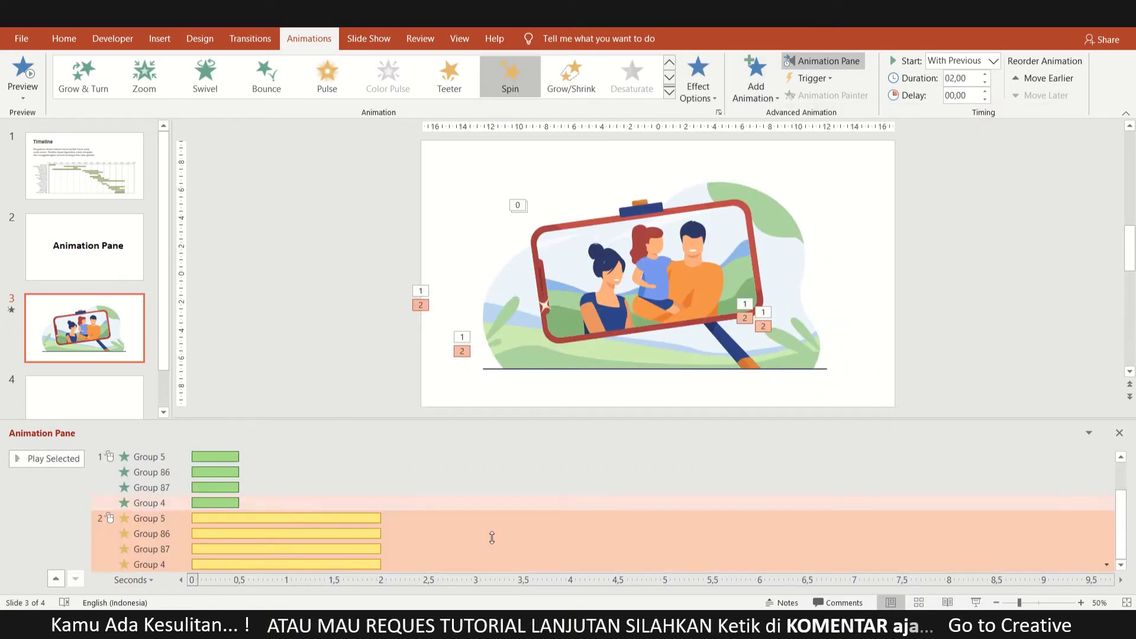
left_click(765, 90)
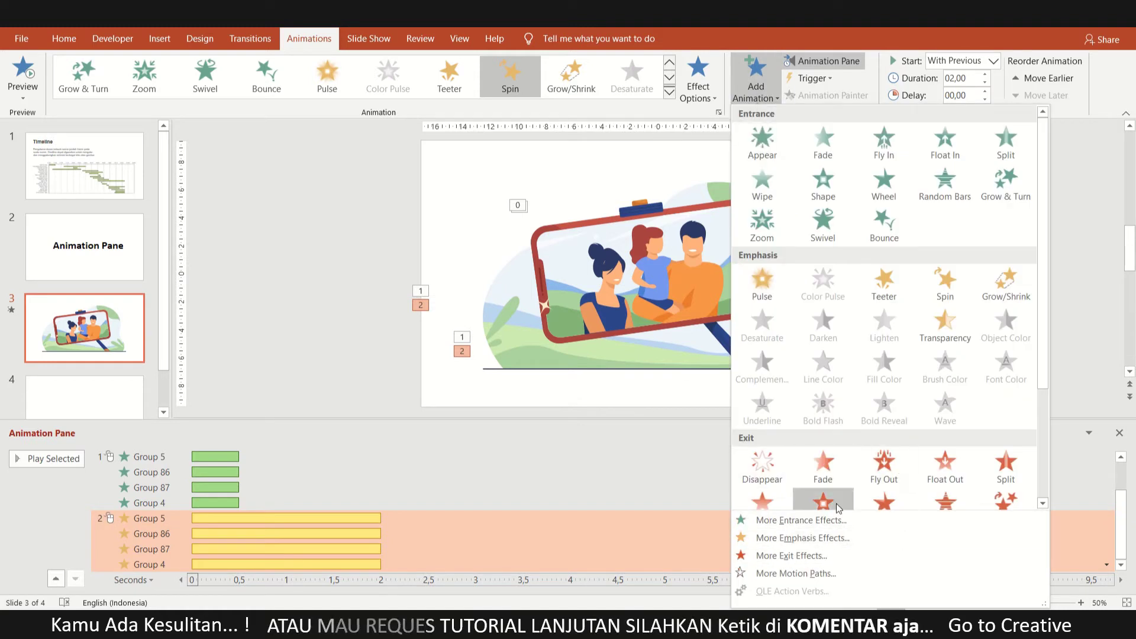
scroll(835, 503, "down", 4)
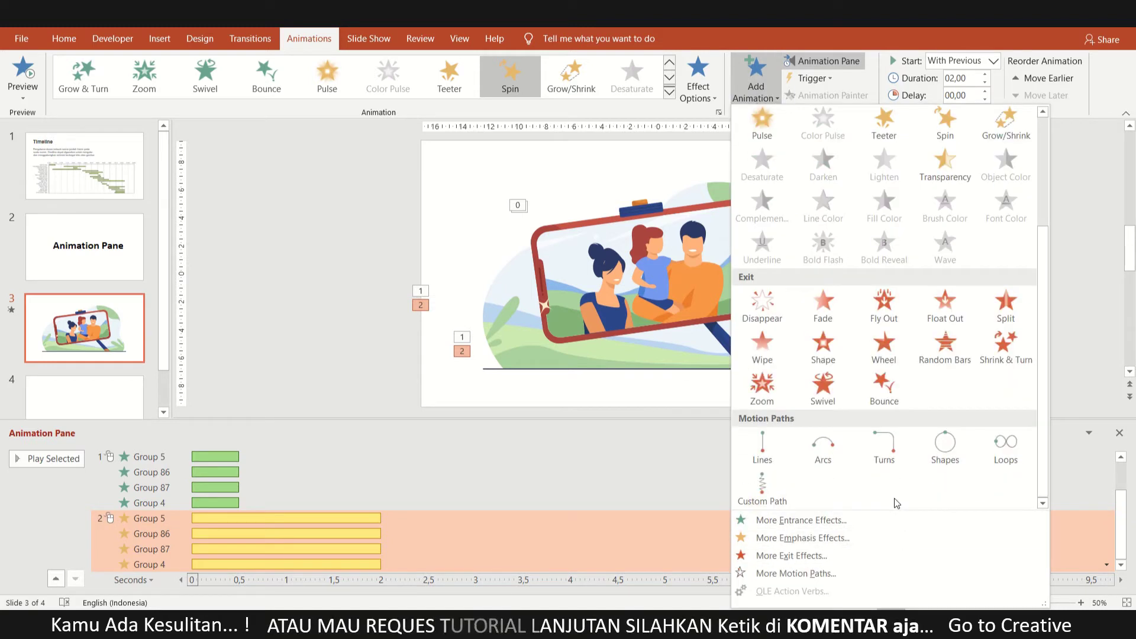
left_click(787, 556)
left_click(592, 422)
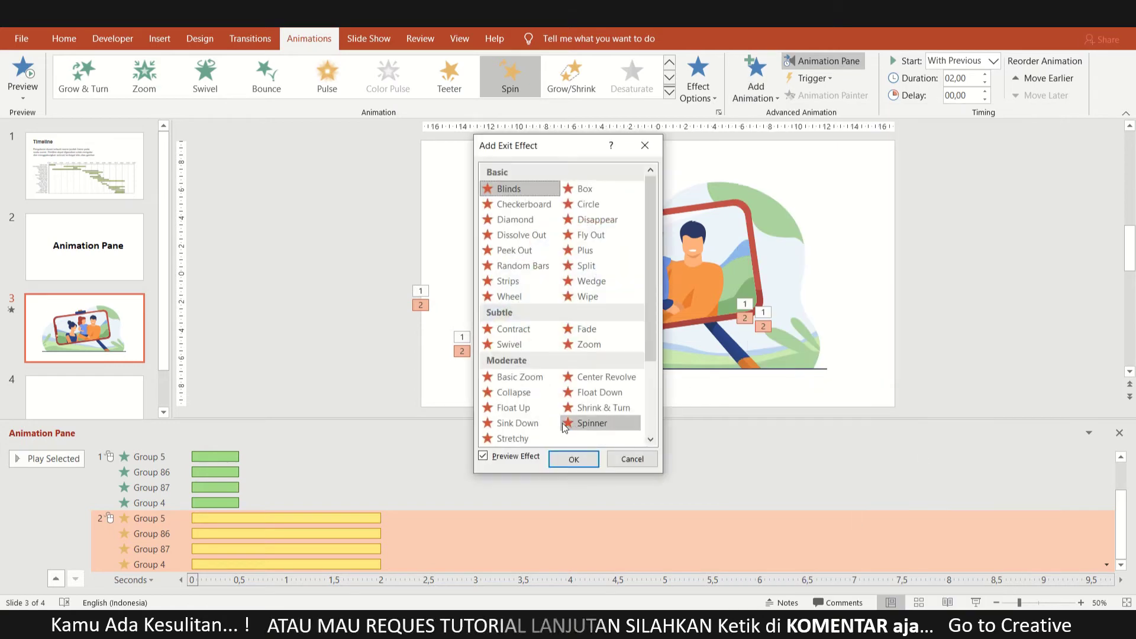
left_click(573, 459)
left_click(361, 367)
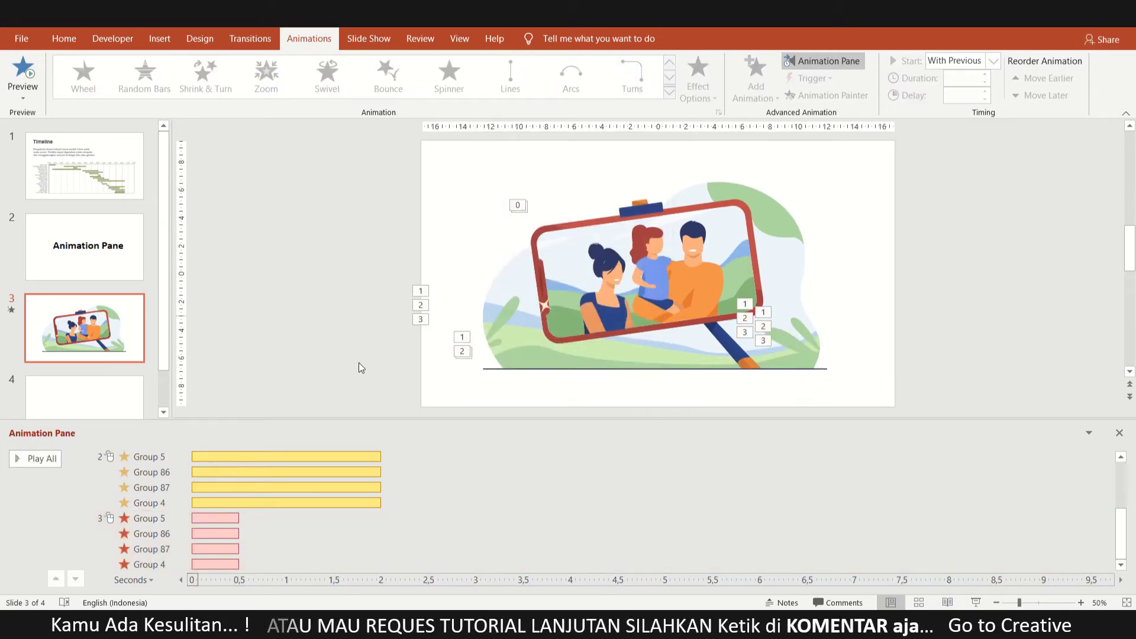
Set the leaf groups' emphasis and exit animations to start With Previous
scroll(355, 491, "up", 1)
left_click(355, 472)
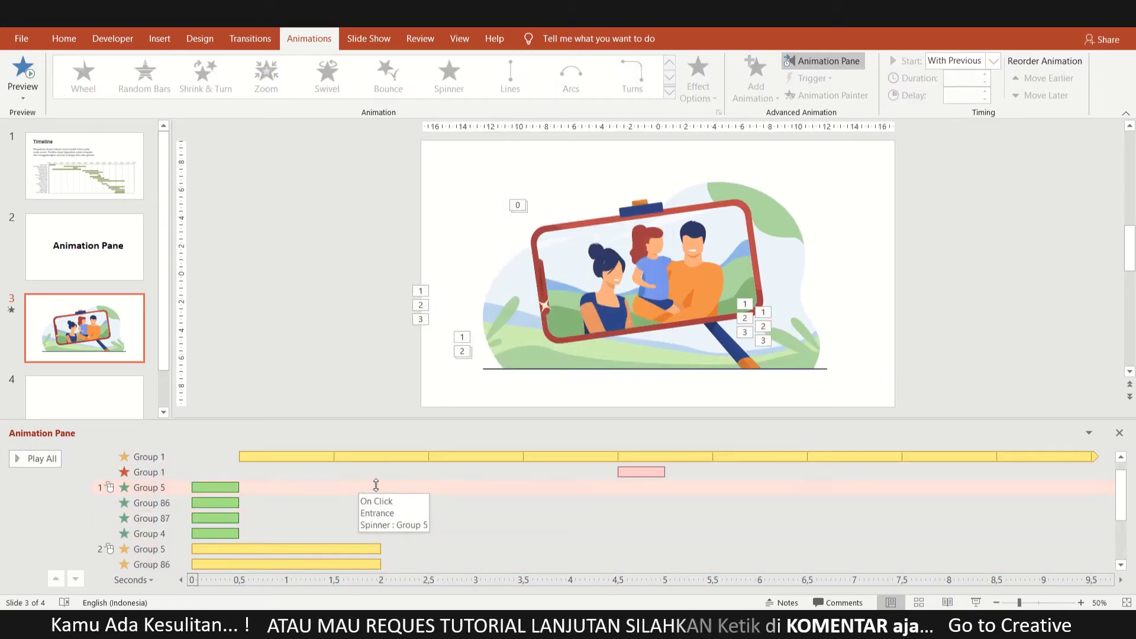
scroll(385, 521, "up", 2)
scroll(430, 550, "down", 1)
left_click(430, 563, "shift")
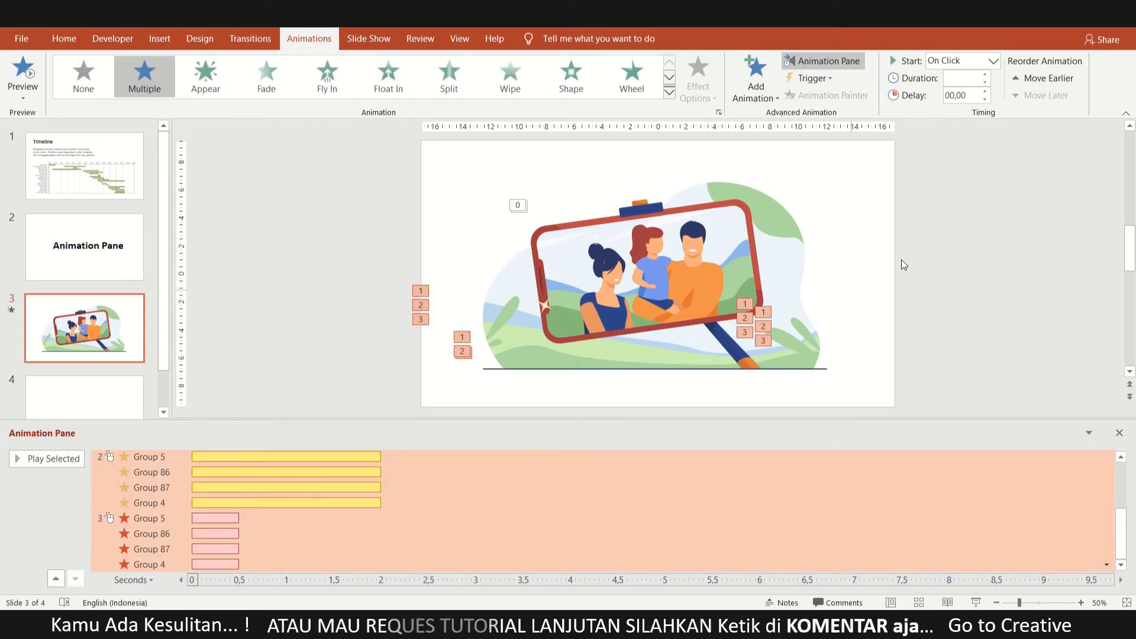
left_click(1106, 564)
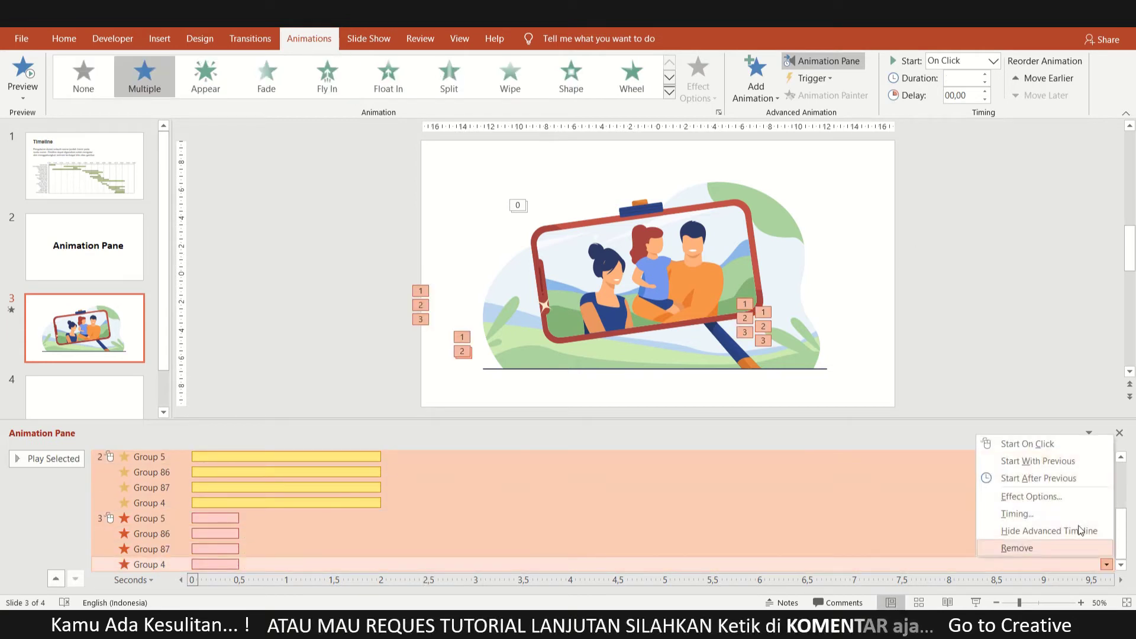
left_click(1030, 467)
Set the delay of the four Spinner entrances to 0
scroll(651, 507, "up", 1)
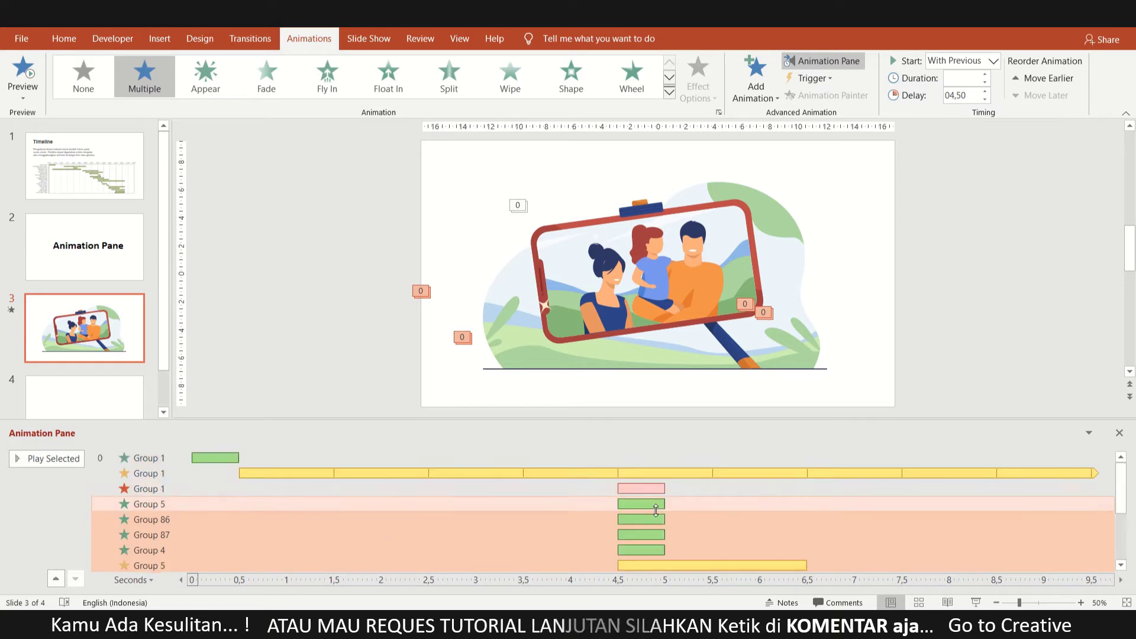
left_click(686, 503)
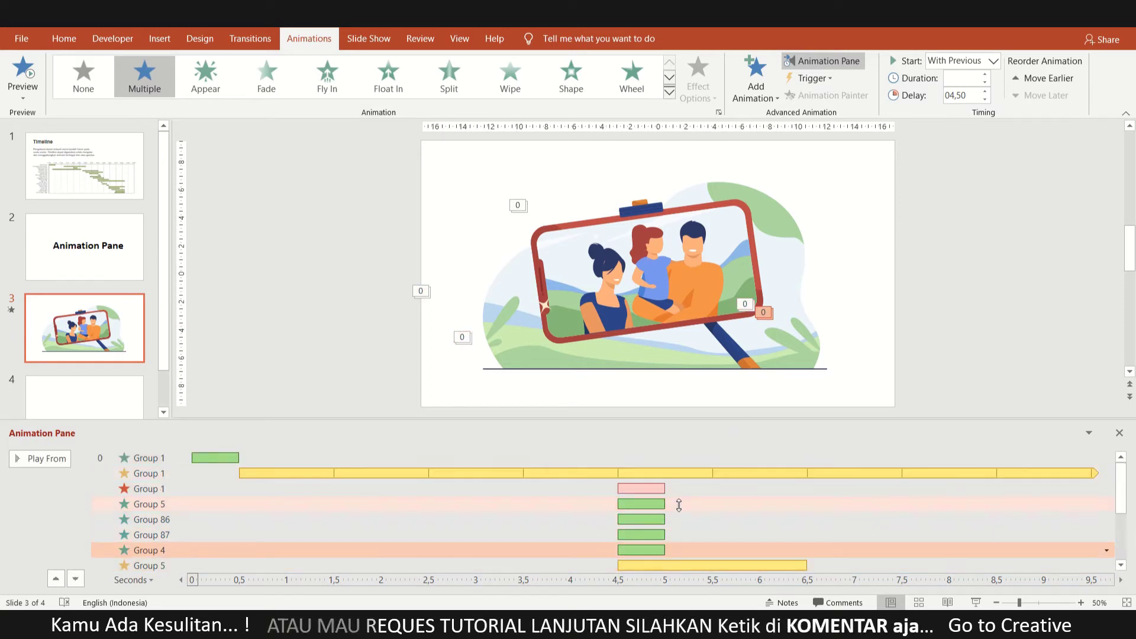
double_click(969, 93)
type("0")
key("Return")
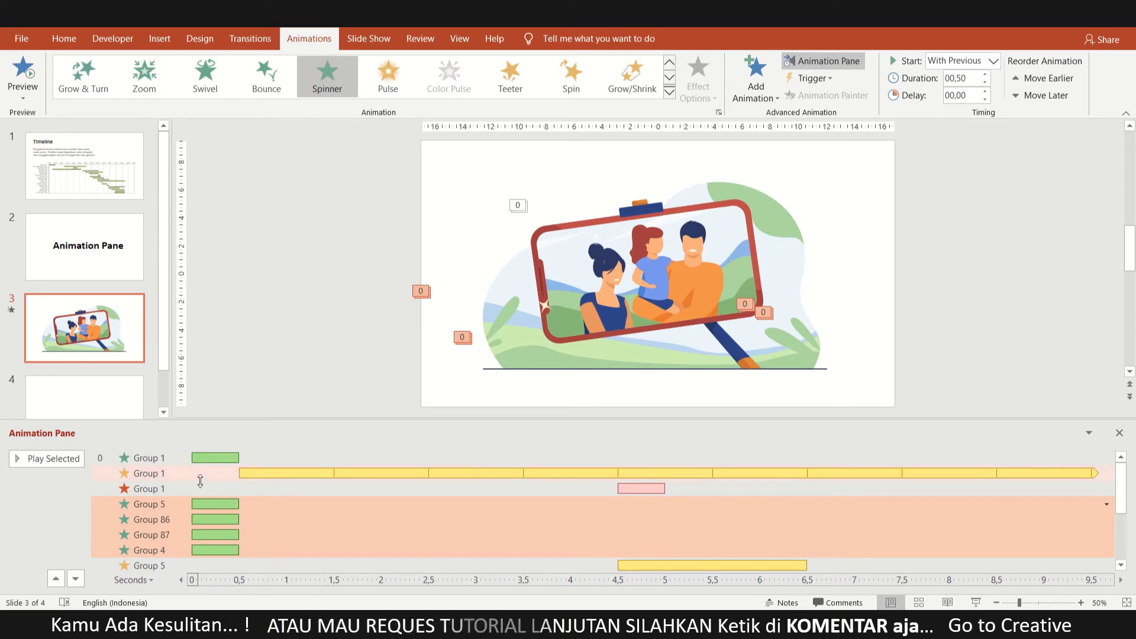
Give the Spin rows of Groups 5 through 4 a 0.50-second delay
left_click(196, 472)
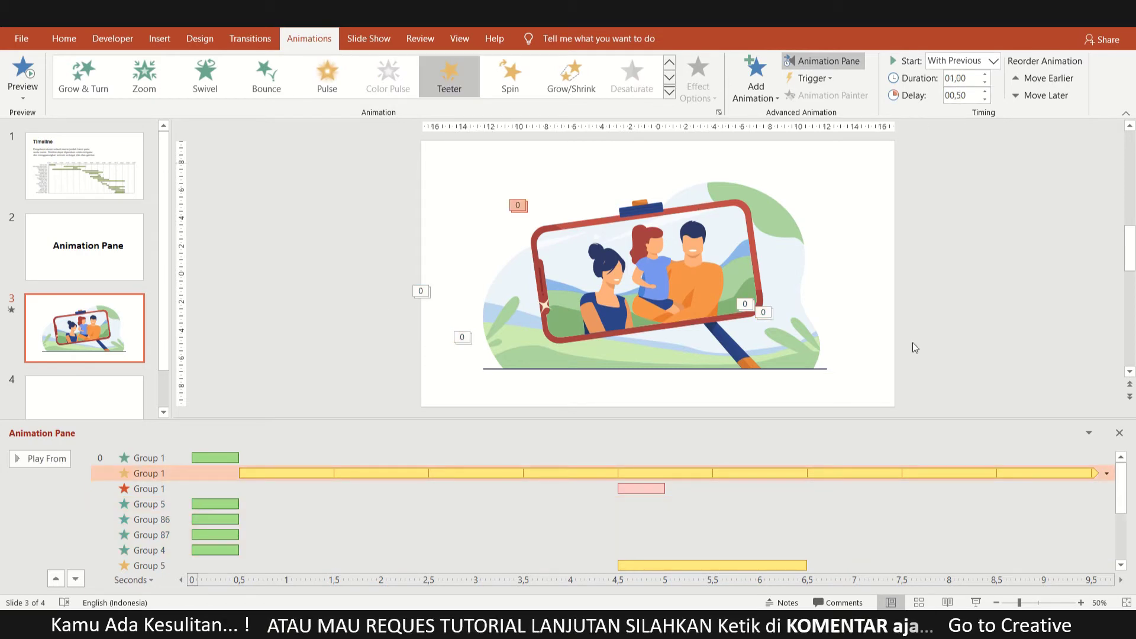
scroll(580, 473, "down", 2)
left_click(583, 473)
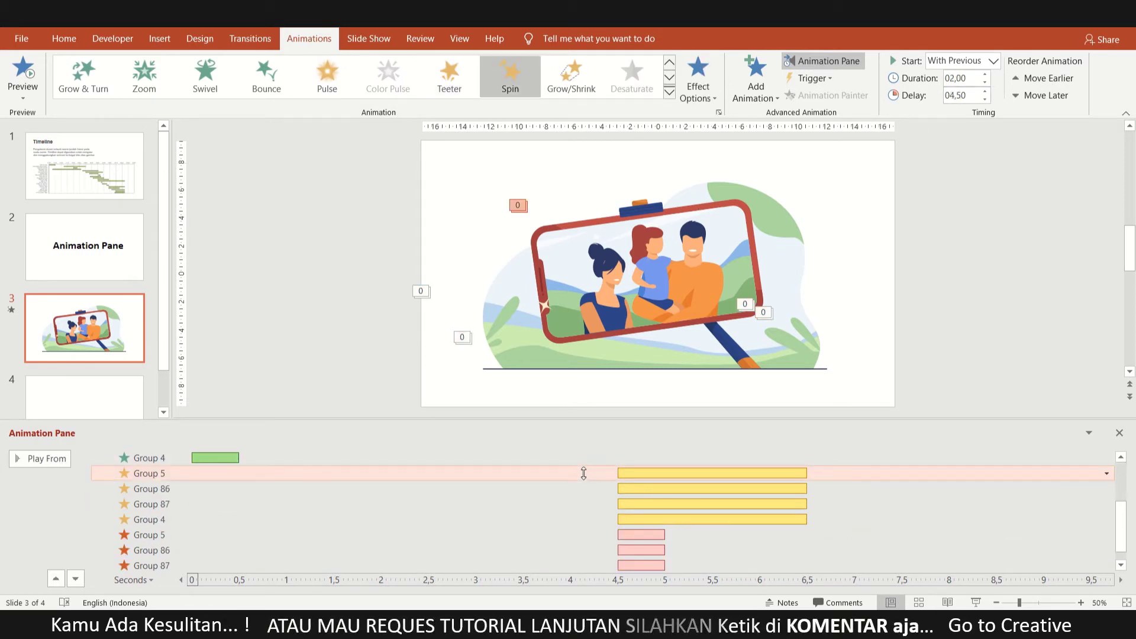
left_click(588, 508, "shift")
left_click(763, 518, "shift")
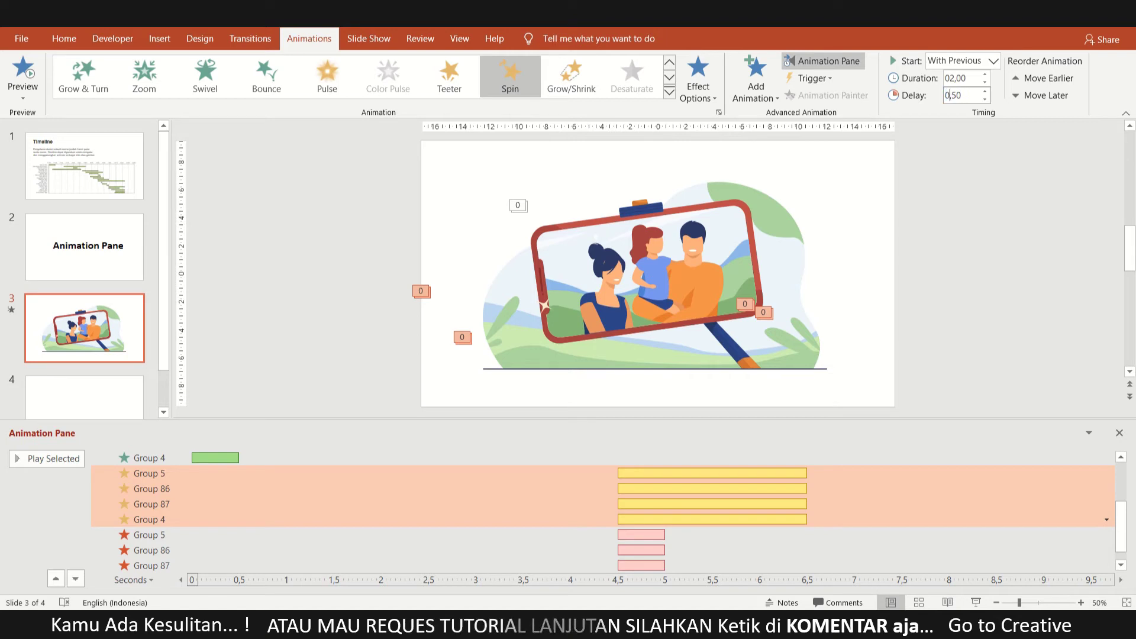
key("Return")
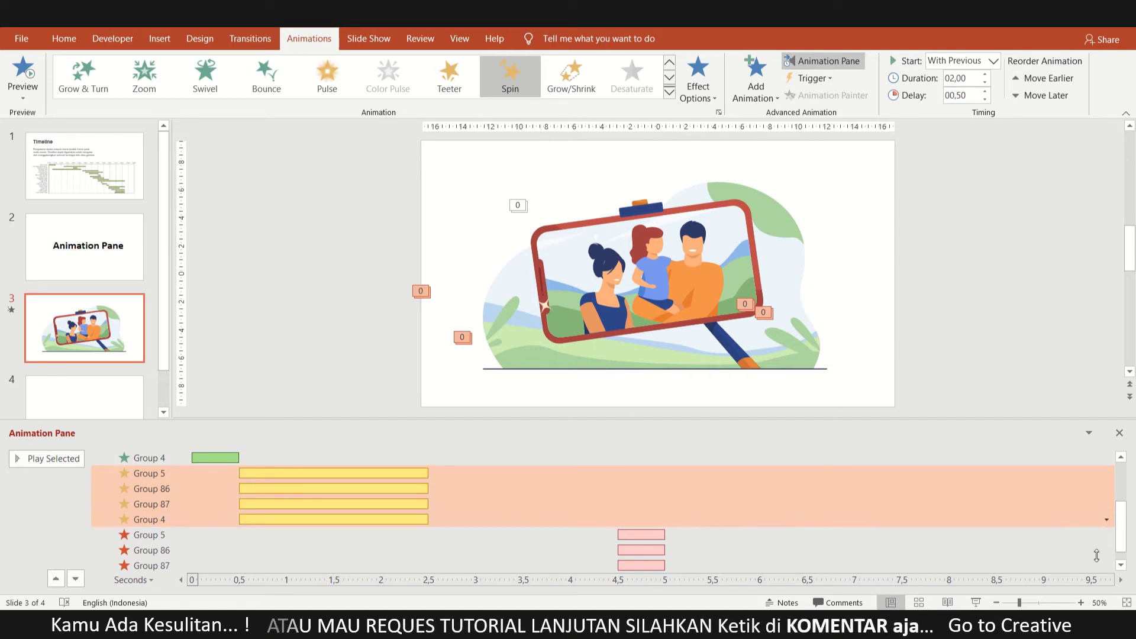
right_click(976, 512)
Give the leaf Spins a 0.86 s smooth start and 1.02 s smooth end, keep 360° Clockwise, and repeat until slide end
left_click(999, 451)
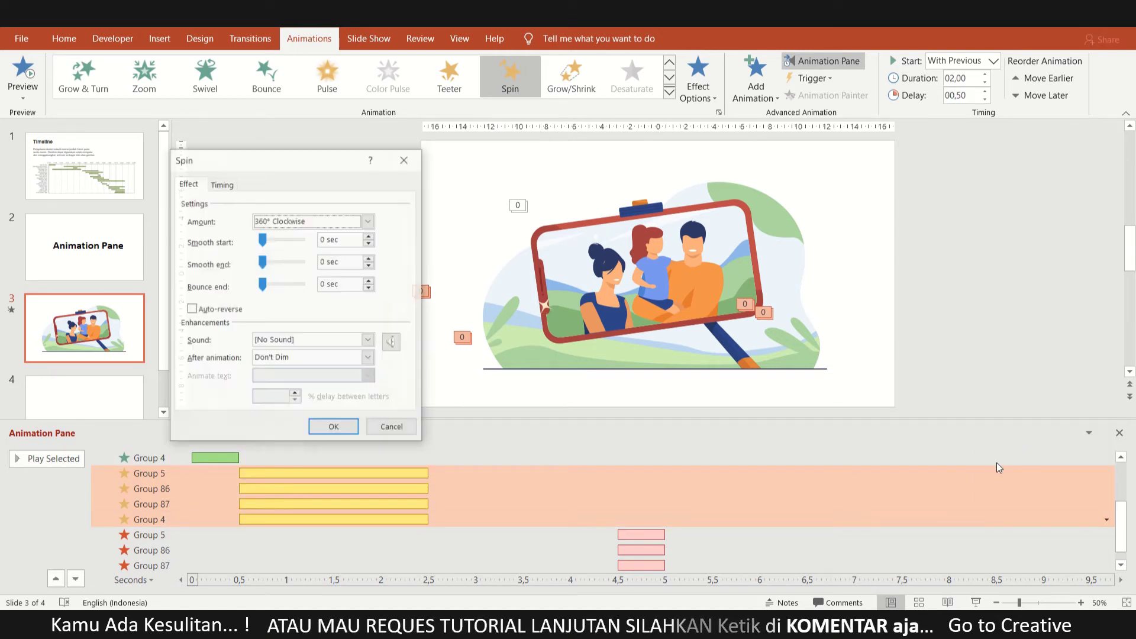
left_click_drag(262, 262, 279, 240)
left_click(258, 223)
left_click(255, 228)
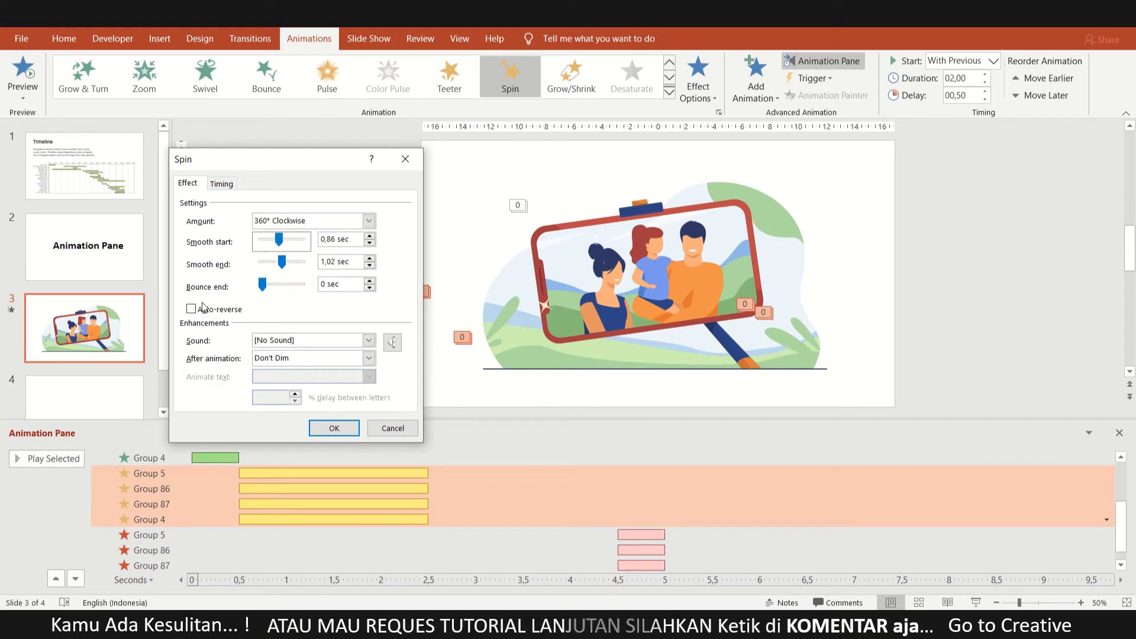
left_click(223, 184)
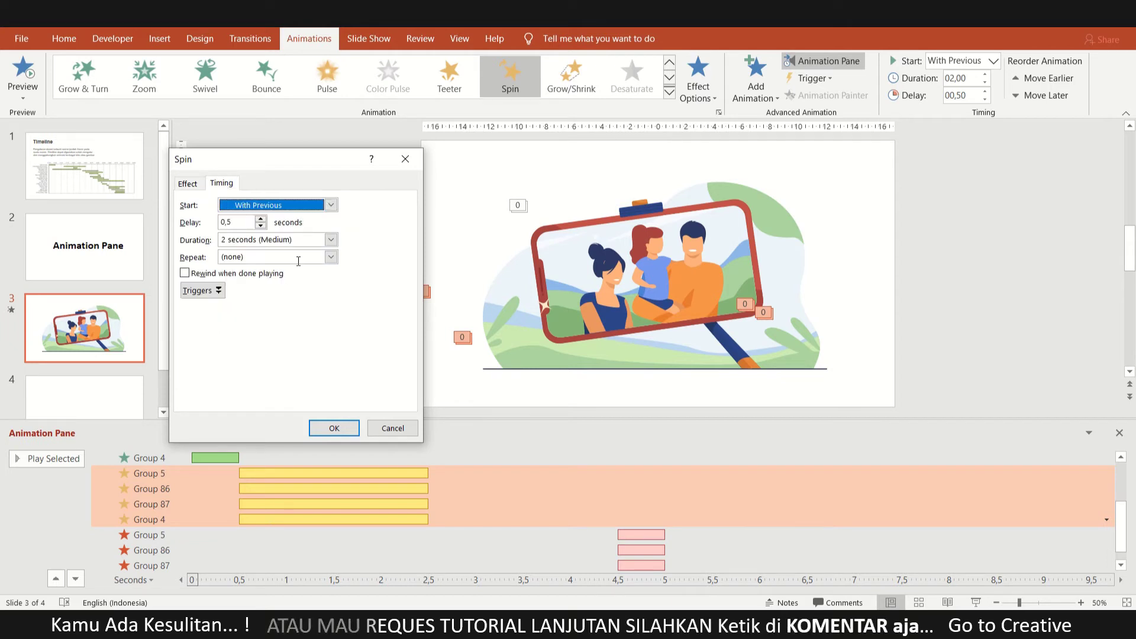
left_click(332, 257)
left_click(278, 337)
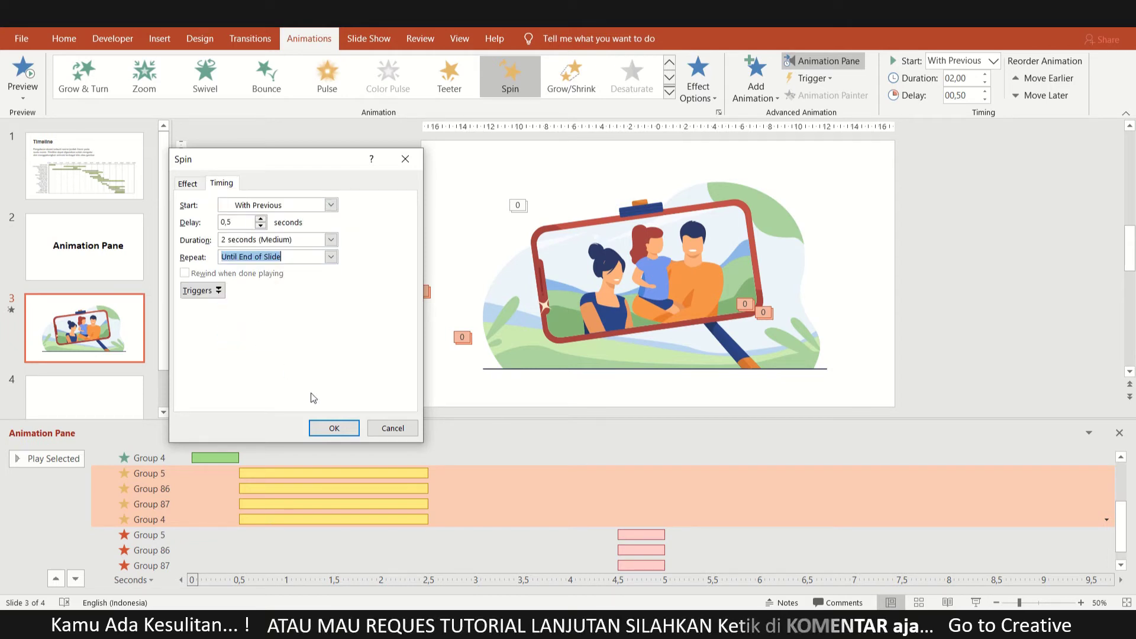
left_click(321, 425)
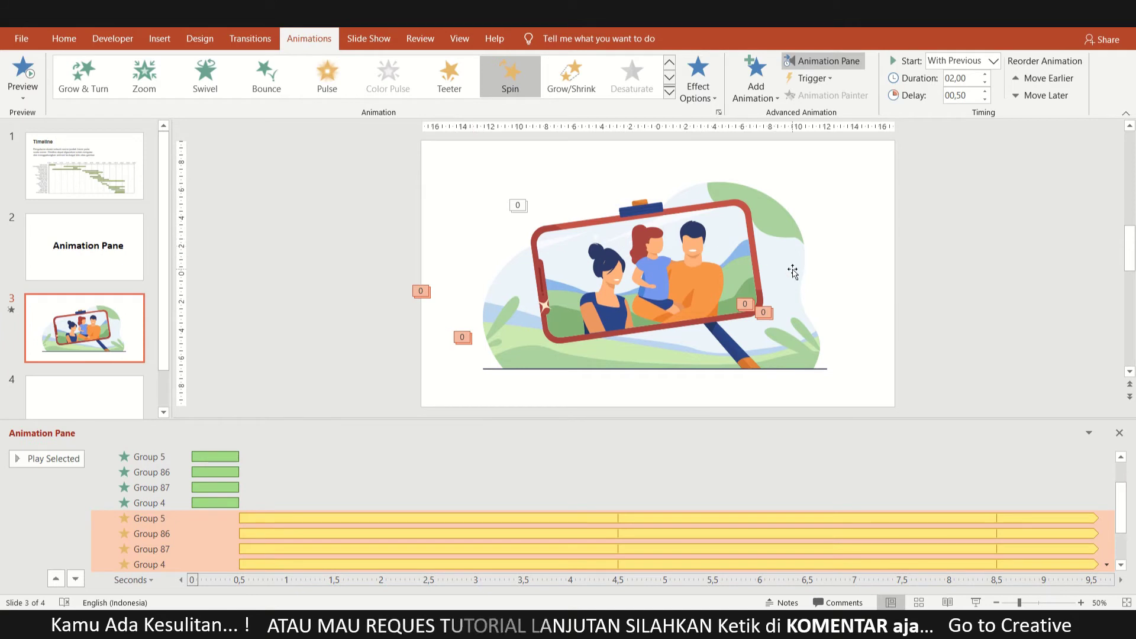
Make the Spin emphases of Groups 5 through 4 quarter turns
left_click(799, 335)
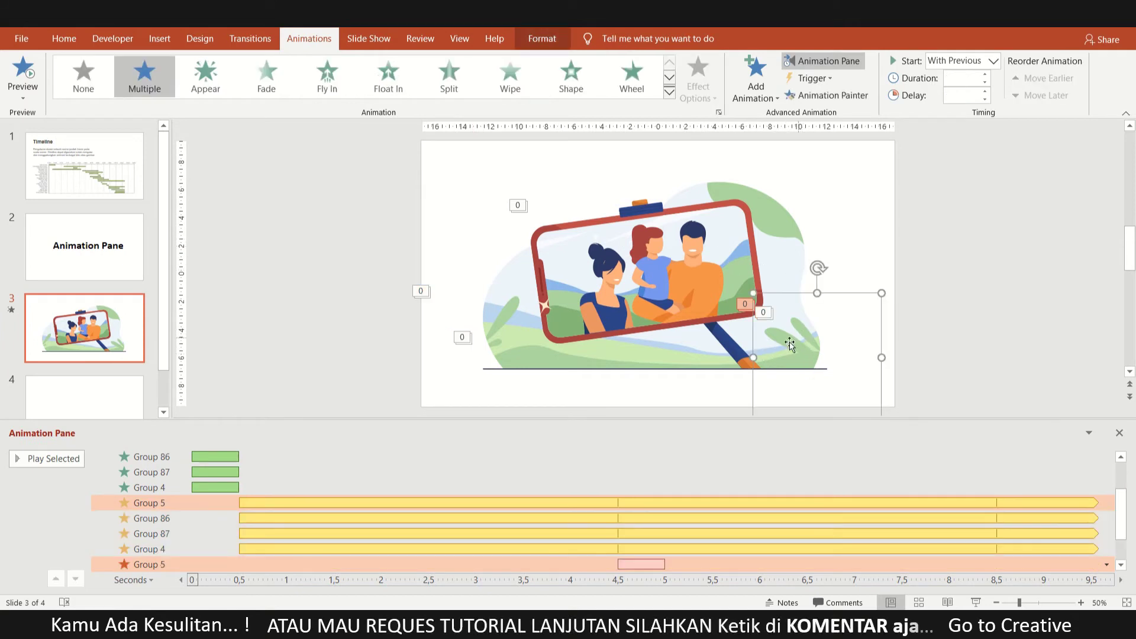
left_click(940, 312)
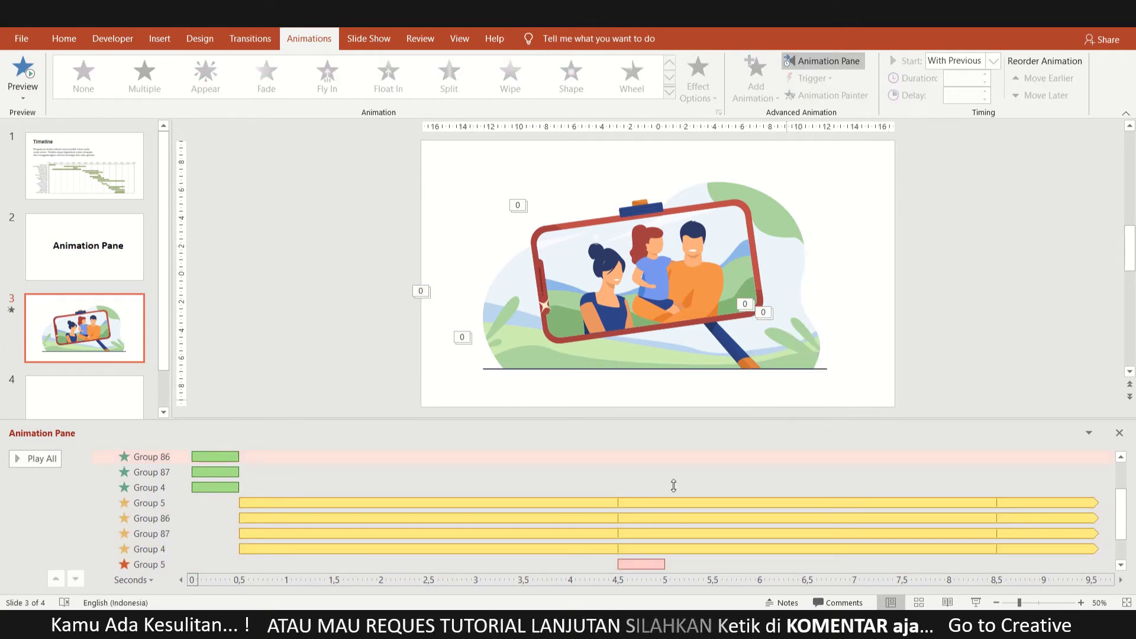
left_click(550, 502)
left_click(237, 547, "shift")
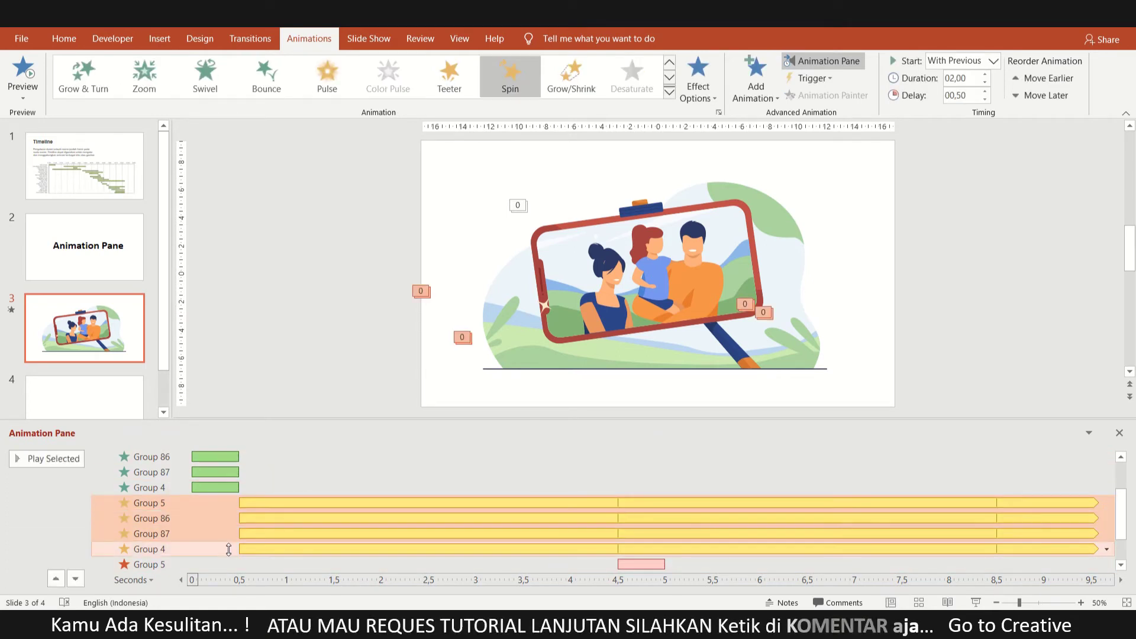
left_click(684, 78)
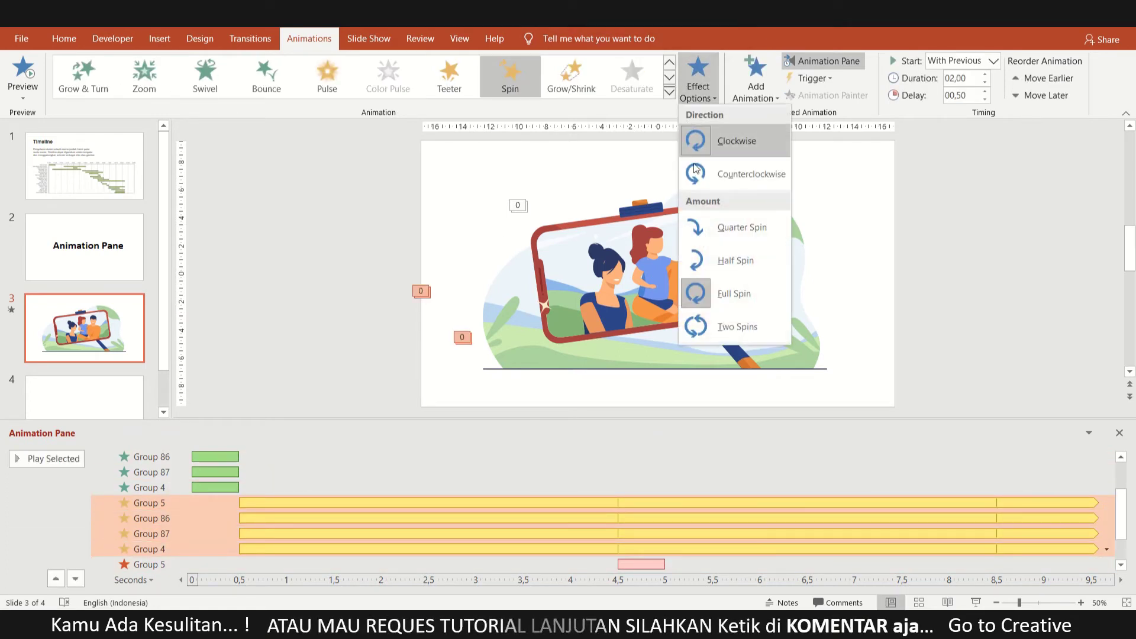
left_click(701, 226)
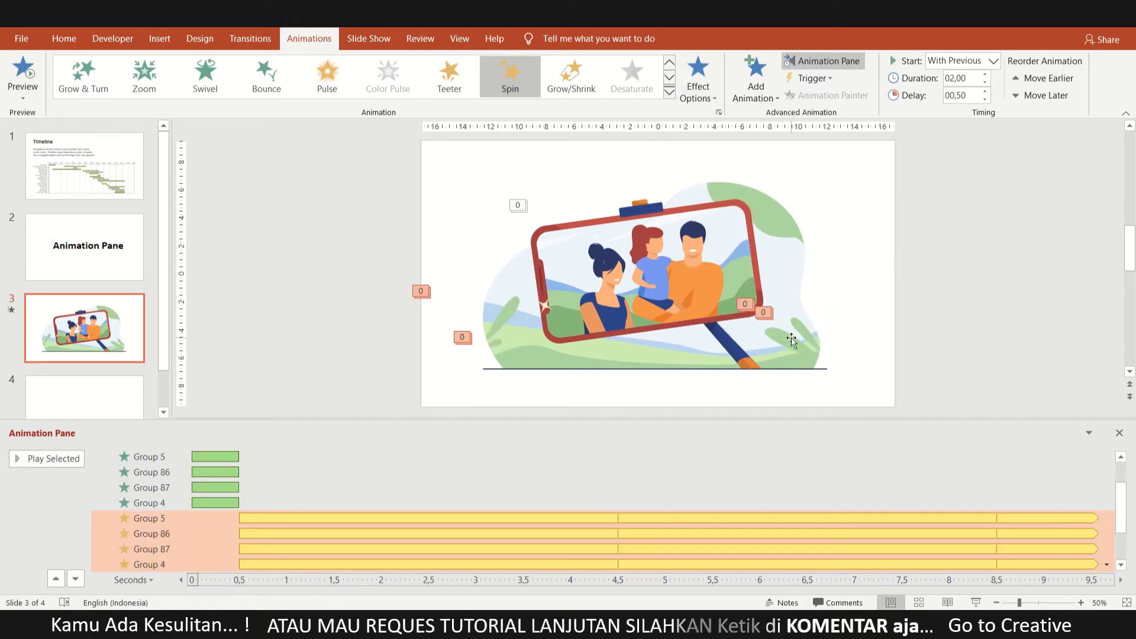
Make the Spin emphases of Groups 86 and 87 turn counterclockwise
left_click(790, 337)
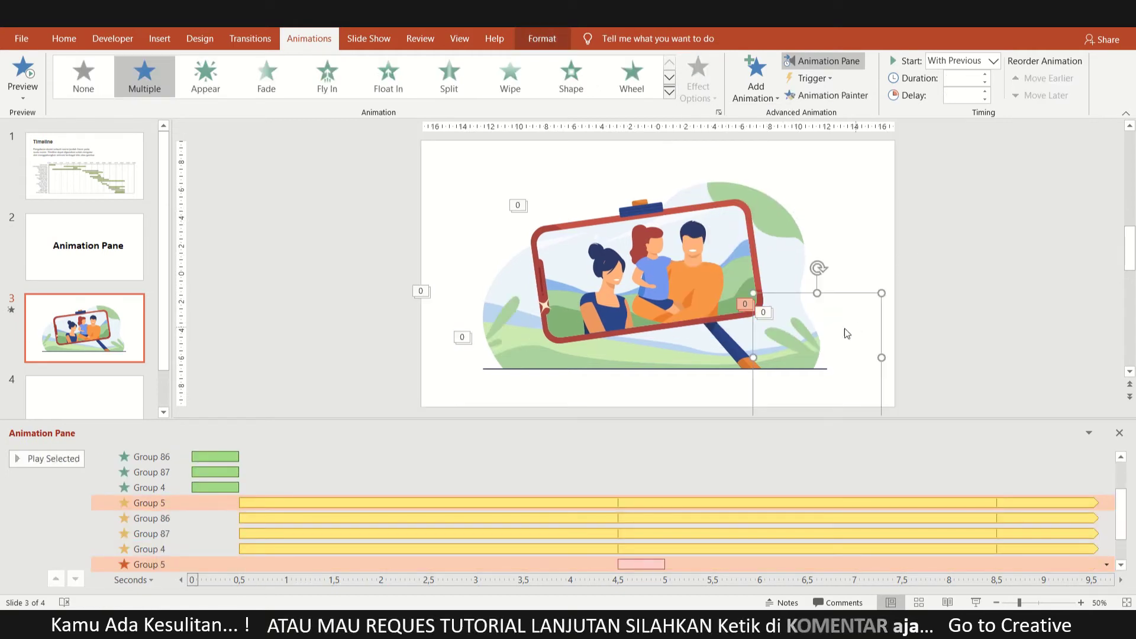
left_click(783, 341)
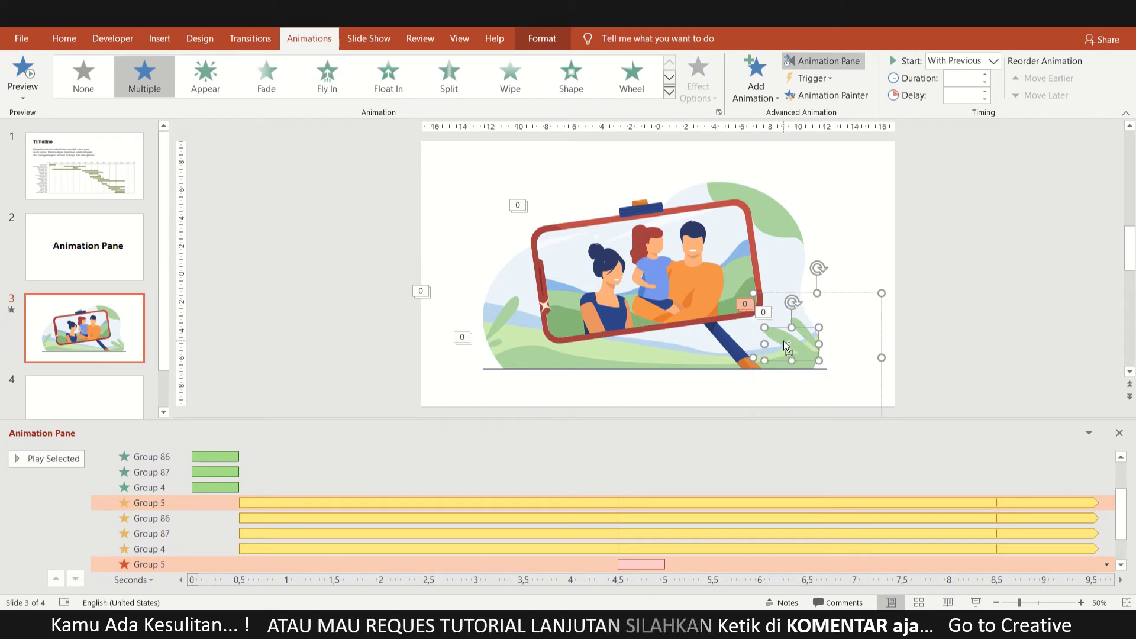
left_click(955, 284)
scroll(885, 378, "up", 1)
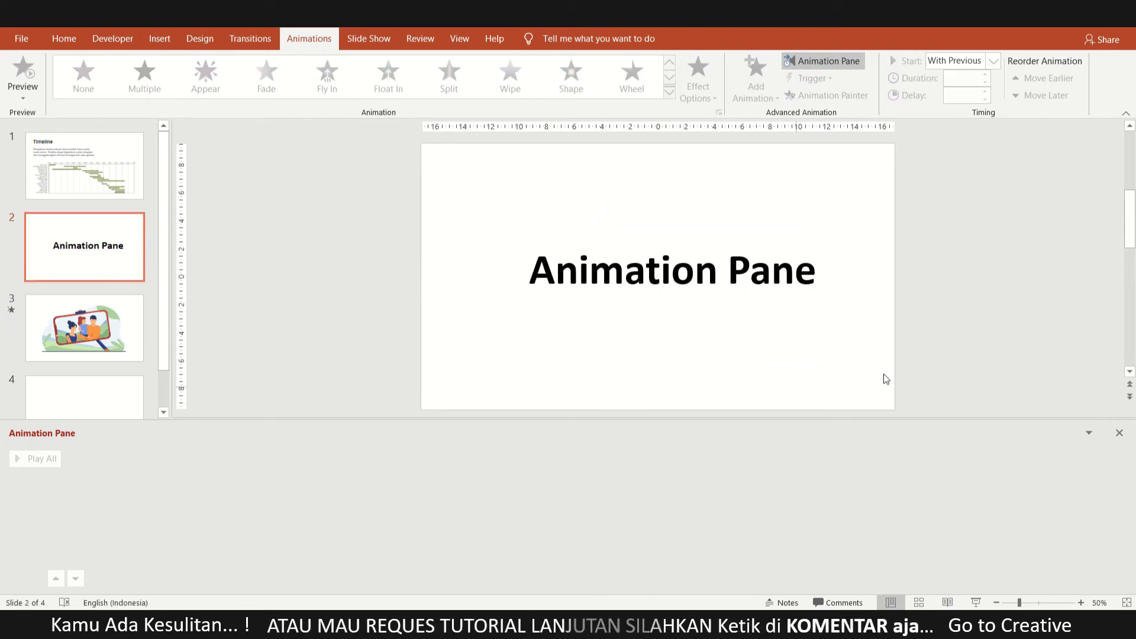
scroll(886, 378, "down", 1)
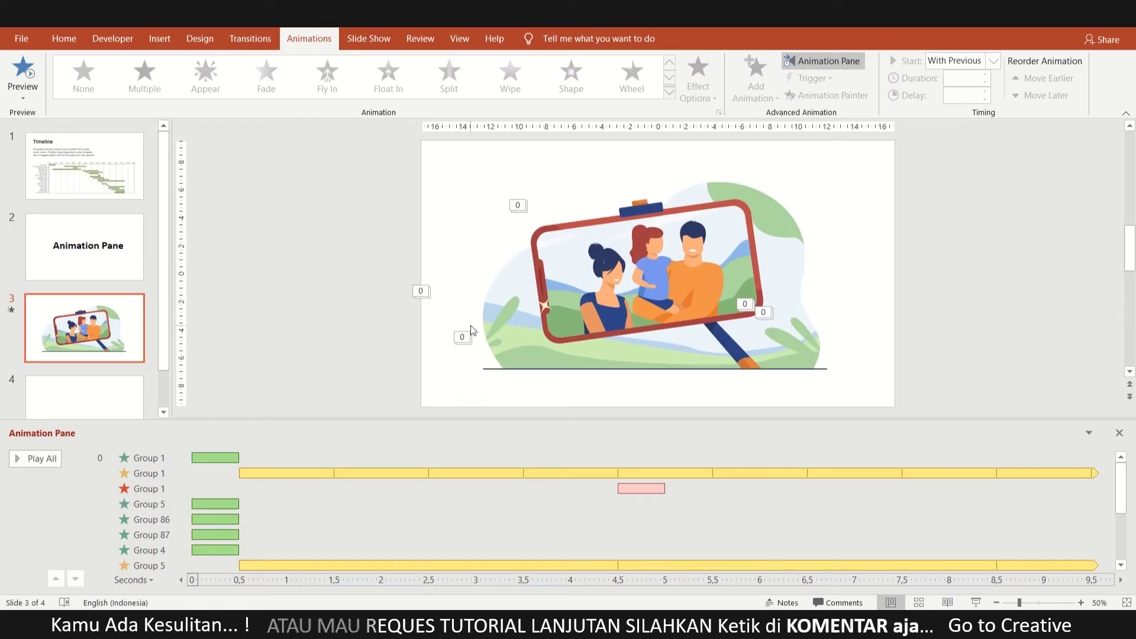
left_click(508, 309)
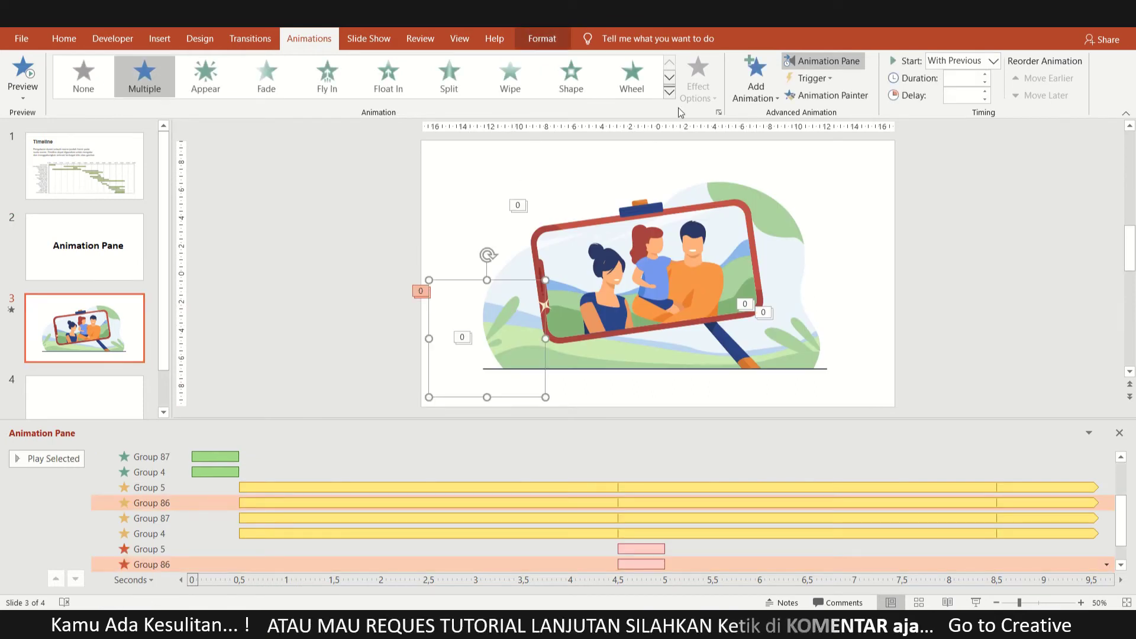
left_click(207, 503)
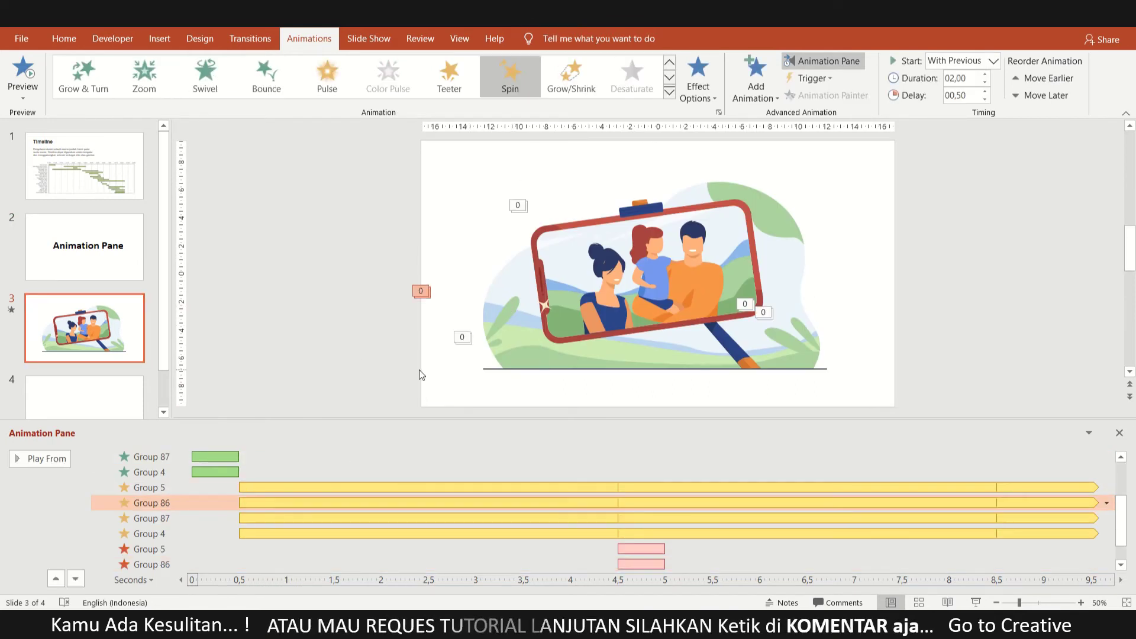
left_click(495, 345)
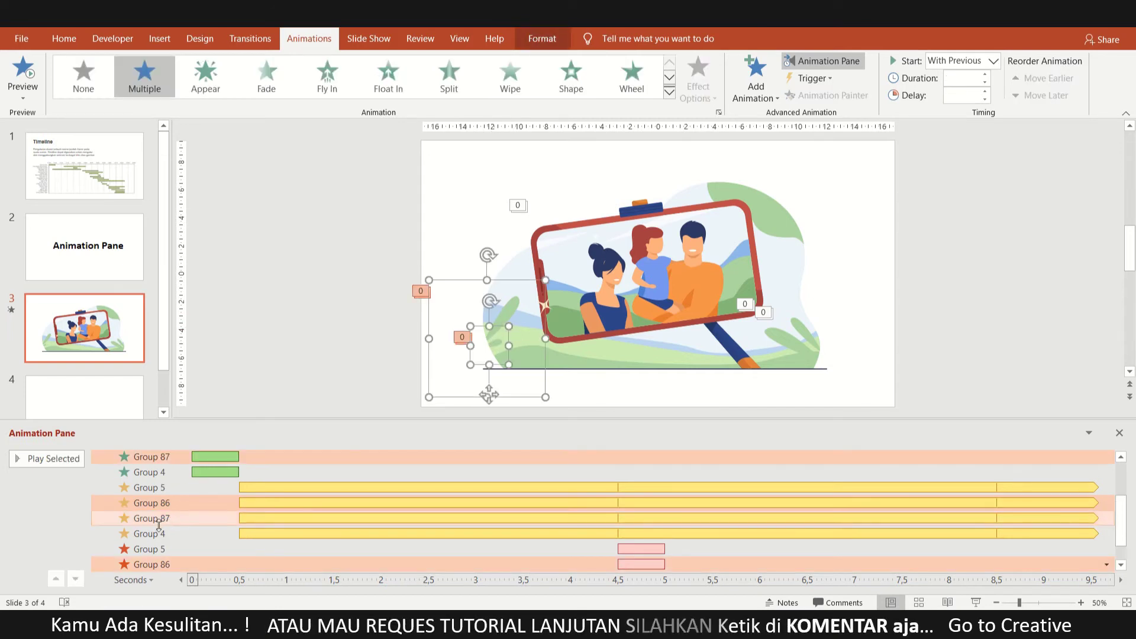
left_click(172, 502)
left_click(176, 519, "ctrl")
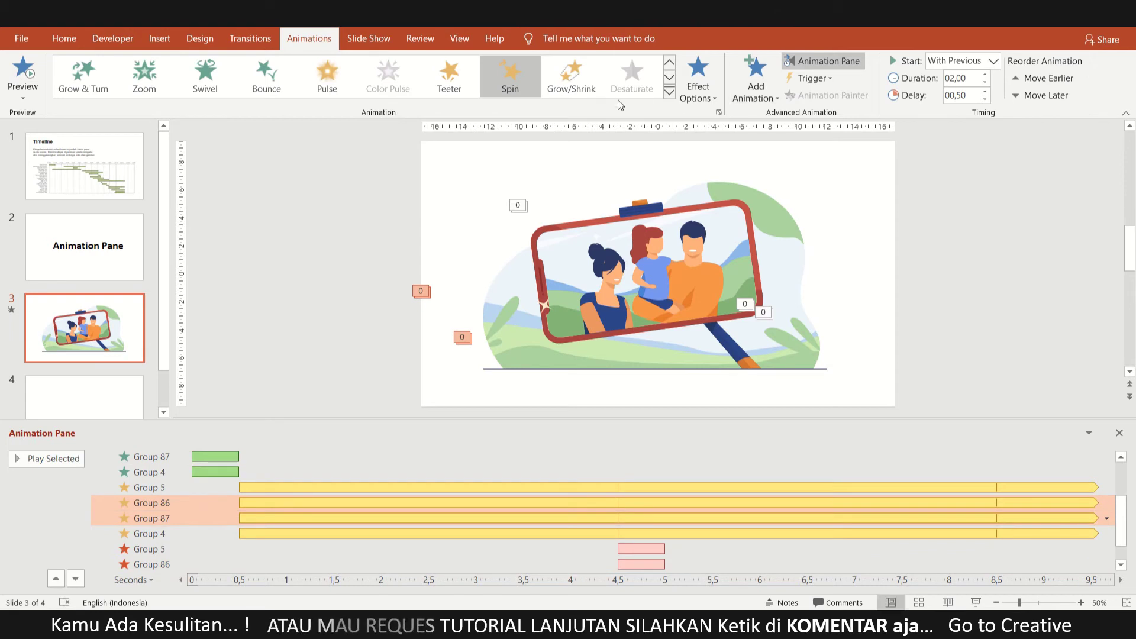
left_click(706, 94)
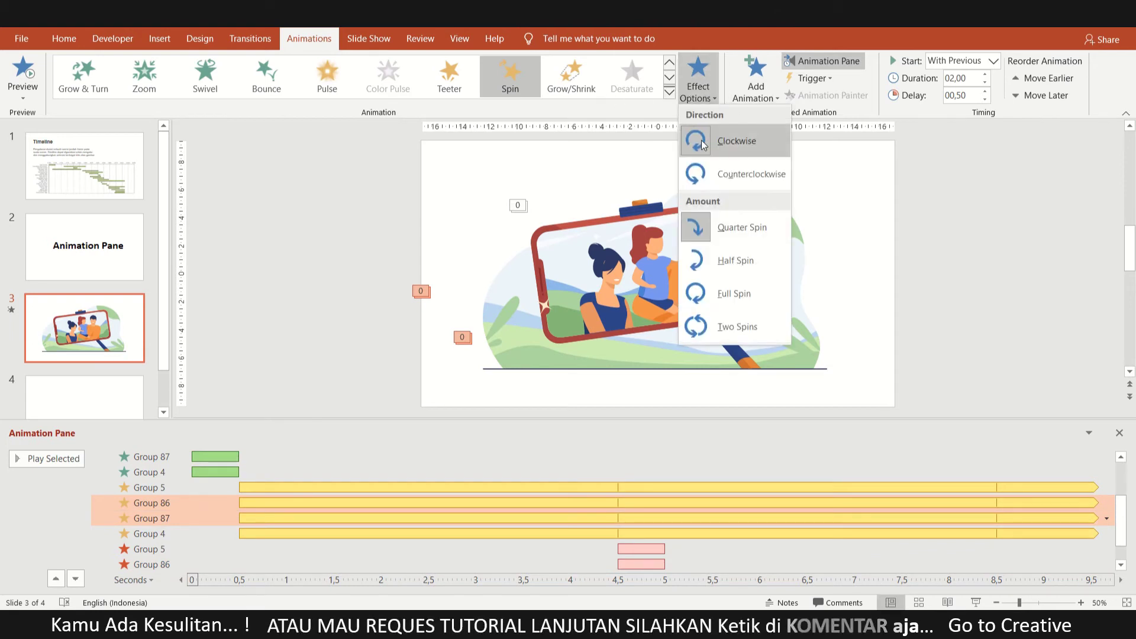
left_click(705, 173)
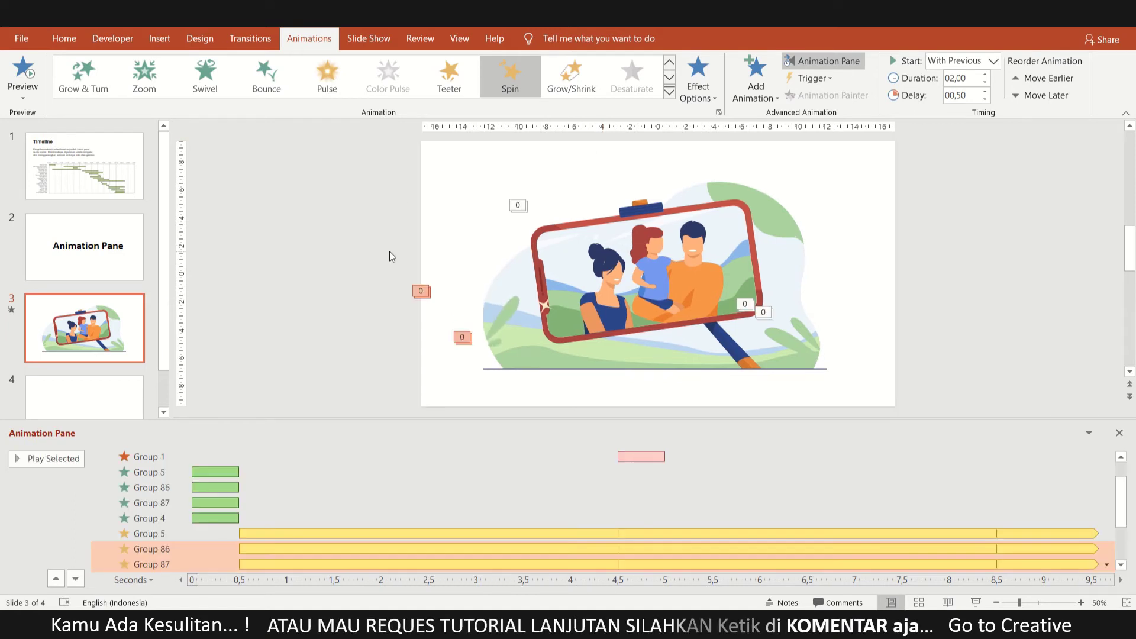
Select the four leaf Spin rows again and bring up their Spin effect settings
left_click(1106, 565)
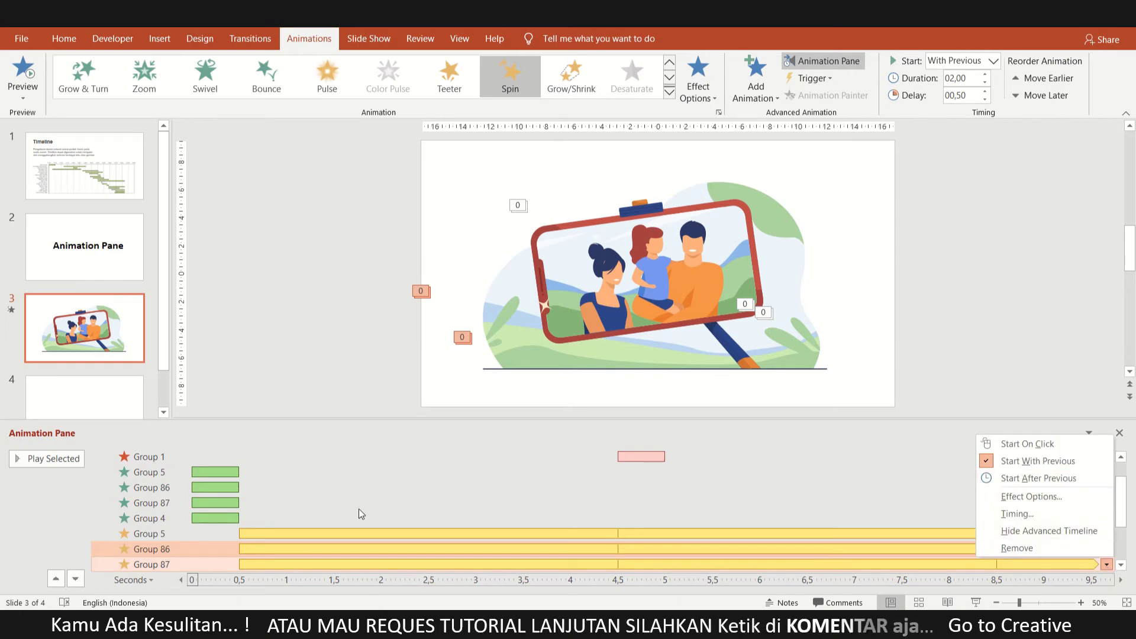
left_click(218, 534)
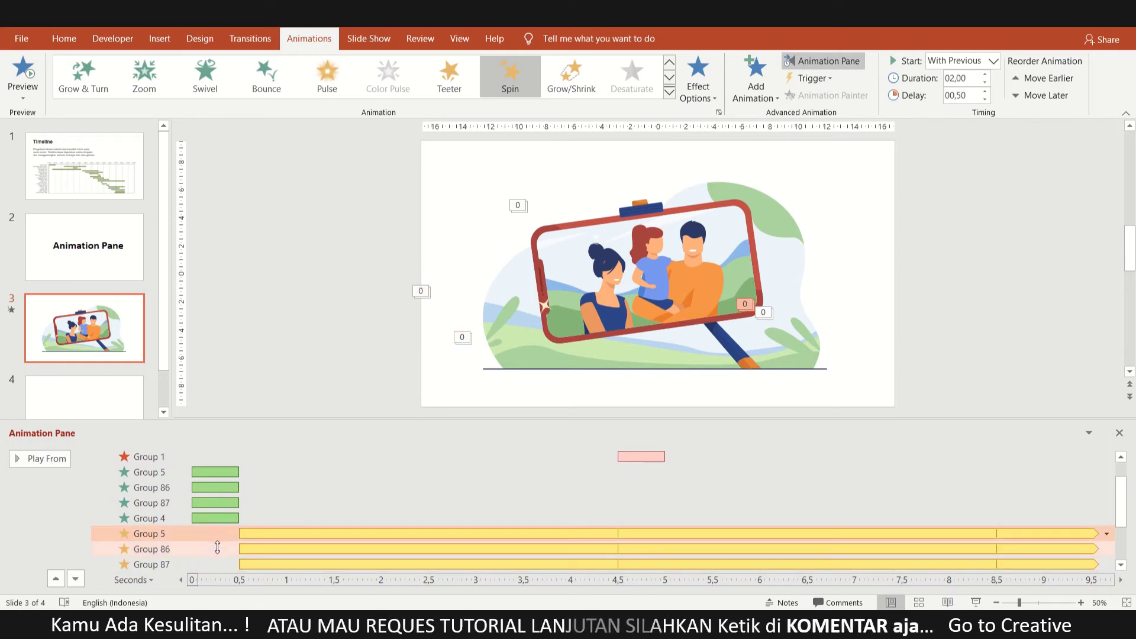
scroll(218, 534, "down", 1)
left_click(218, 534, "shift")
left_click(1106, 533)
left_click(1014, 465)
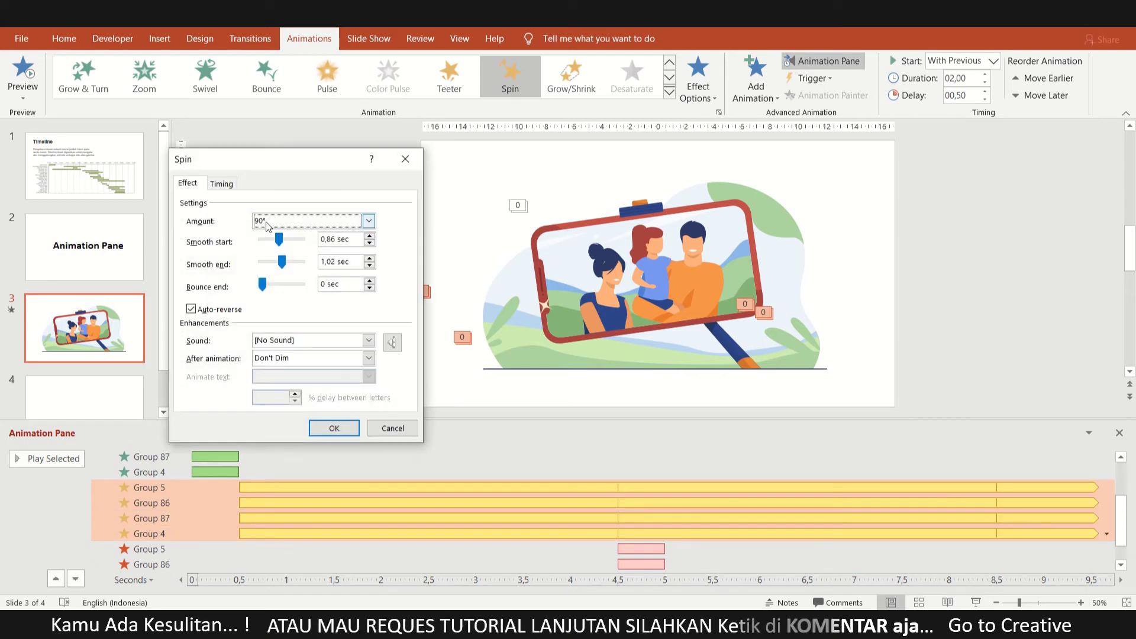
Change the four leaf Spins to a custom 15° amount and apply it
left_click(367, 220)
left_click(322, 307)
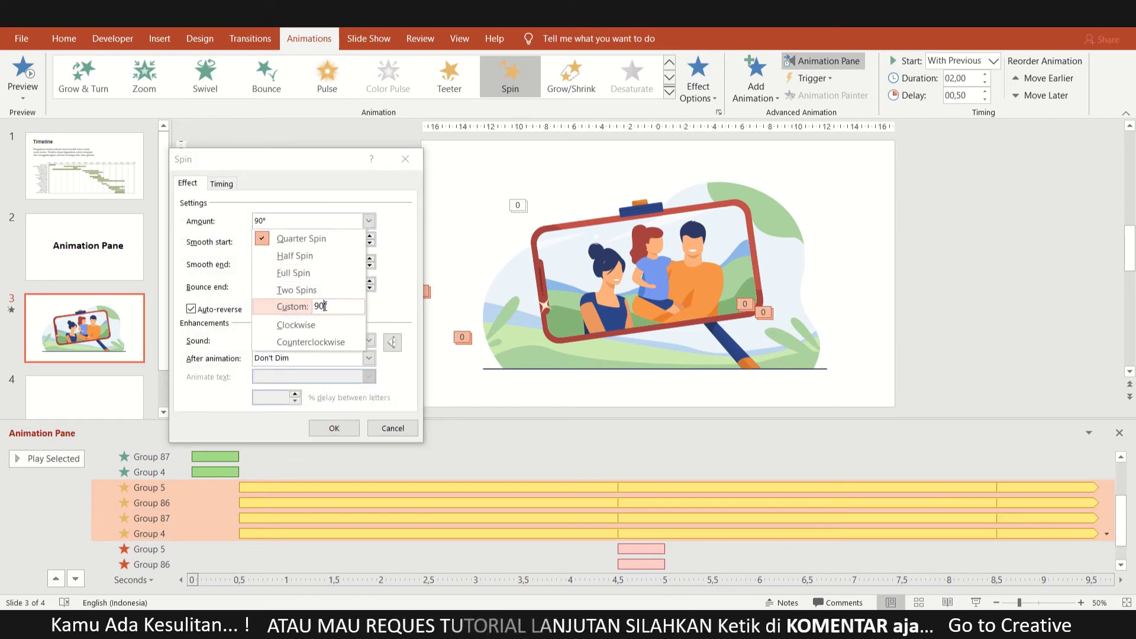
type("15")
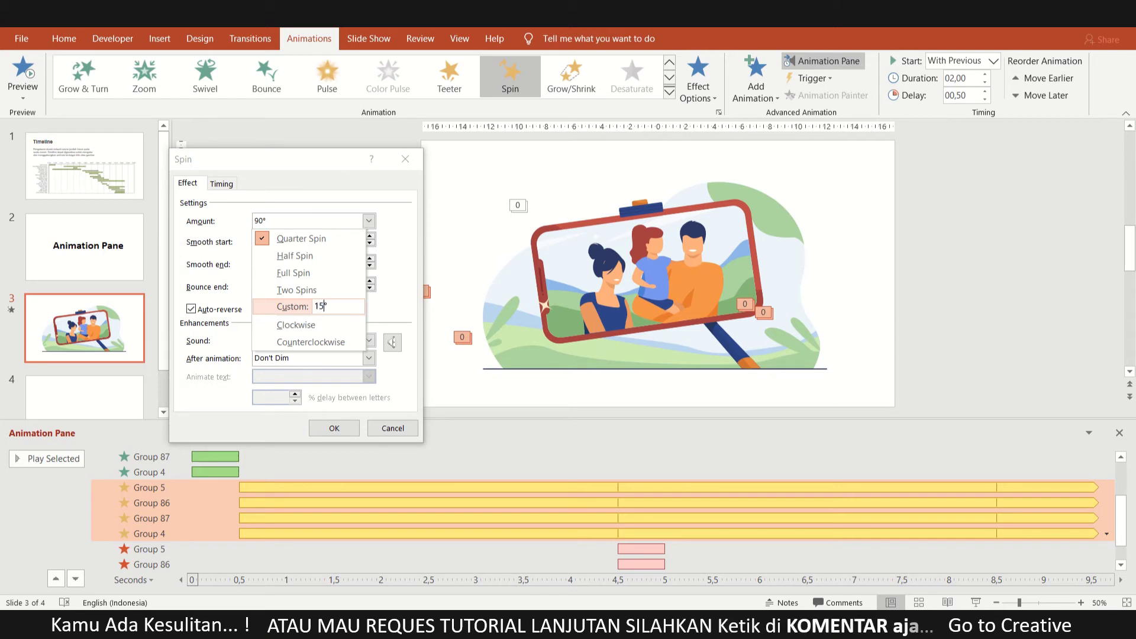
type("5")
key("Return")
left_click(334, 428)
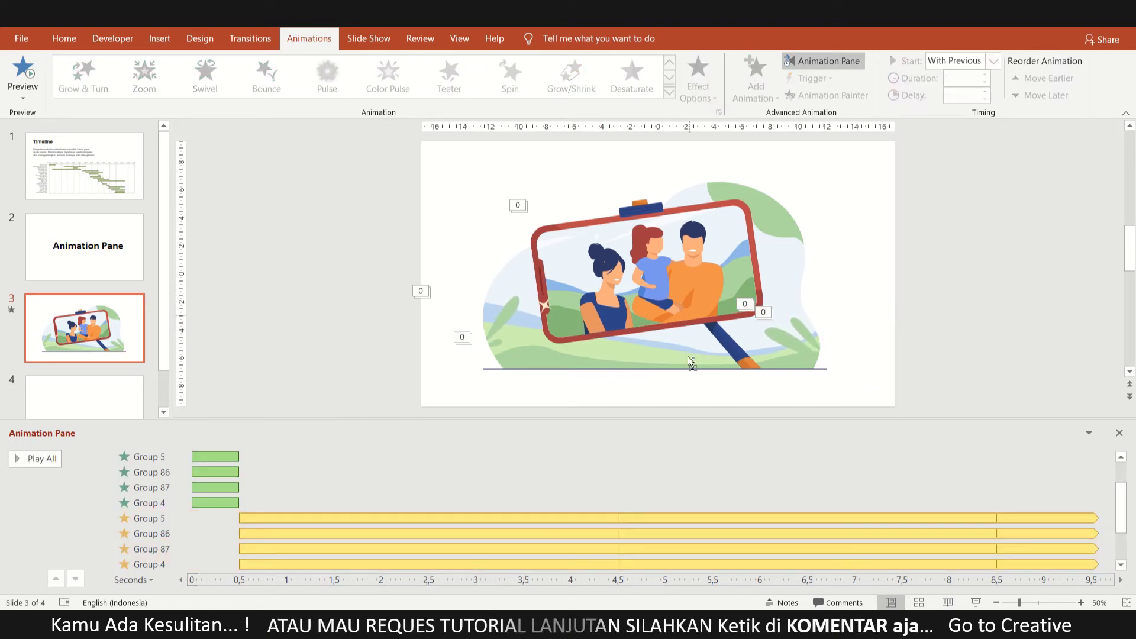
Zoom the timeline out to 38 seconds and move Group 4's entrance to start at 0 s
scroll(971, 545, "down", 2)
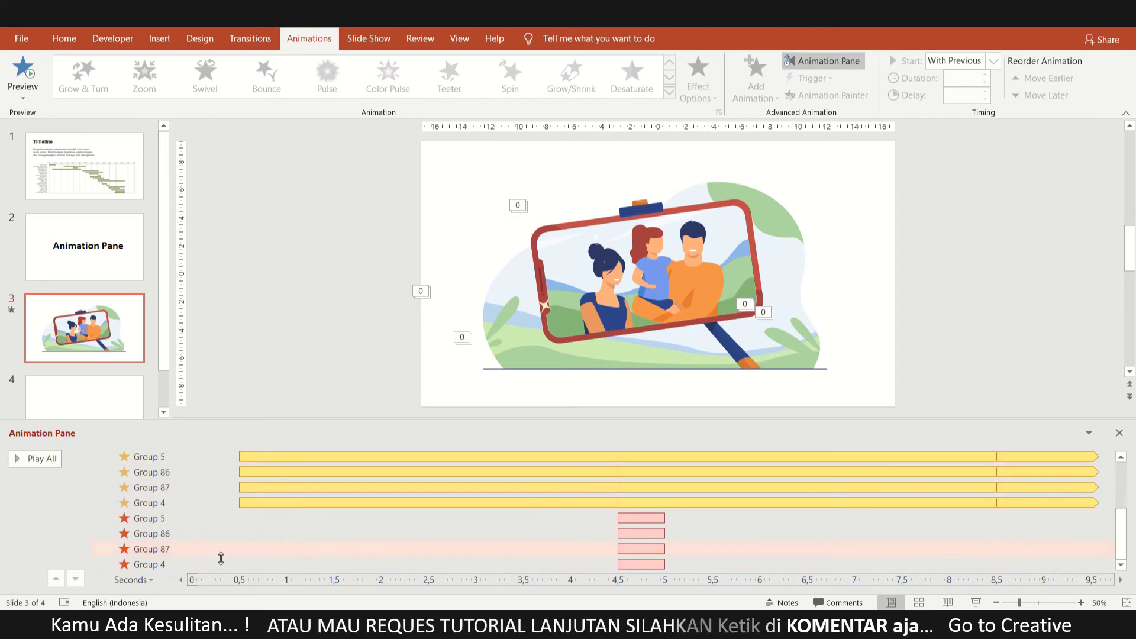
left_click(148, 576)
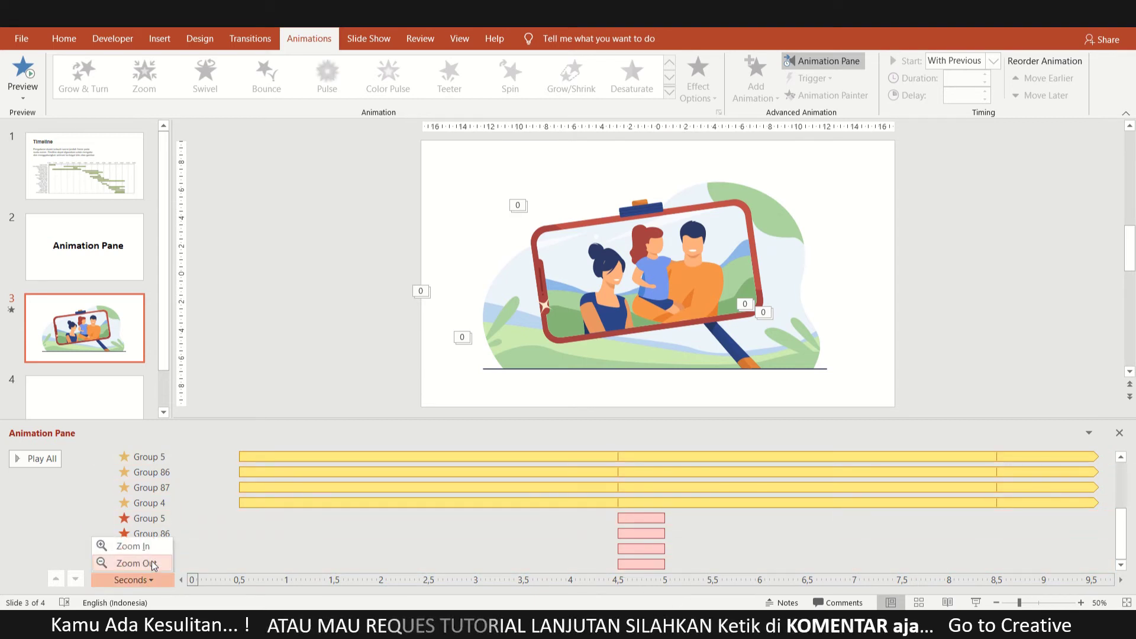
left_click(151, 562)
left_click(151, 581)
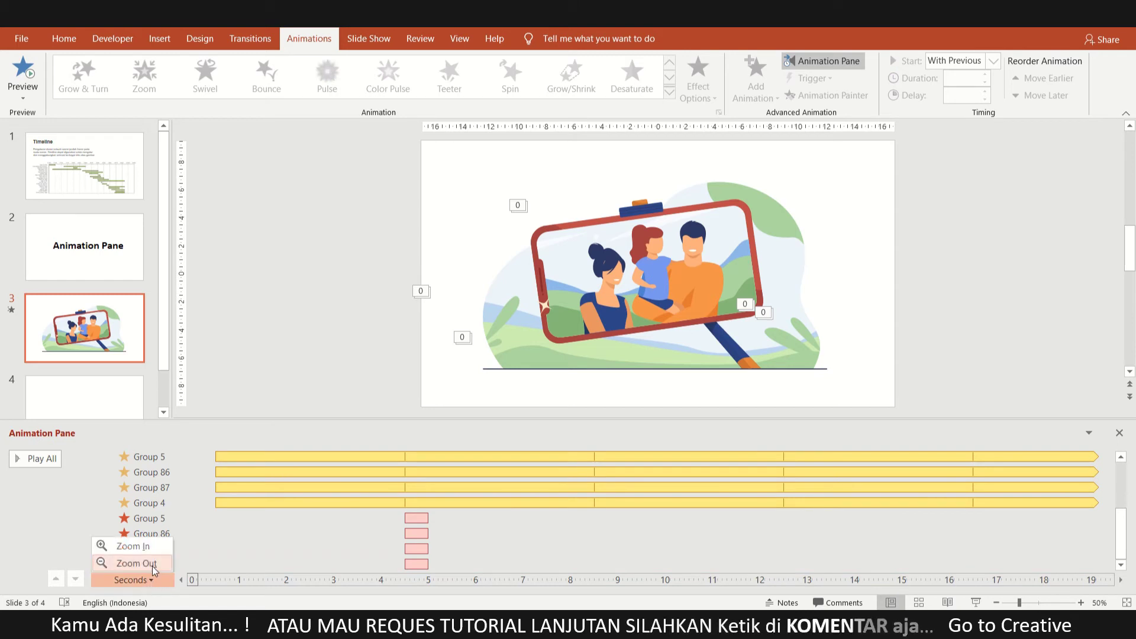
left_click(151, 565)
mouse_move(236, 504)
left_mouse_down()
mouse_move(535, 521)
mouse_move(207, 518)
mouse_move(245, 517)
mouse_move(236, 509)
left_mouse_up()
left_click(271, 355)
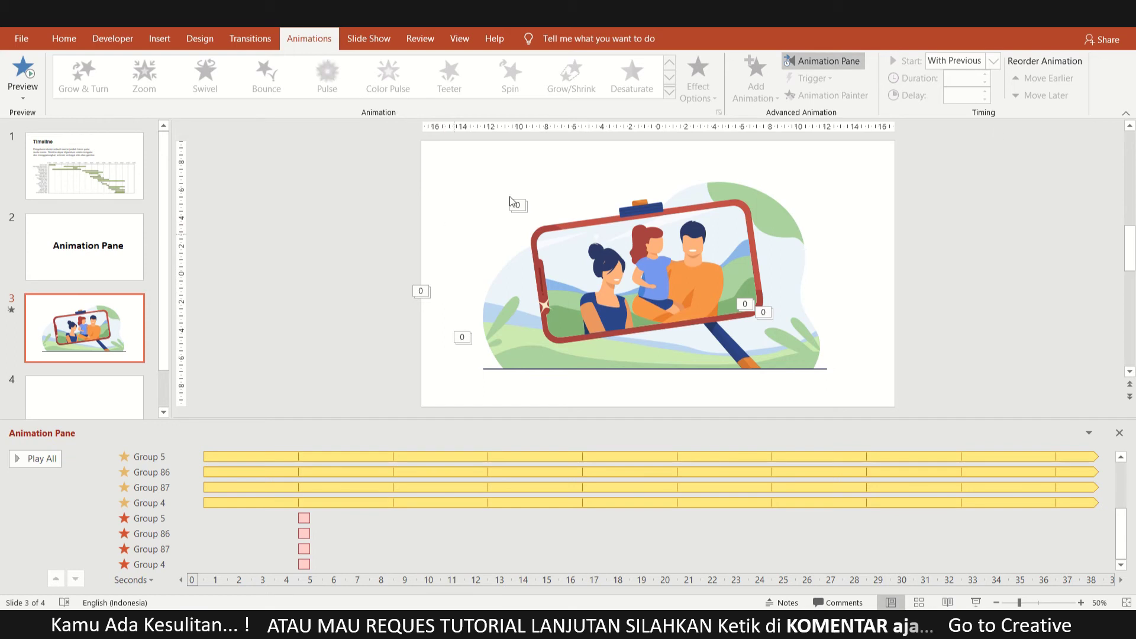
Browse the timeline and zoom out to 20-second ticks to see the Spins repeating, then select the picture groups
left_click(1123, 582)
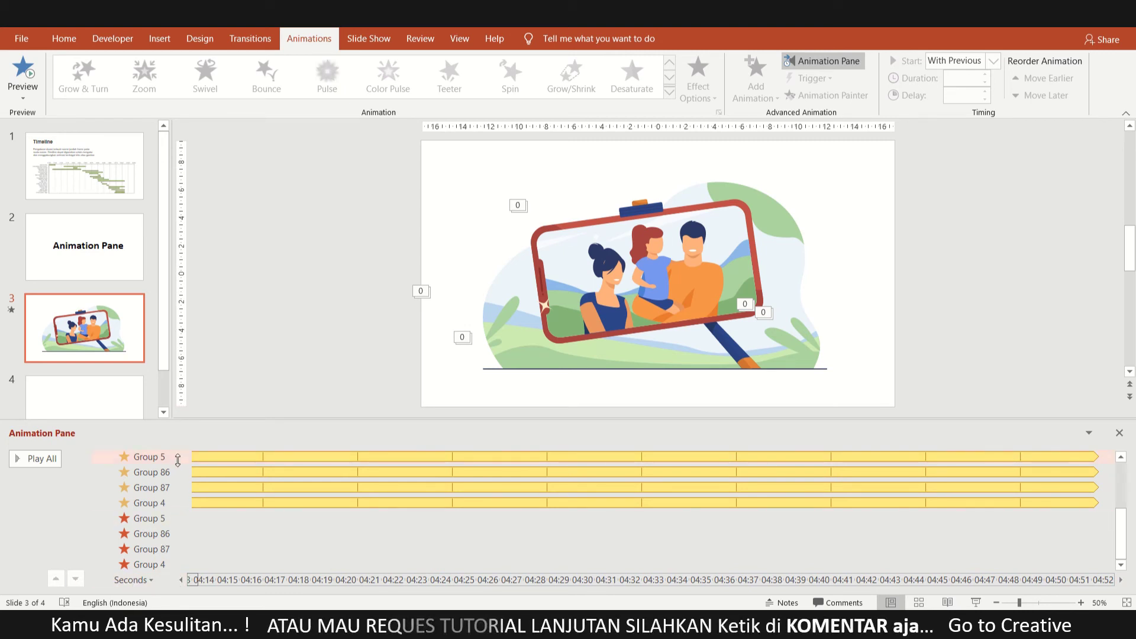
left_click(180, 581)
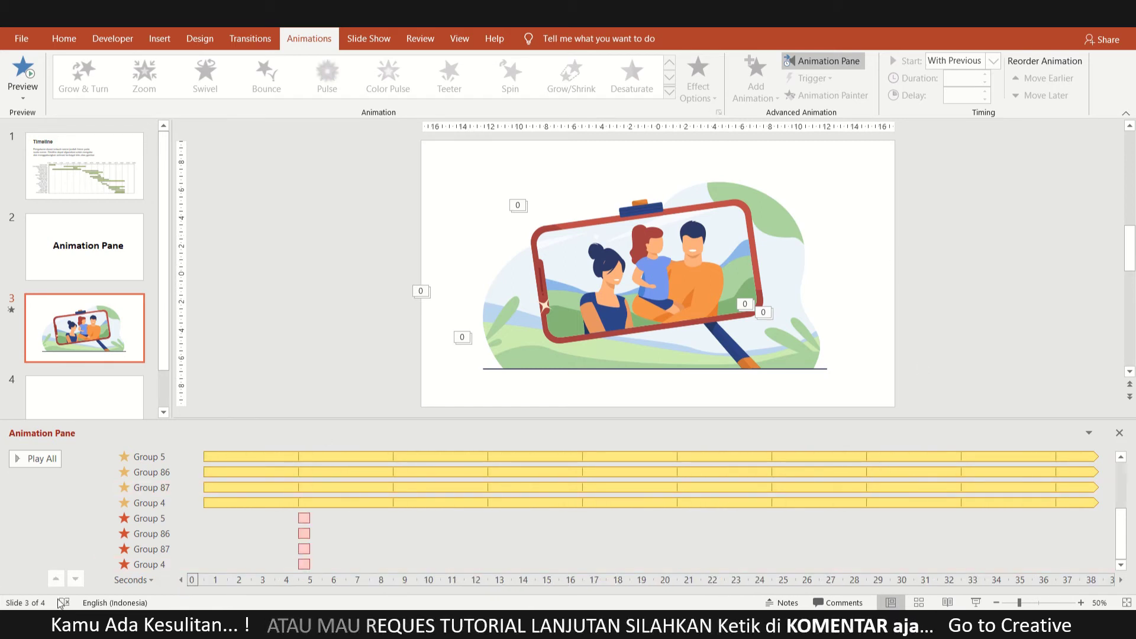
left_click(151, 578)
left_click(149, 563)
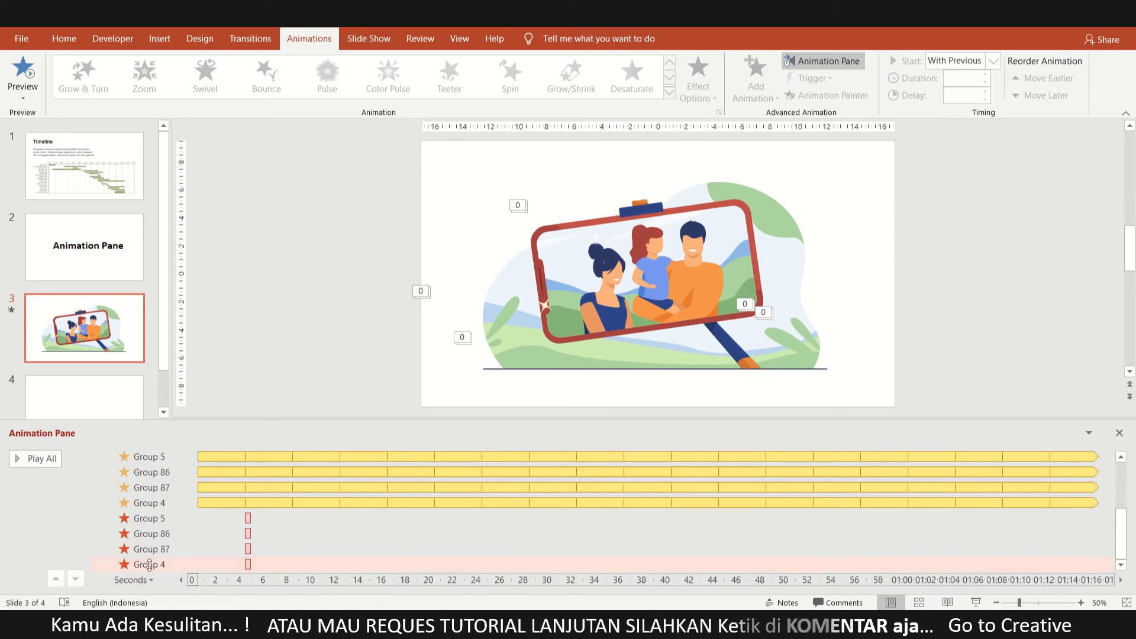
left_click(151, 580)
left_click(145, 563)
left_click(150, 580)
left_click(145, 563)
left_click(149, 581)
left_click(148, 565)
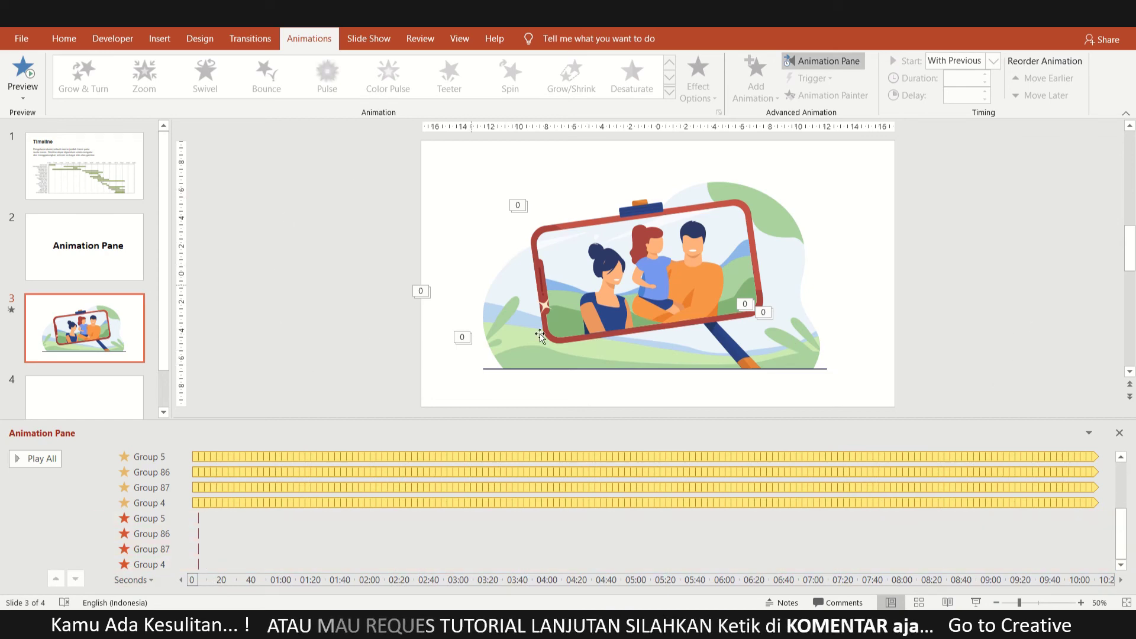
left_click_drag(974, 398, 408, 148)
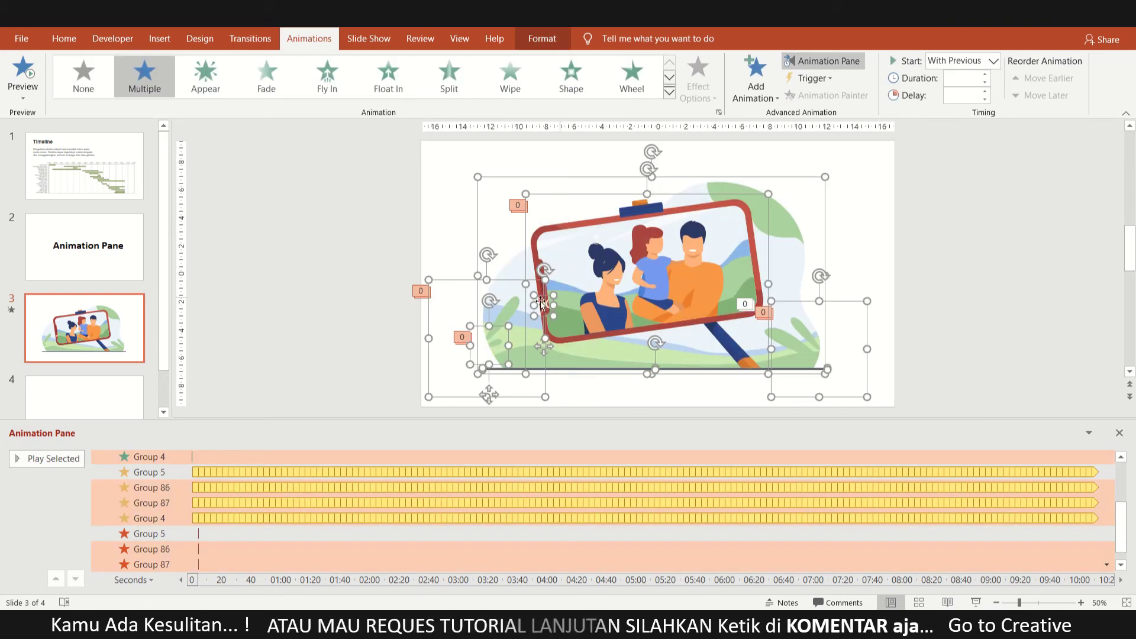
left_click(300, 347)
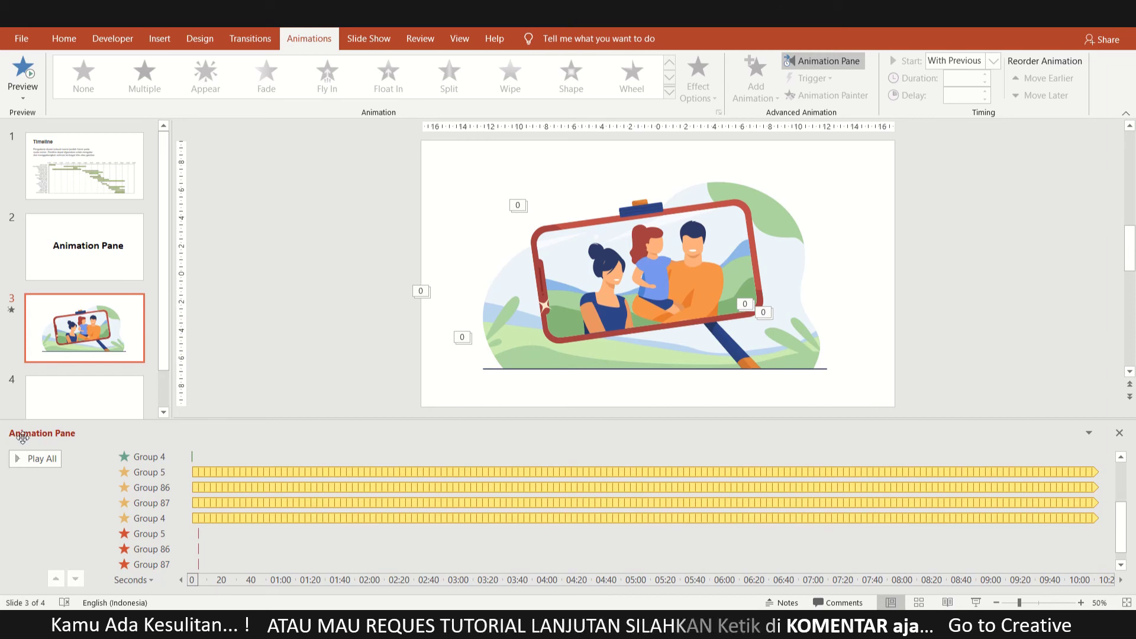
left_click(52, 461)
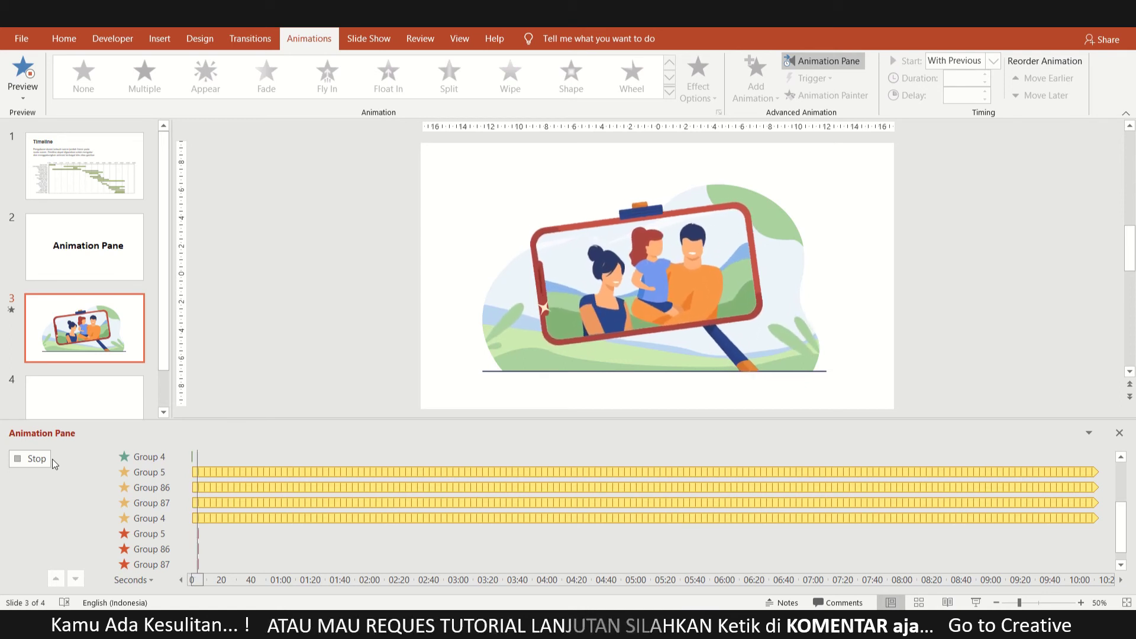
left_click(52, 459)
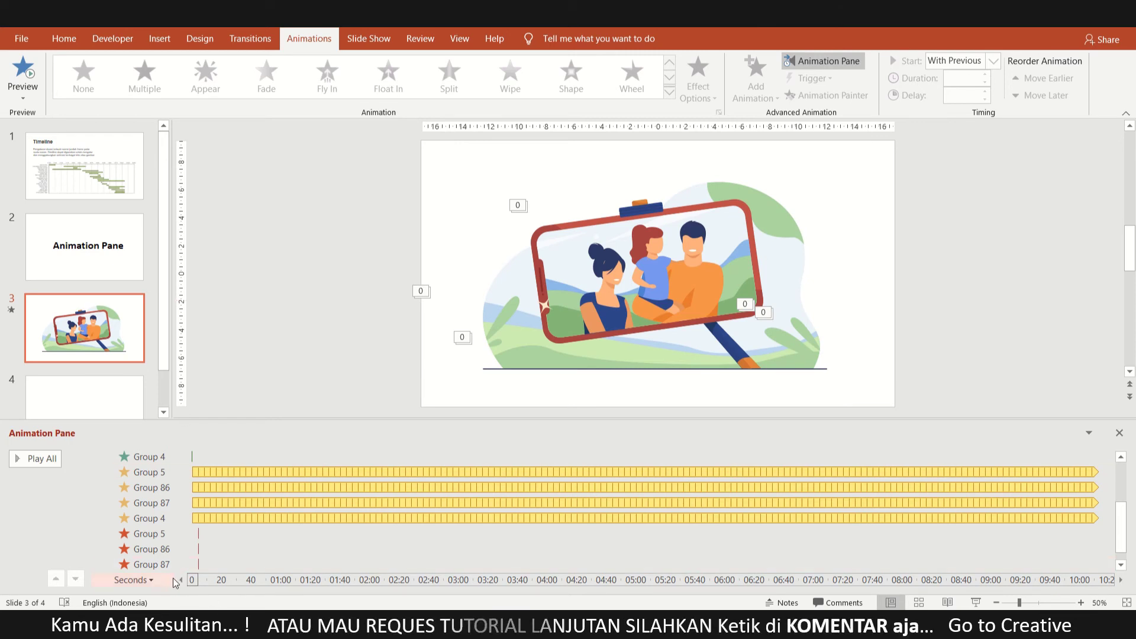
Zoom the timeline in through 10 and 5 to 2-second ticks and preview the slide's animations
left_click(131, 580)
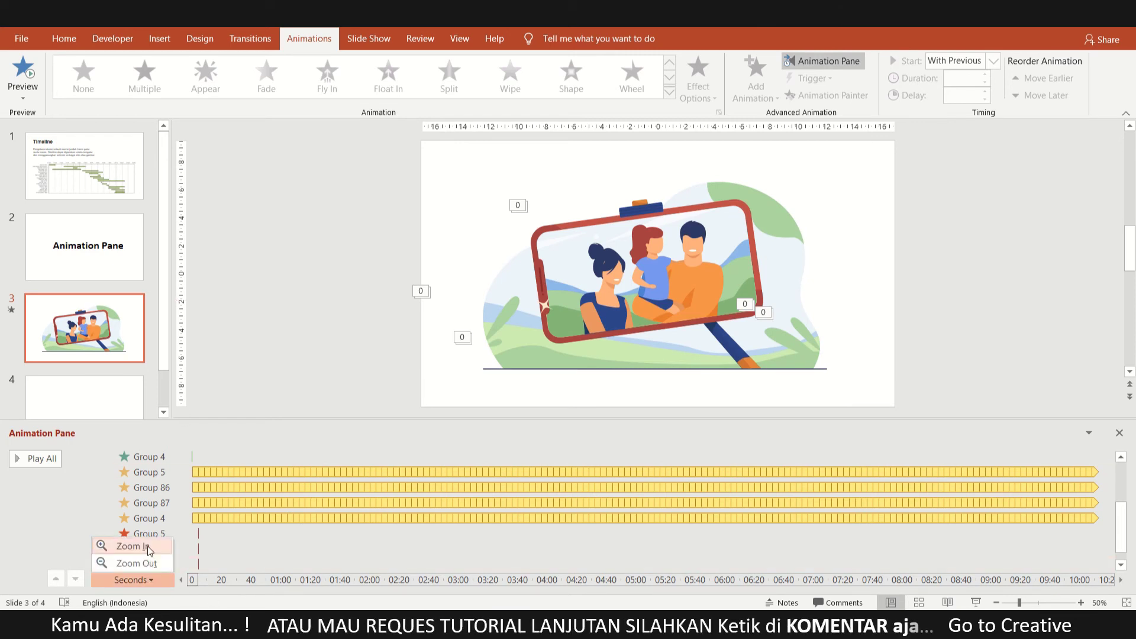
left_click(150, 563)
left_click(150, 581)
left_click(152, 547)
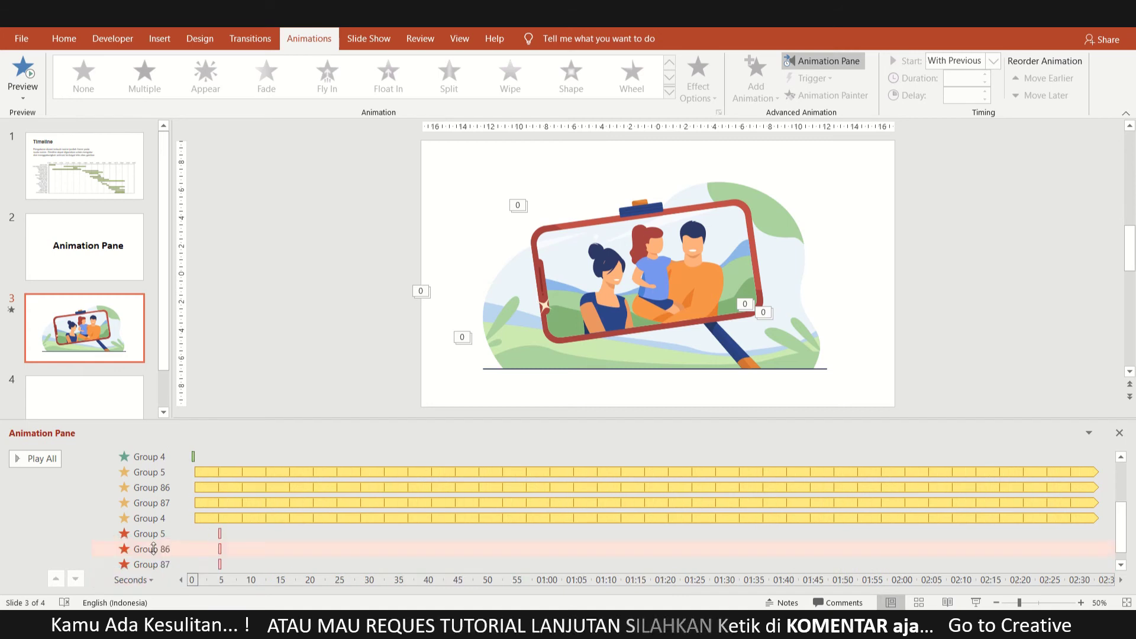
left_click(155, 581)
left_click(151, 547)
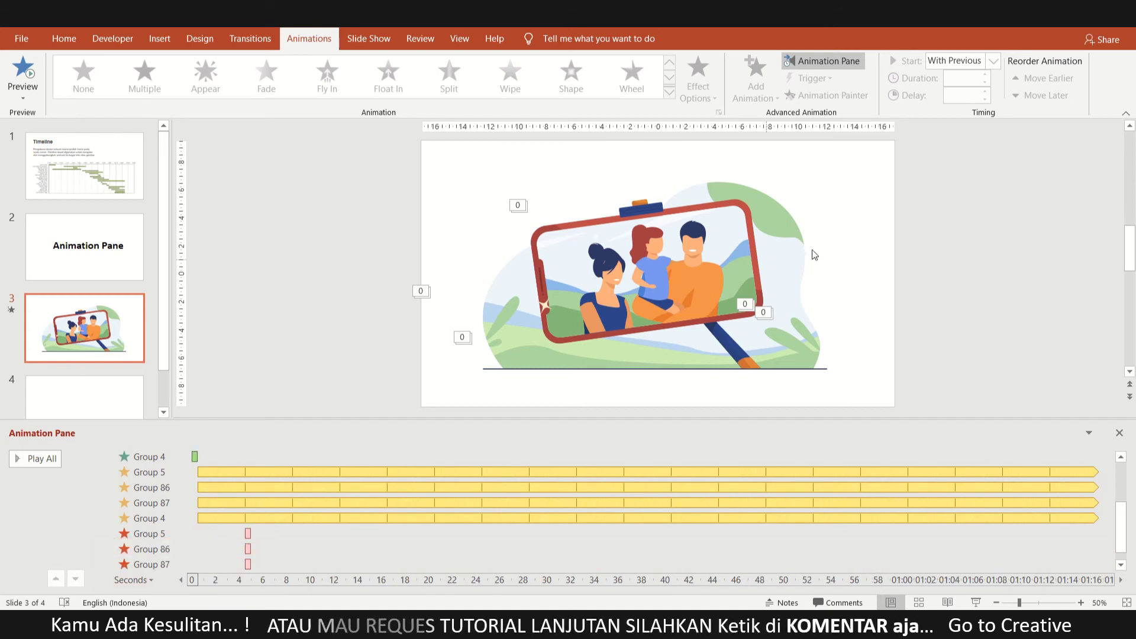
left_click(11, 309)
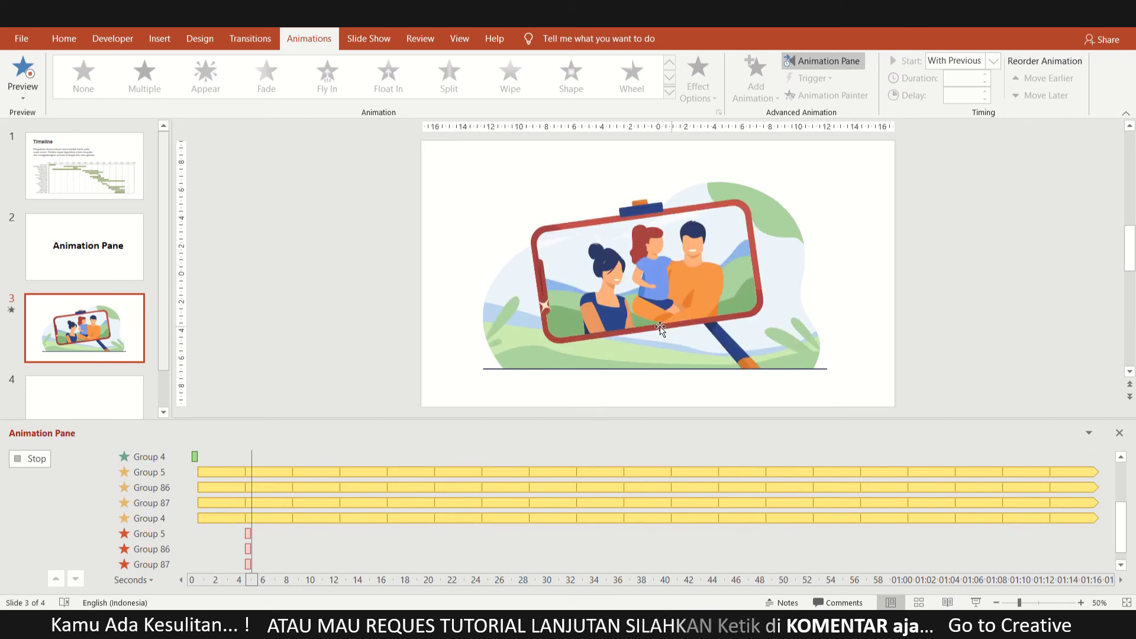
left_click(142, 580)
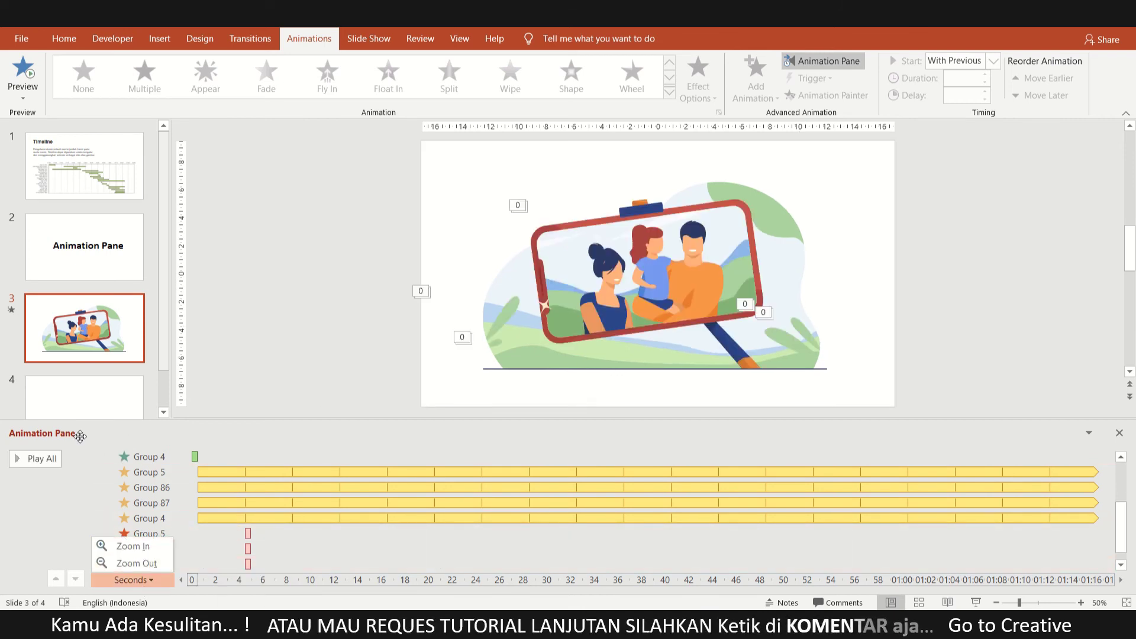
left_click(108, 428)
Move the Animation Pane around the slide, zoom its timeline to 1-second steps, and dock it below
left_click_drag(2, 437, 1131, 197)
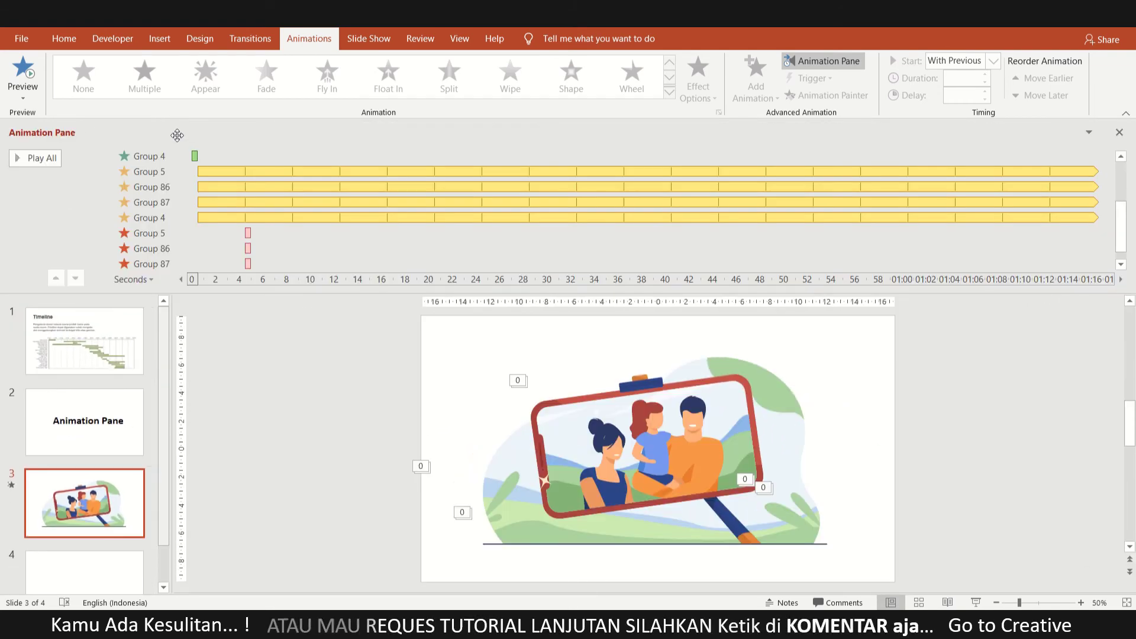
left_click_drag(177, 136, 1065, 142)
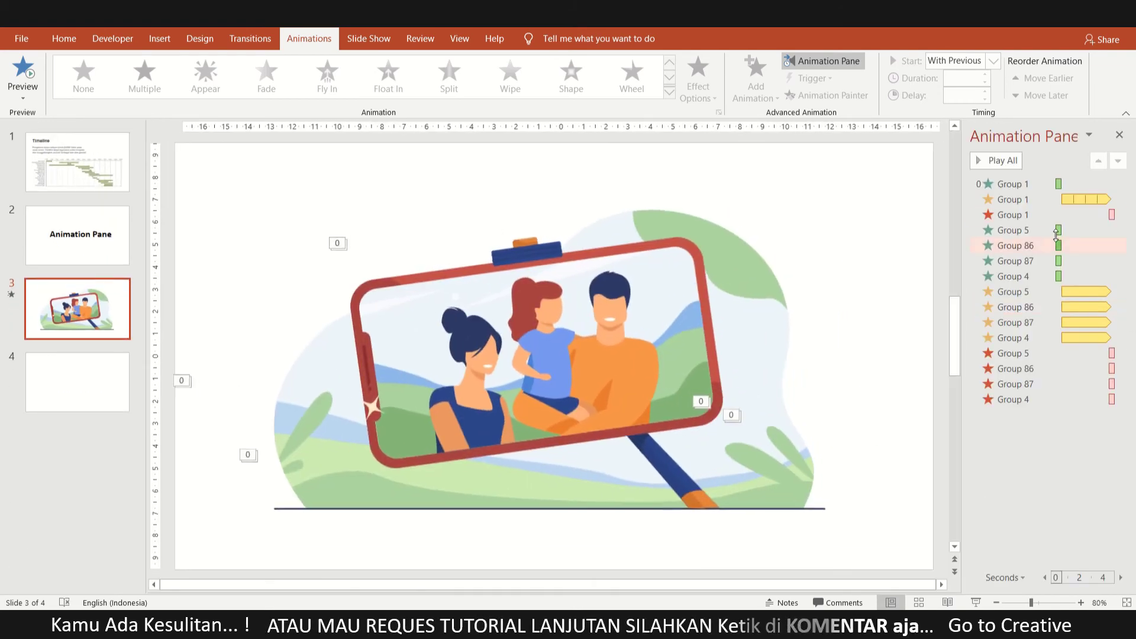
left_click(1019, 581)
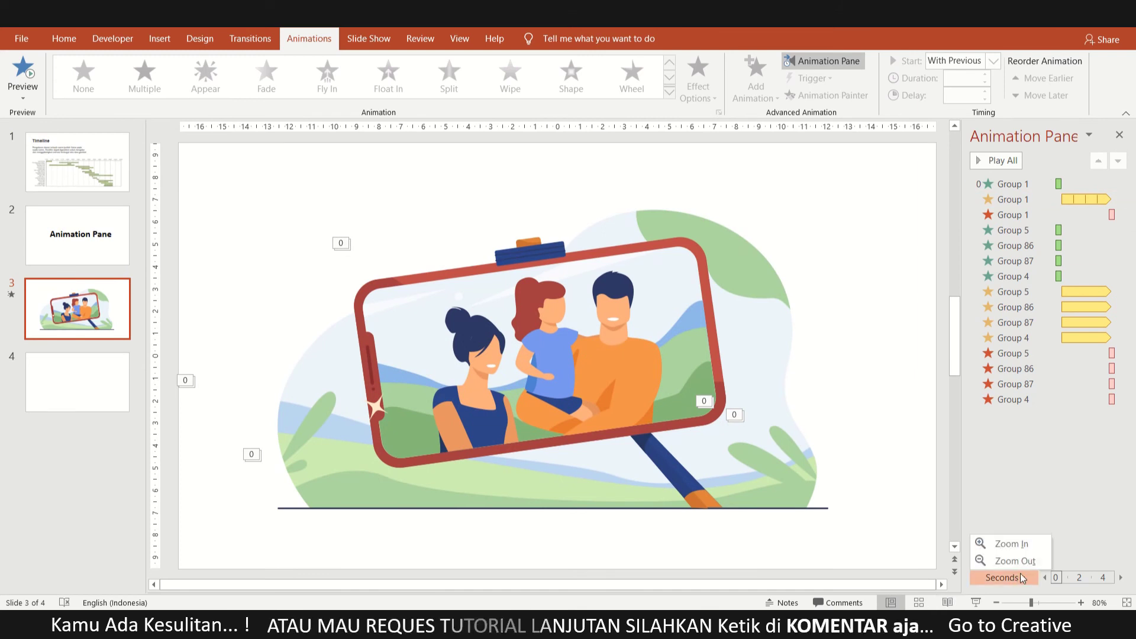
left_click(1000, 543)
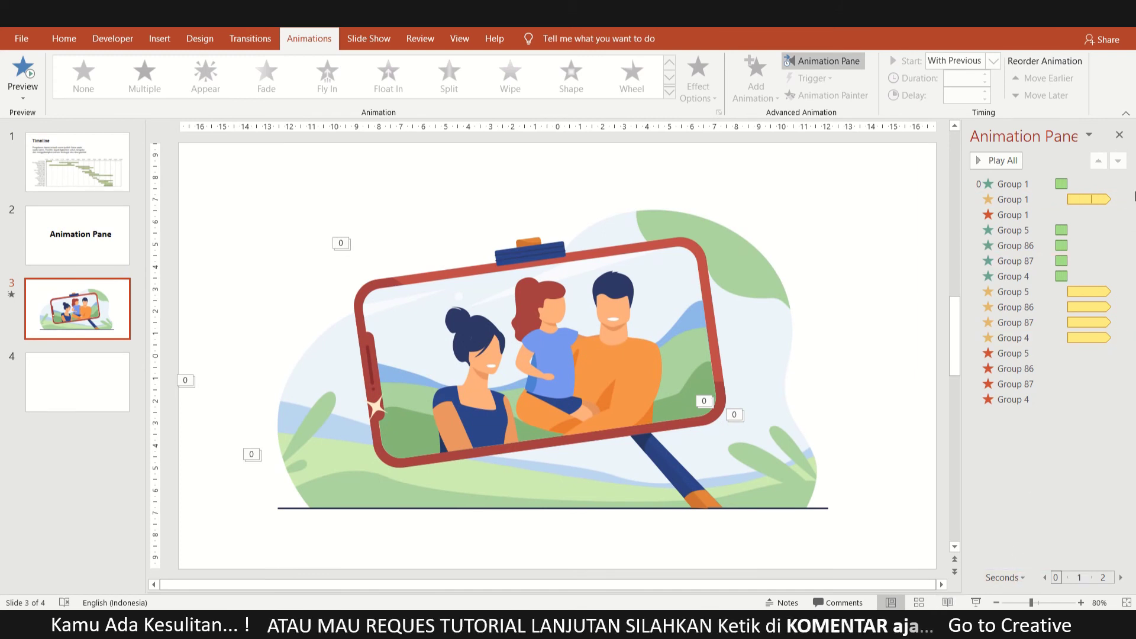
left_click_drag(1023, 136, 3, 521)
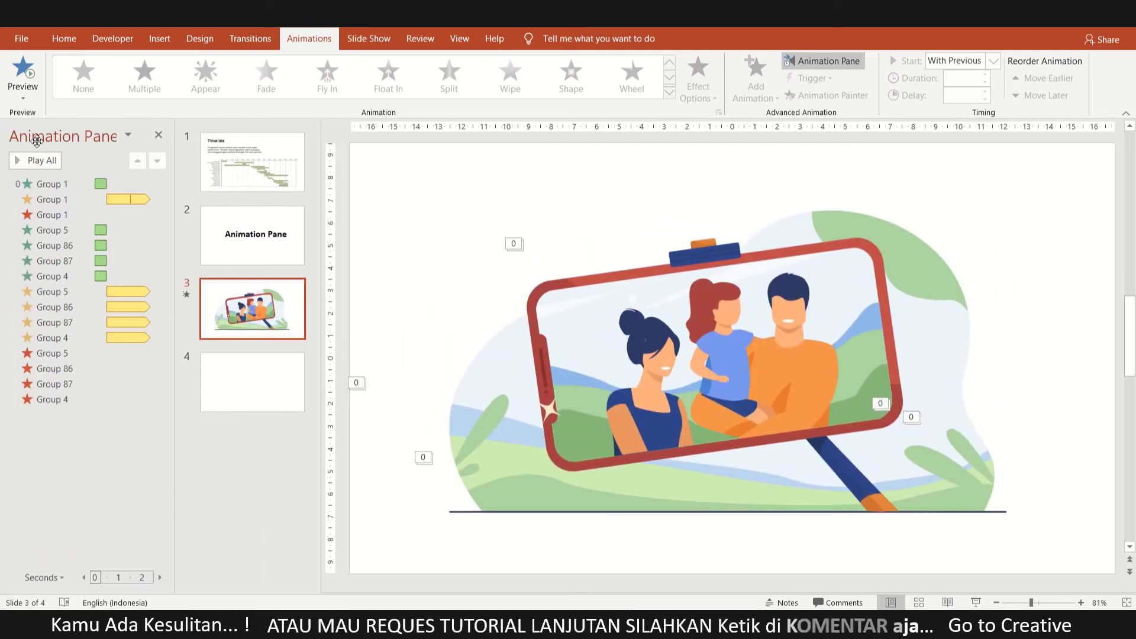
left_click_drag(116, 554, 1127, 551)
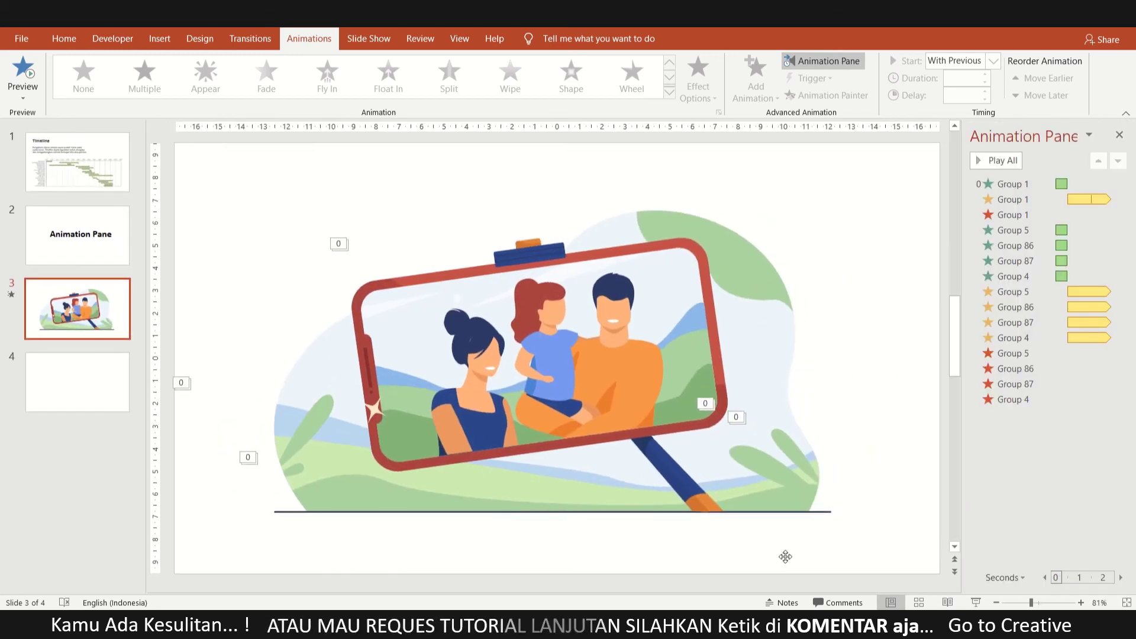
left_click_drag(1064, 155, 680, 585)
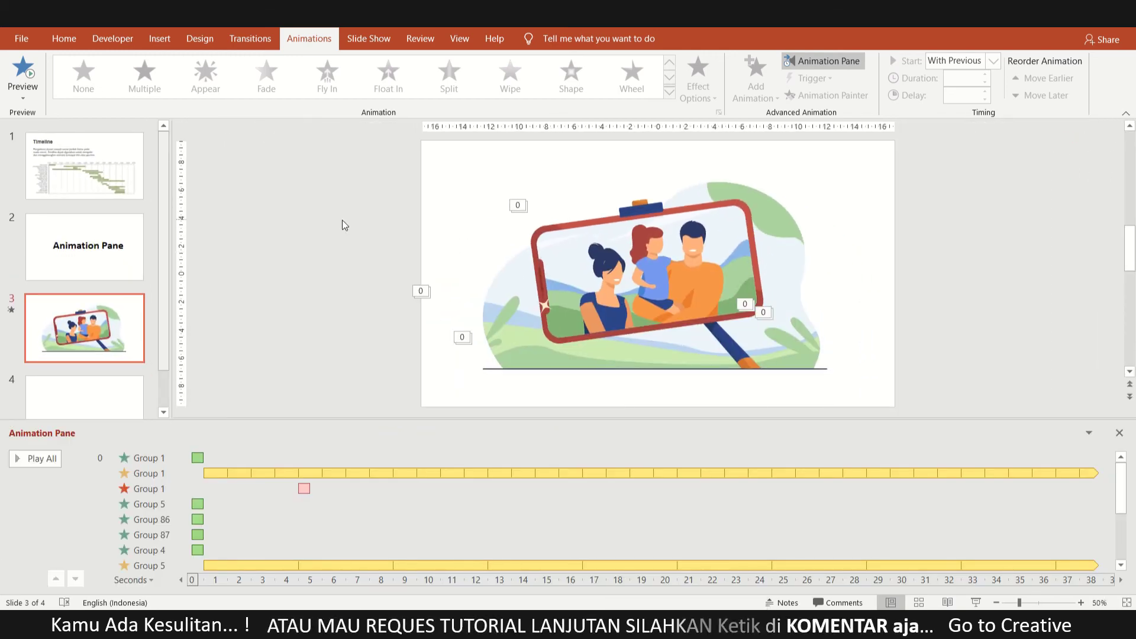